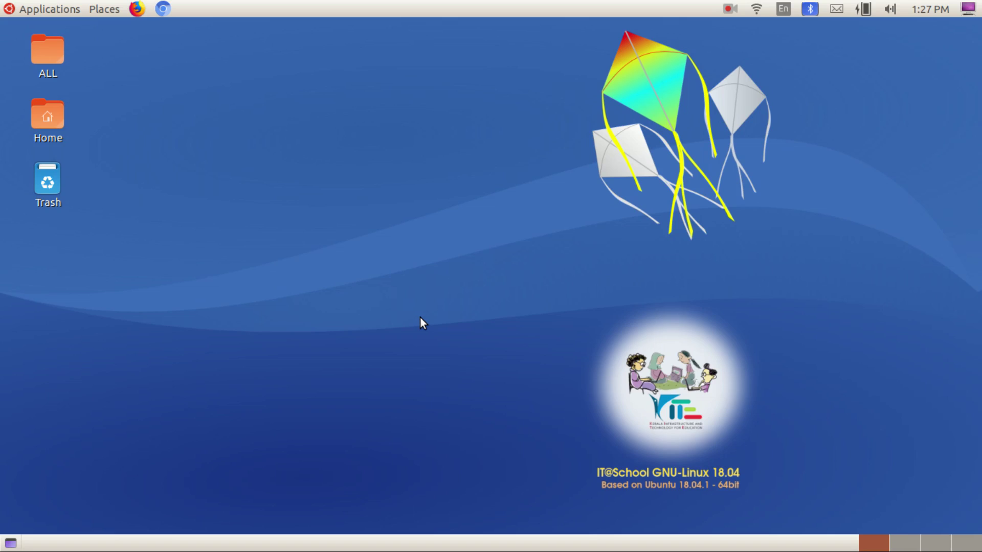
# - Launch GIMP 2.8 from the Applications > Graphics menu
pyautogui.click(36, 9)
pyautogui.moveTo(98, 251)
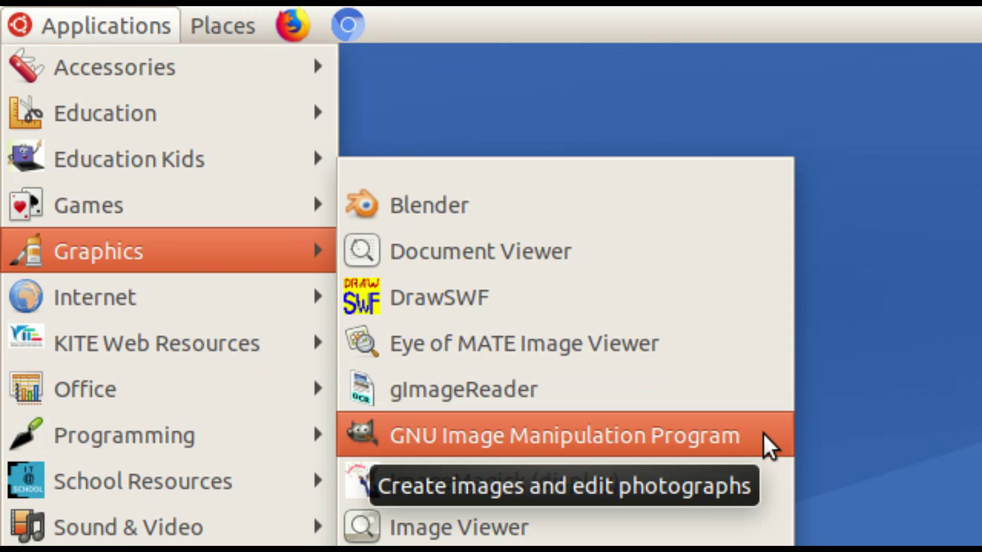
pyautogui.click(764, 435)
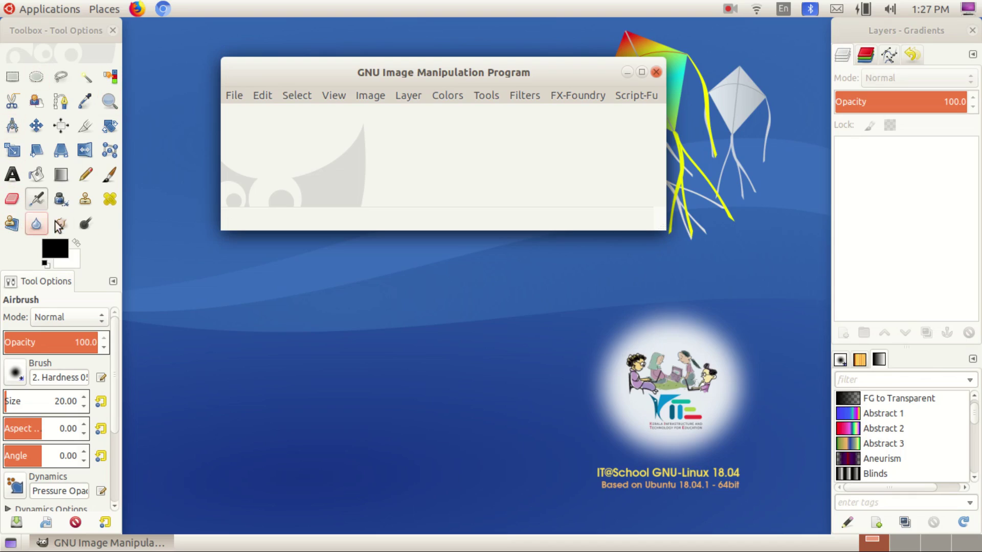
pyautogui.click(53, 31)
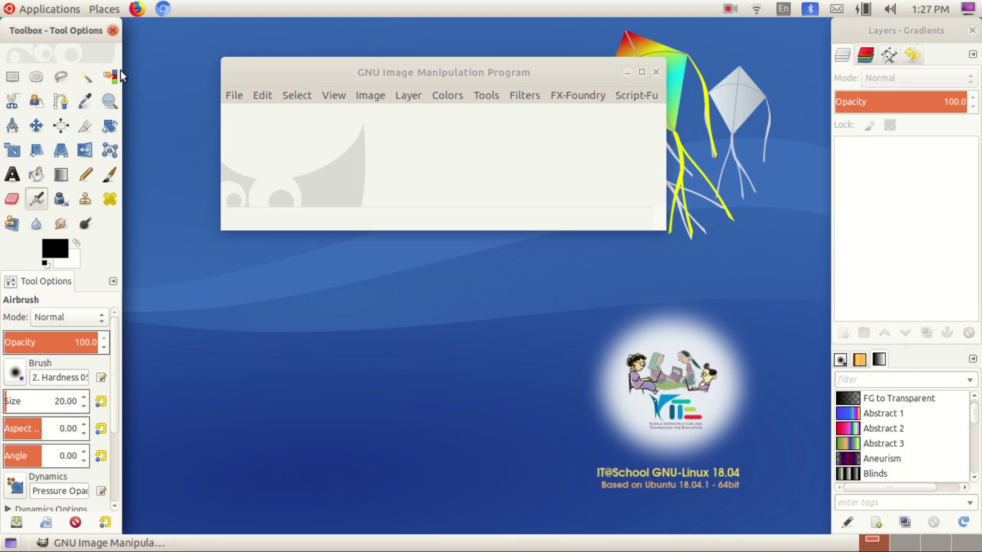
pyautogui.click(416, 69)
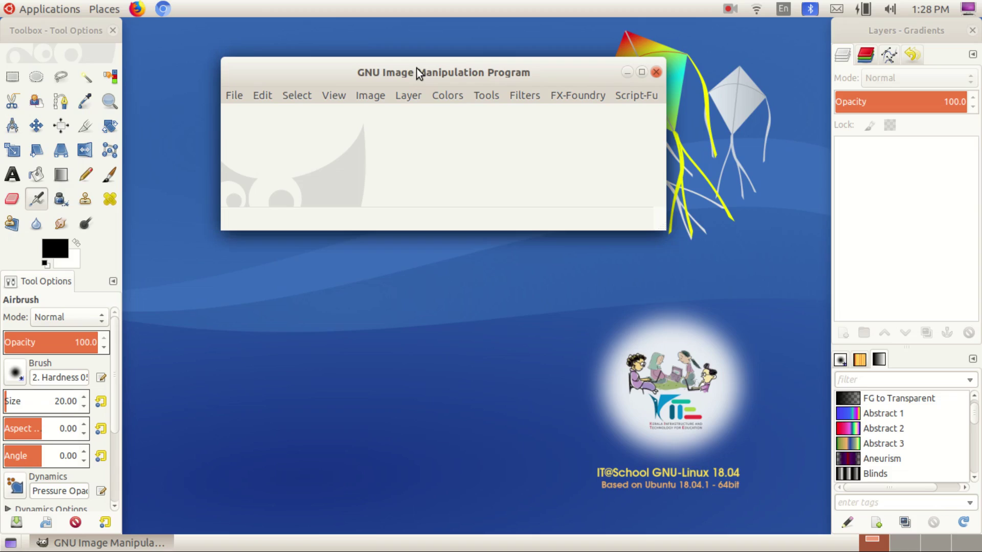
pyautogui.click(921, 33)
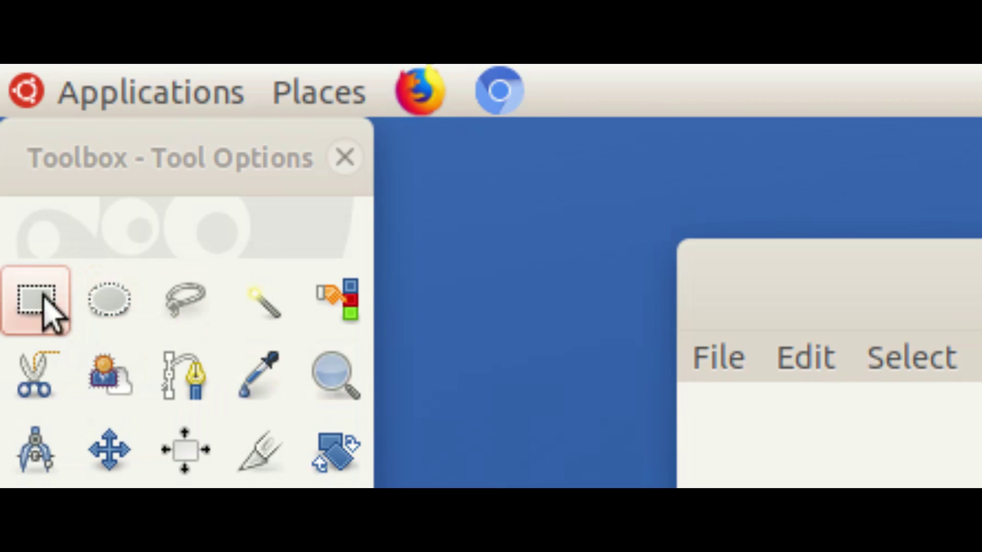
pyautogui.click(13, 77)
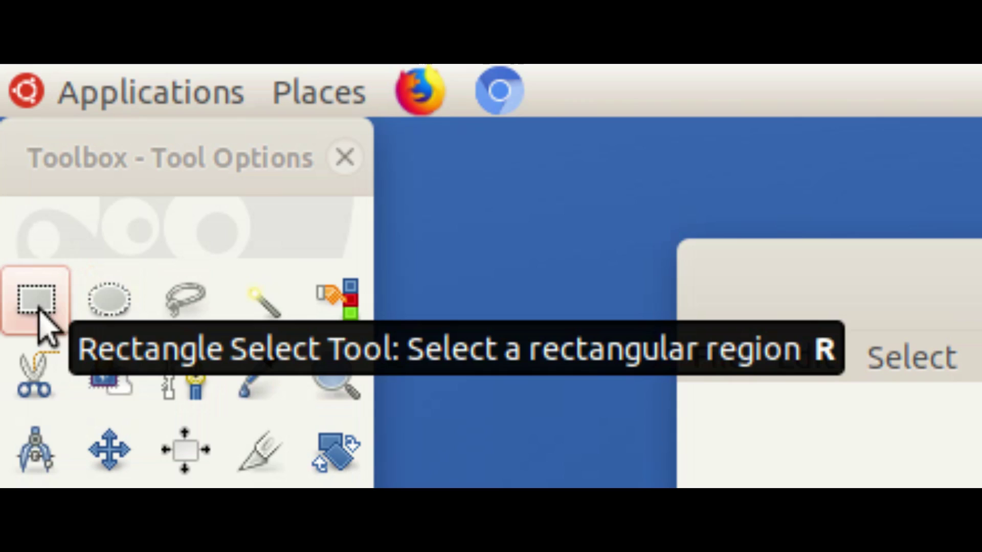
pyautogui.click(103, 303)
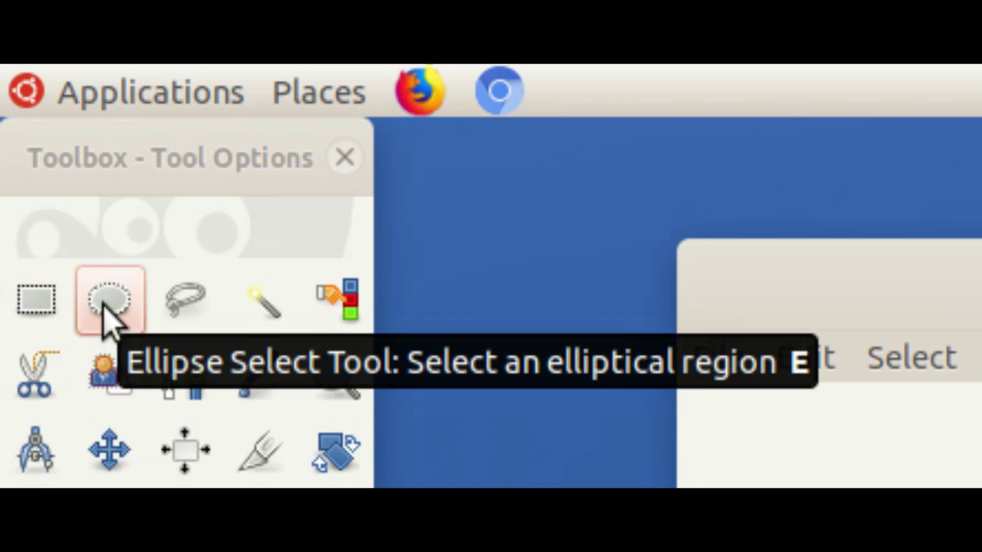
pyautogui.click(194, 306)
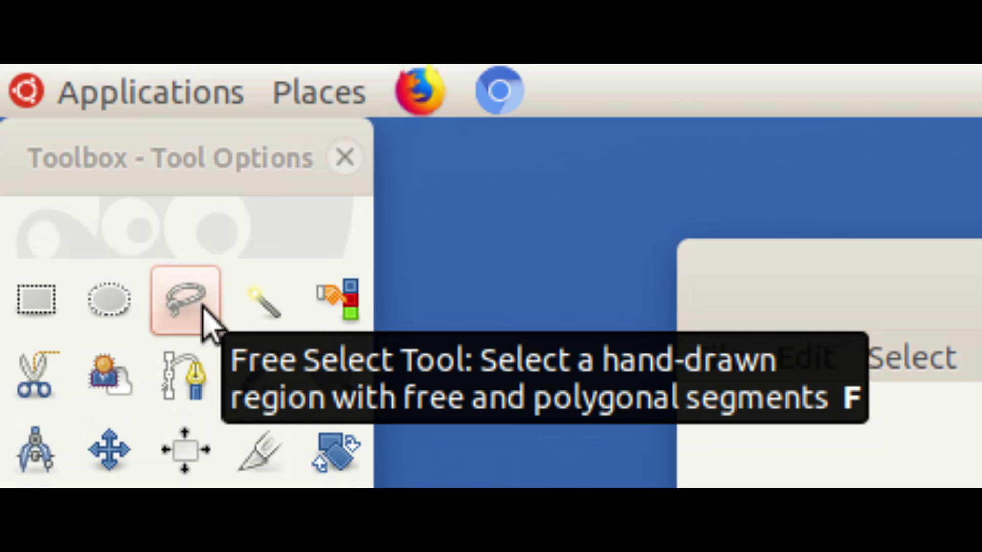
pyautogui.click(255, 313)
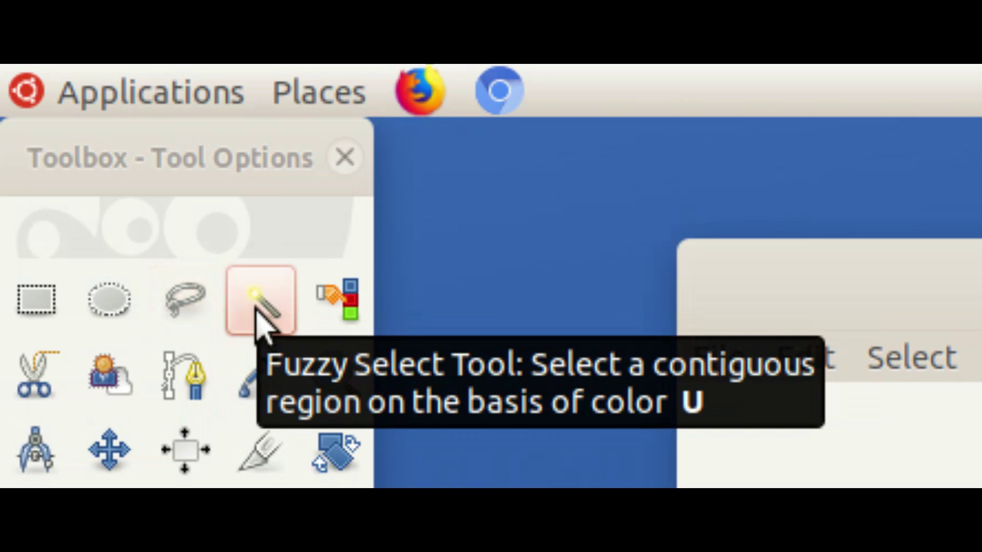
pyautogui.click(336, 307)
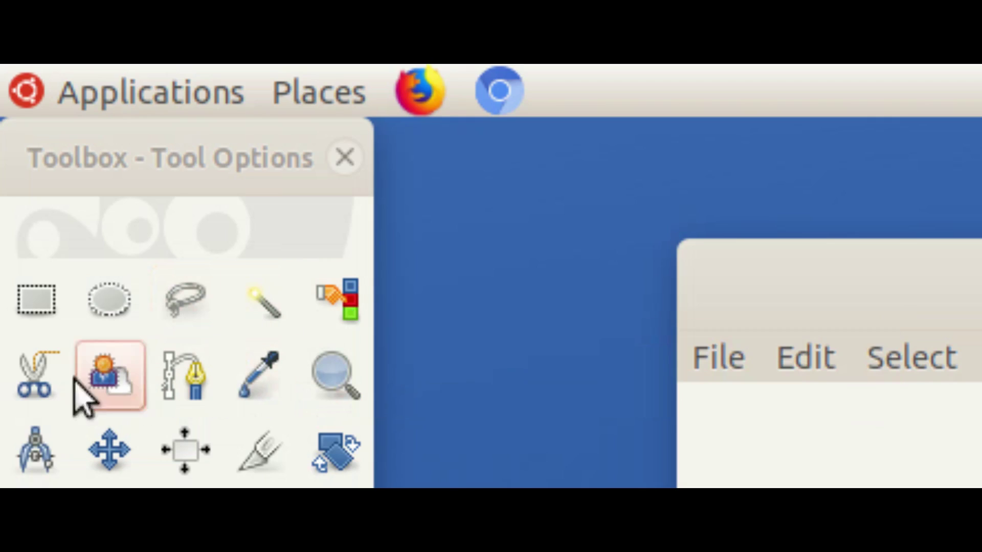
pyautogui.click(46, 381)
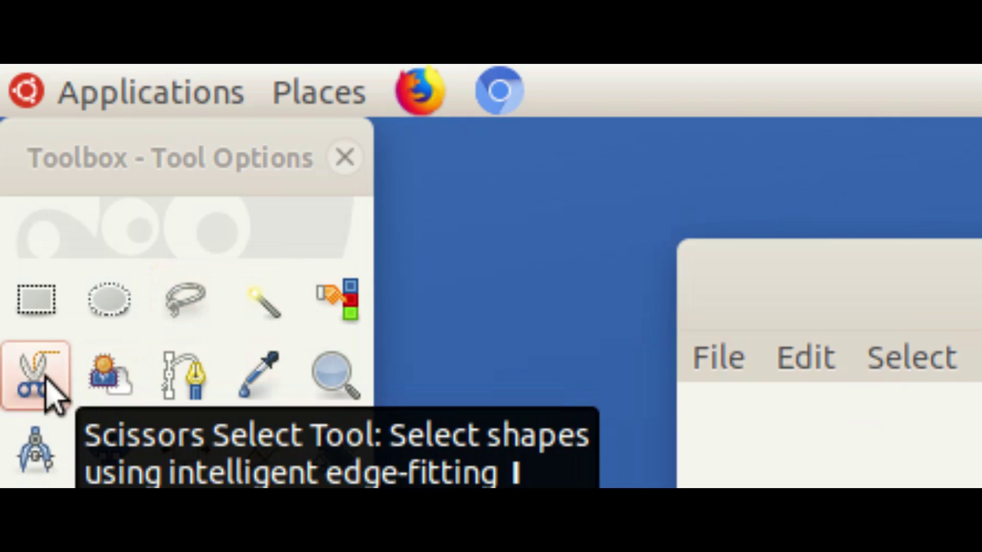
pyautogui.click(102, 381)
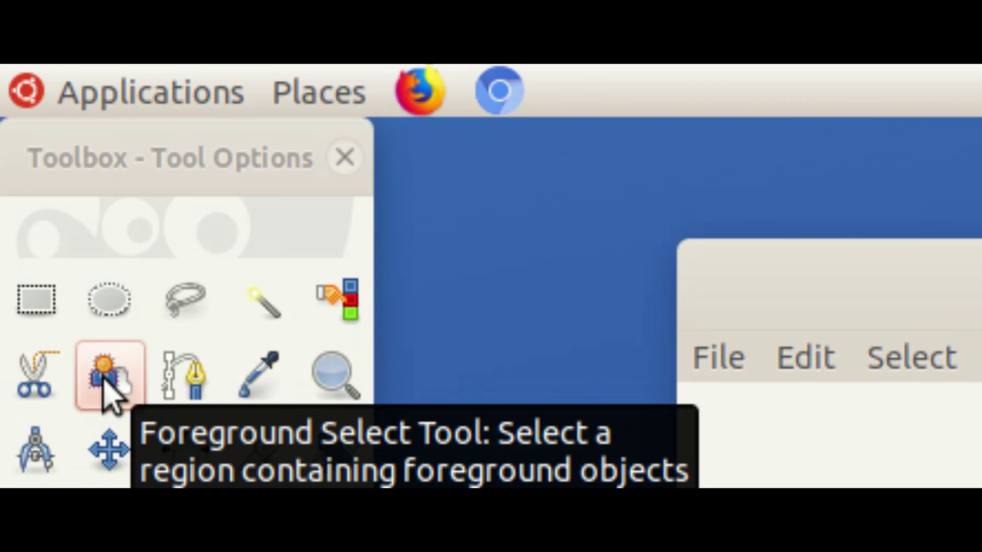
pyautogui.click(184, 384)
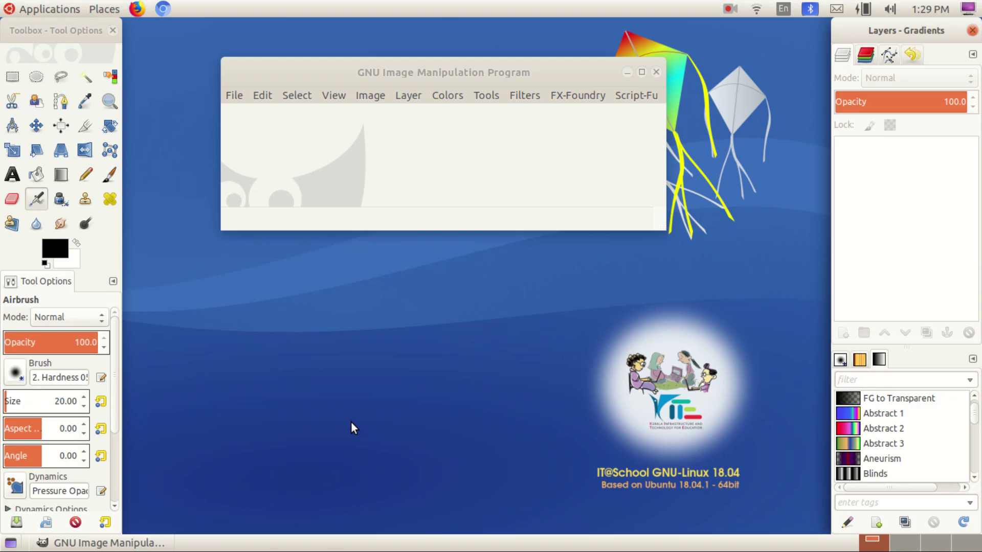
# - Create a new 2480 × 3508 px image from the A4 (300ppi) template
pyautogui.click(234, 96)
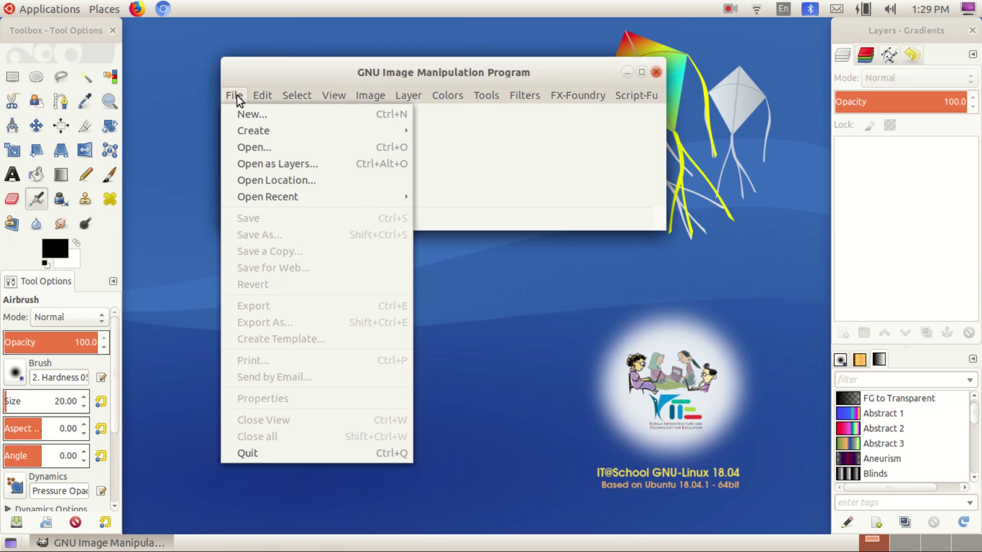
pyautogui.click(278, 118)
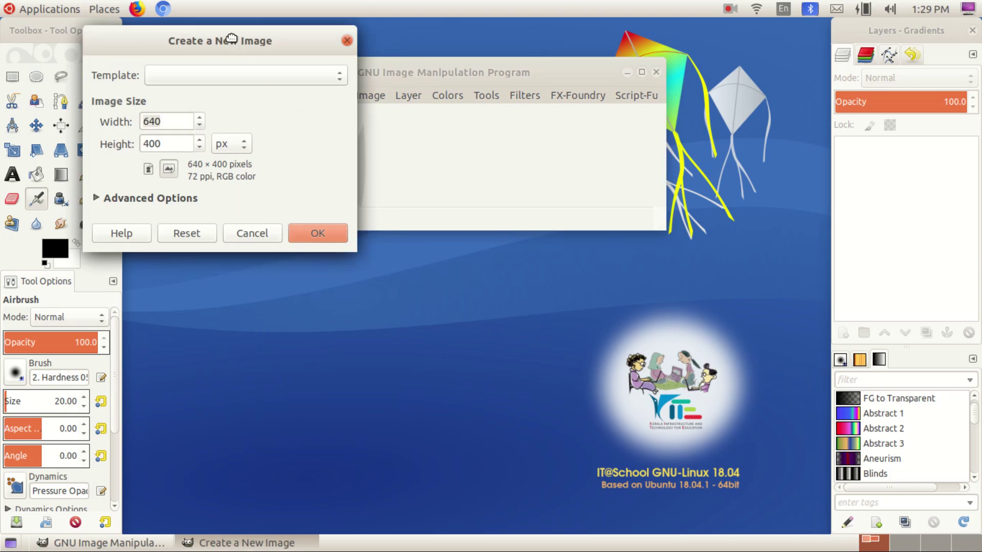
pyautogui.moveTo(233, 37); pyautogui.dragTo(354, 170)
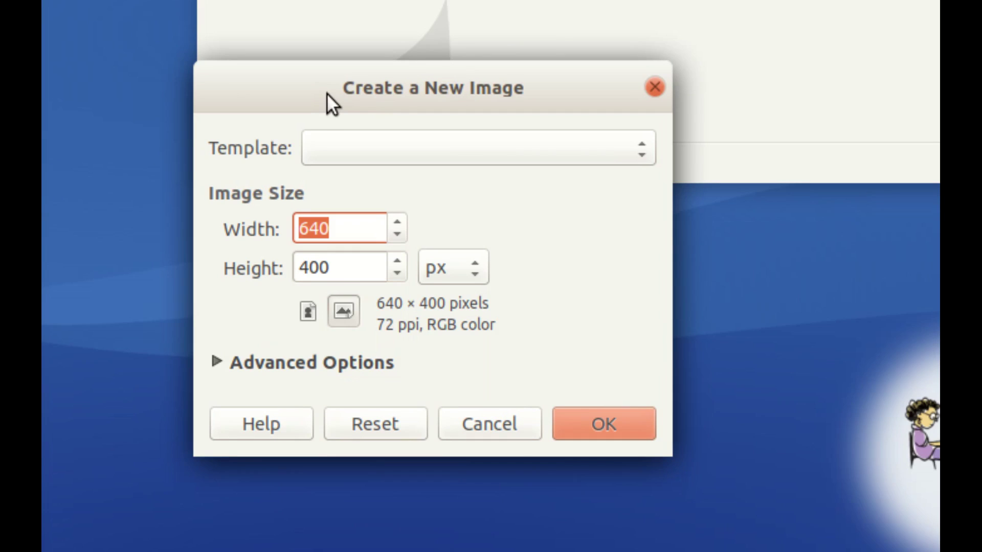
pyautogui.click(387, 147)
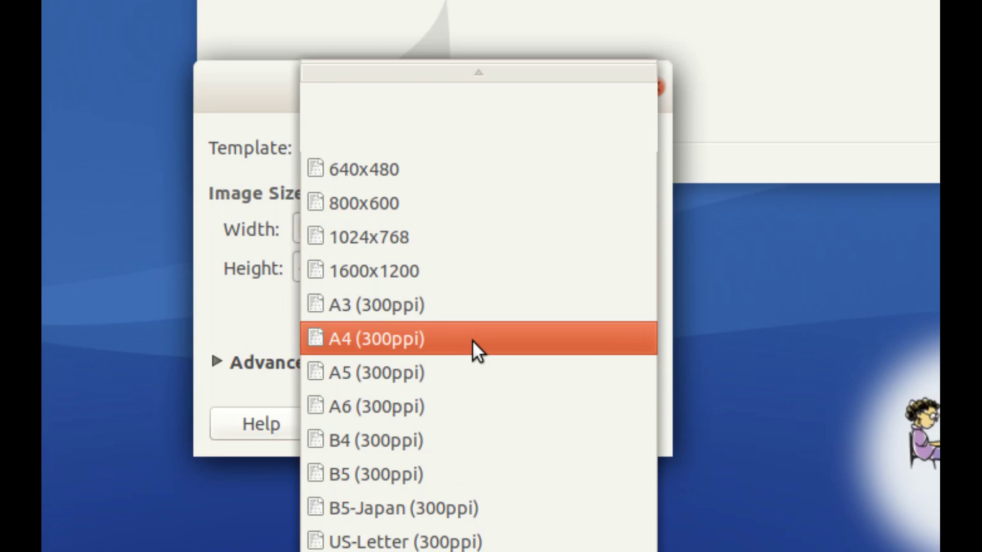
pyautogui.click(472, 340)
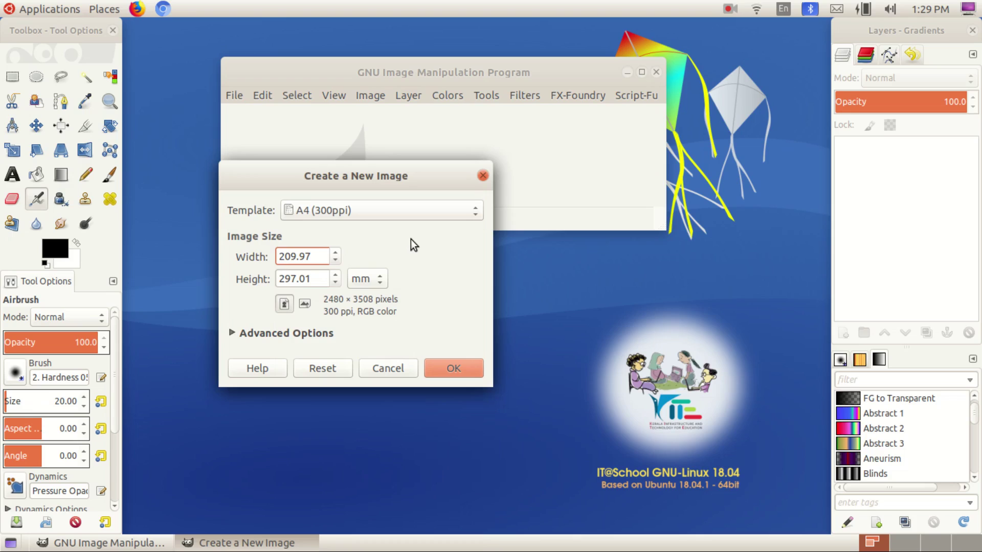
pyautogui.click(247, 336)
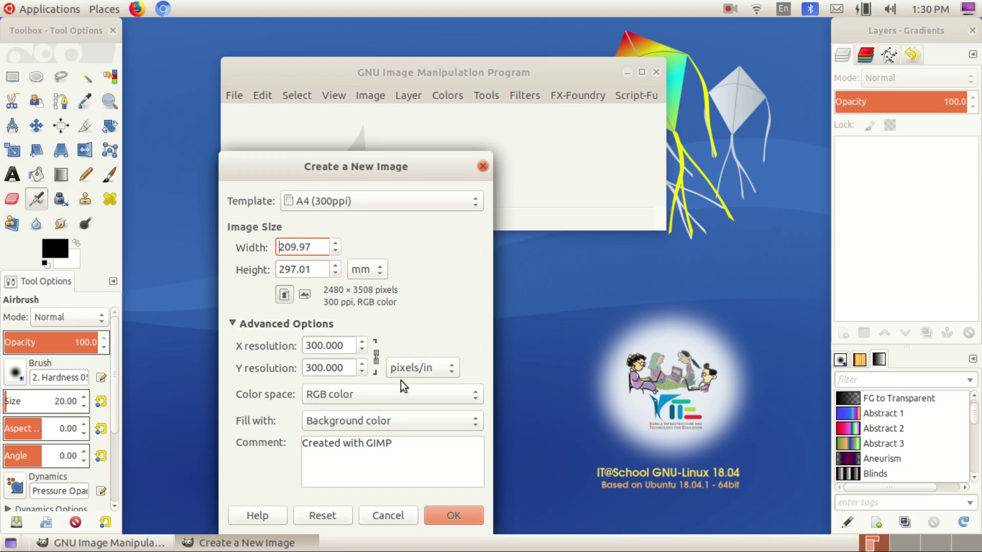
pyautogui.click(461, 513)
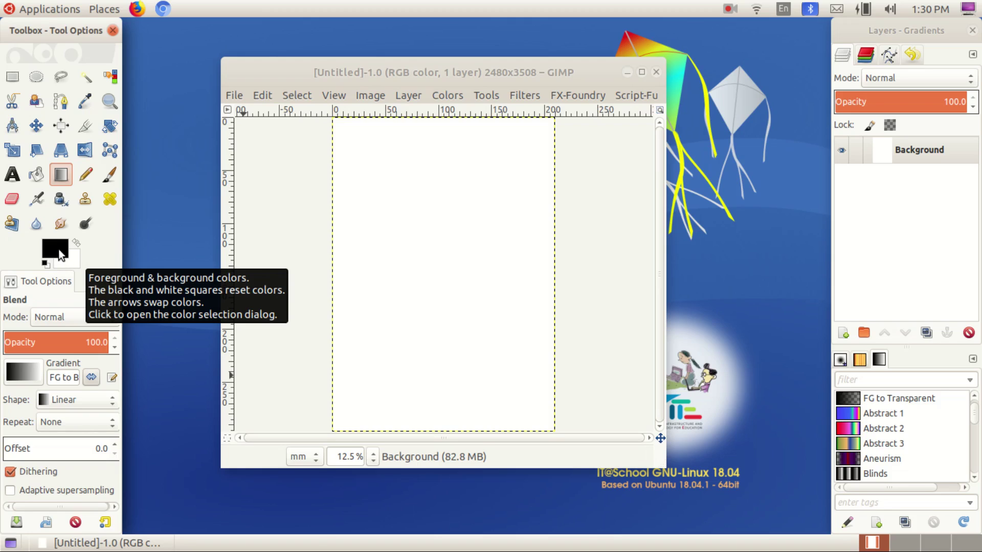
# - Set the foreground colour to a bright red (f40b0b)
pyautogui.click(58, 249)
pyautogui.click(100, 143)
pyautogui.moveTo(100, 143); pyautogui.dragTo(114, 103)
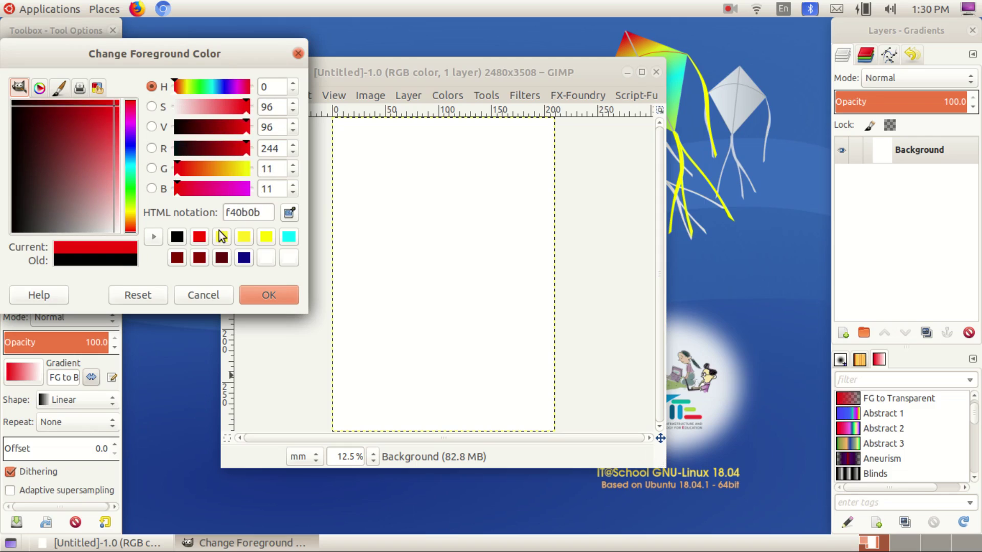
pyautogui.click(263, 293)
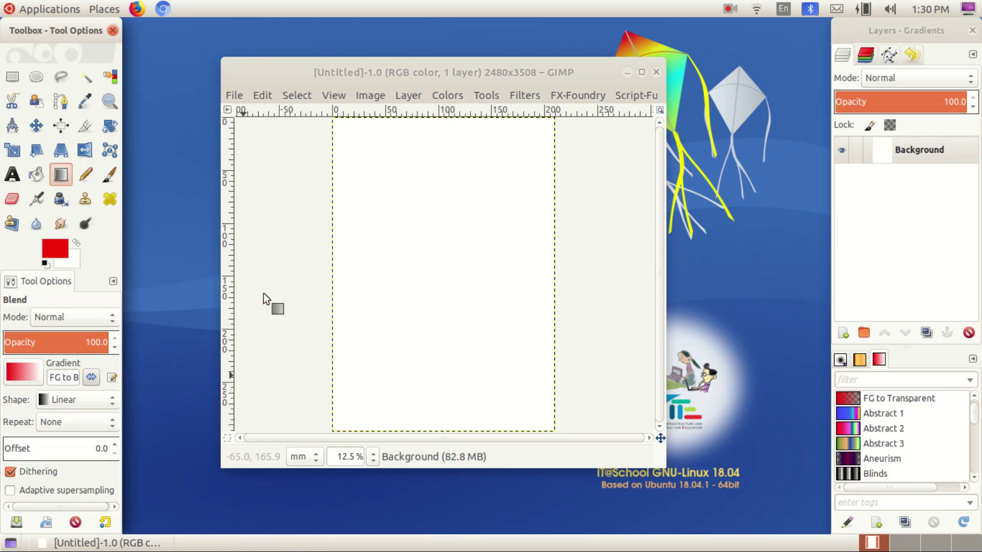
# - Set the background colour to a saturated yellow (ffe400)
pyautogui.click(71, 263)
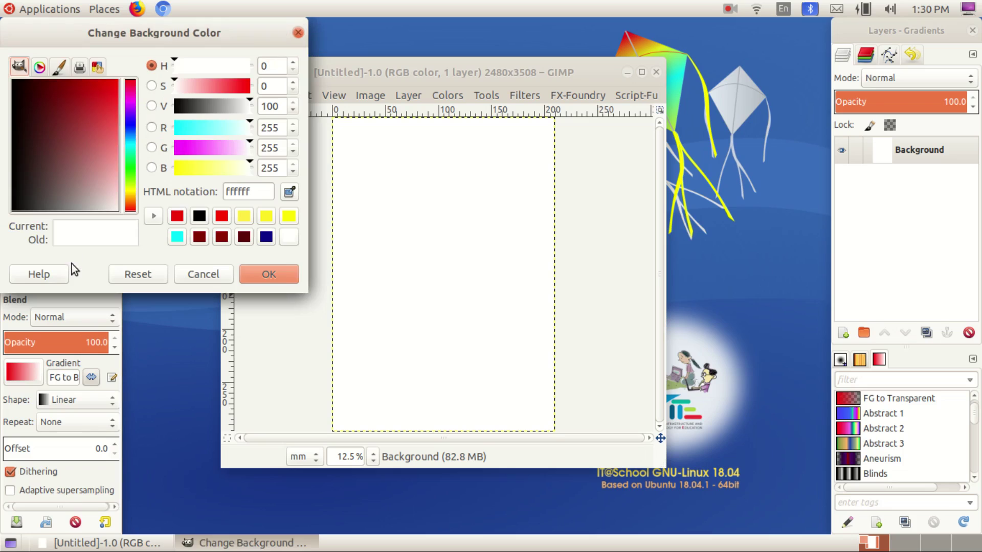
pyautogui.click(132, 191)
pyautogui.click(97, 163)
pyautogui.moveTo(109, 125); pyautogui.dragTo(120, 80)
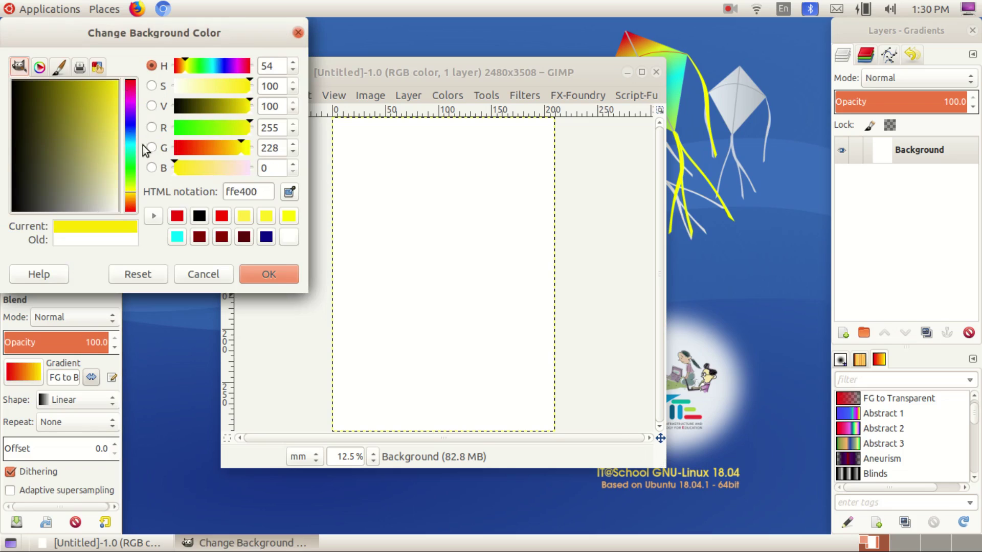
pyautogui.click(256, 277)
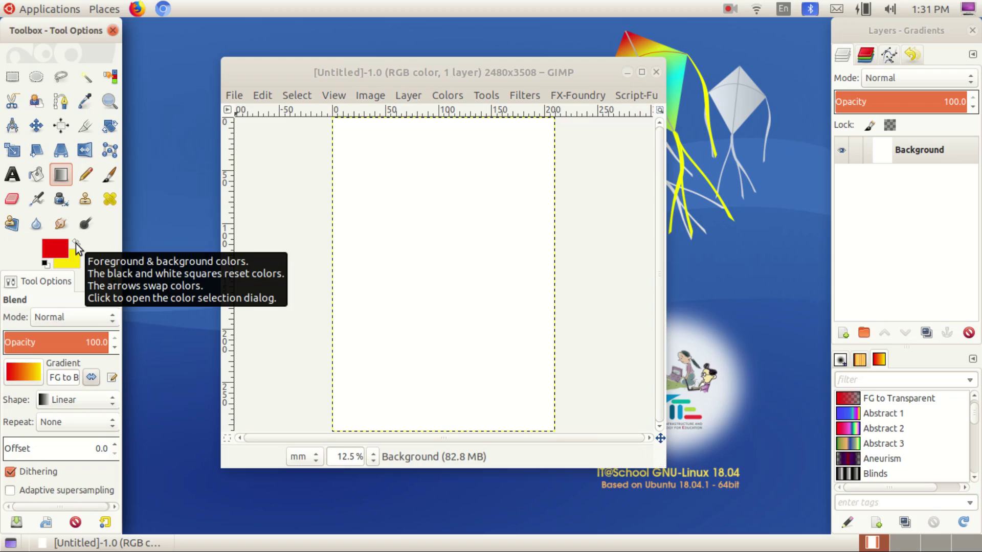
pyautogui.click(75, 243)
pyautogui.click(76, 243)
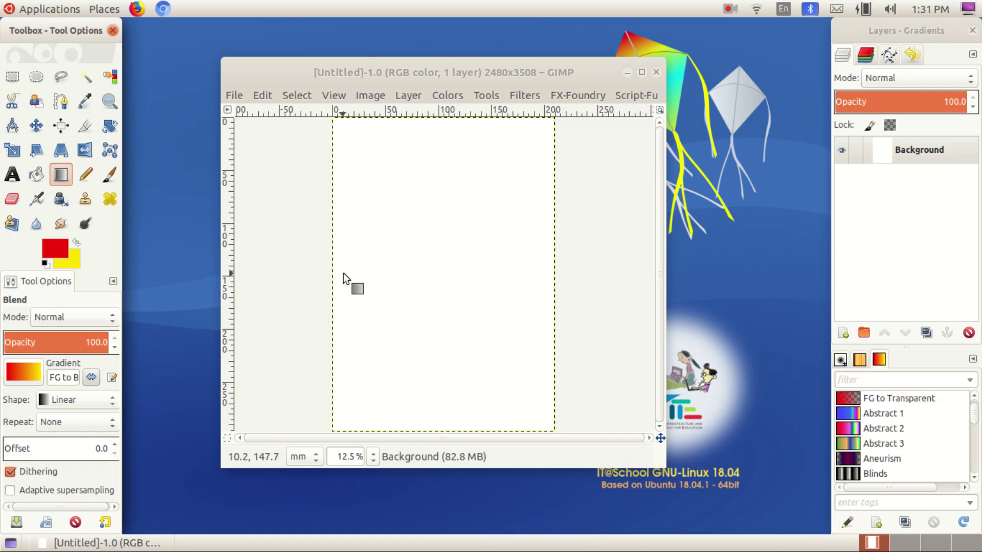
# - Fill the canvas with a linear gradient, red at the top to yellow at the bottom
pyautogui.moveTo(343, 278); pyautogui.dragTo(536, 273)
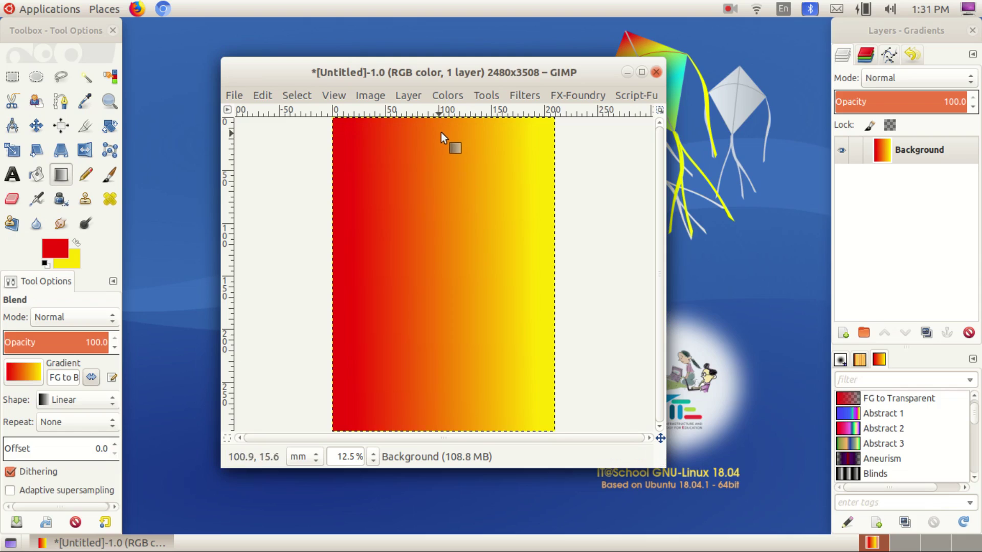
pyautogui.moveTo(442, 127)
pyautogui.mouseDown()
pyautogui.moveTo(447, 406)
pyautogui.moveTo(443, 160)
pyautogui.mouseUp()
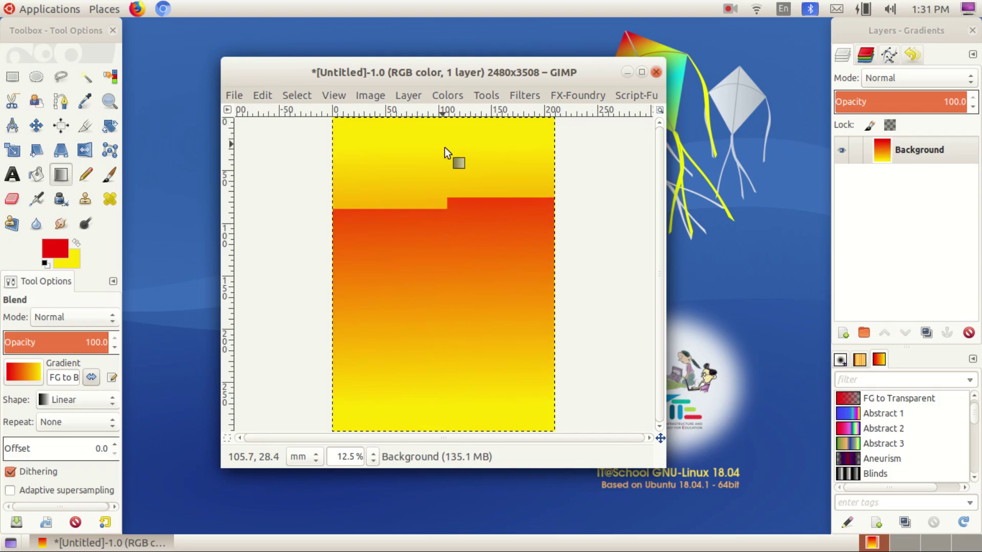
pyautogui.moveTo(446, 132)
pyautogui.mouseDown()
pyautogui.moveTo(453, 391)
pyautogui.moveTo(444, 403)
pyautogui.mouseUp()
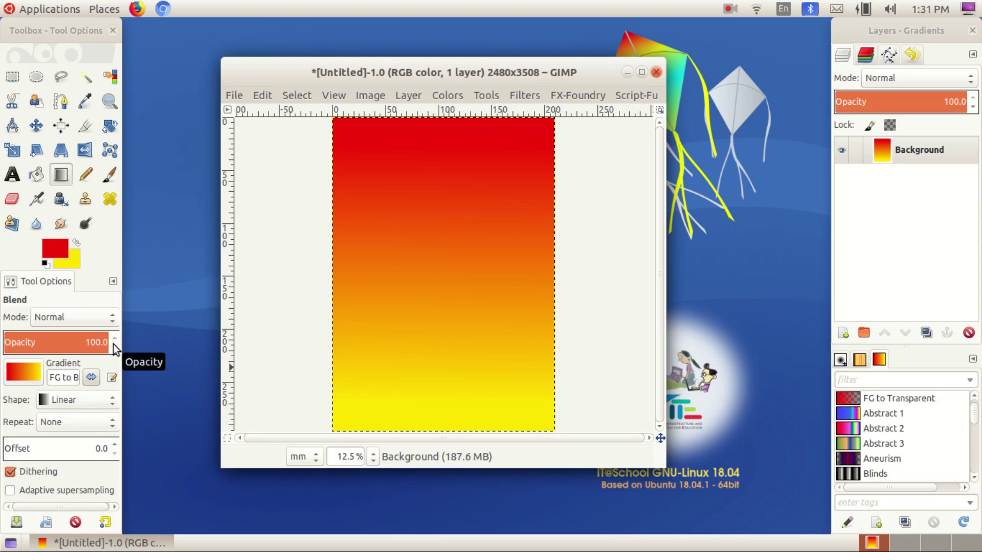
pyautogui.click(229, 97)
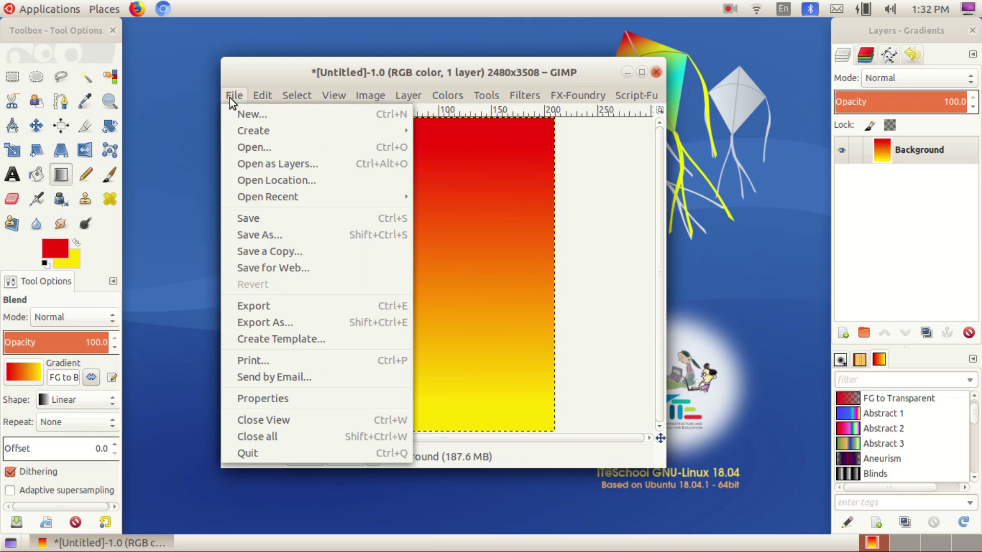
# - Browse the Open Image dialog to the School_Resources > Standard_9 > images folder
pyautogui.click(270, 147)
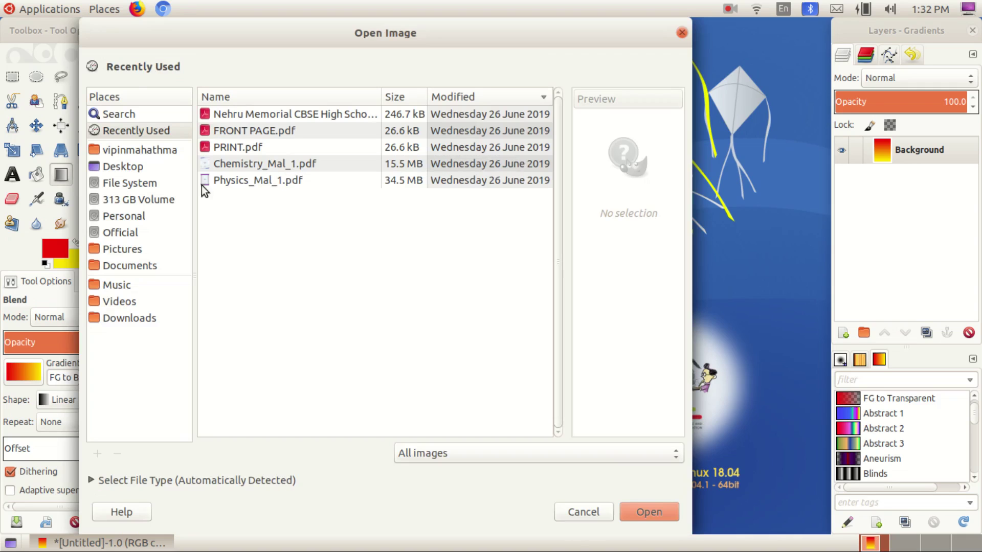
pyautogui.click(148, 154)
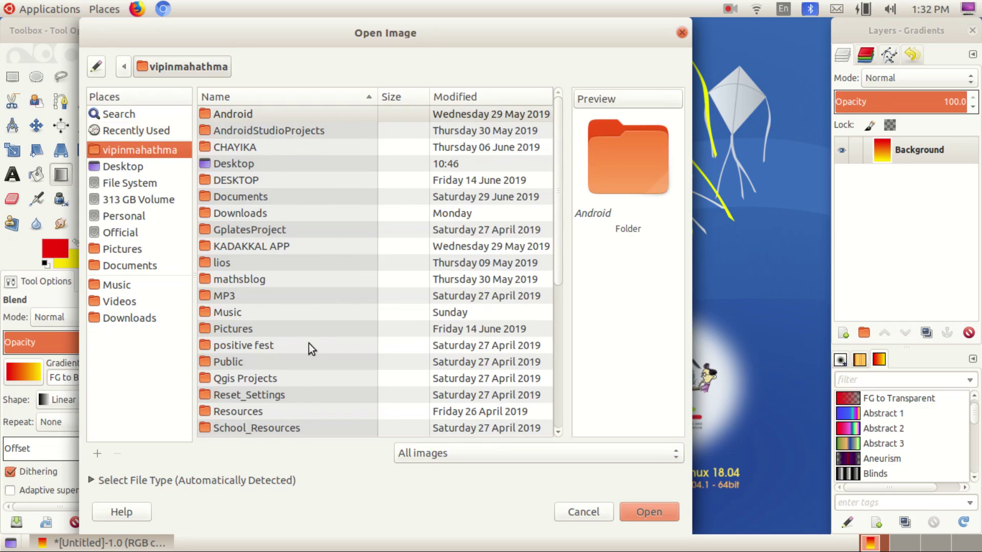
pyautogui.scroll(-5, 309, 344)
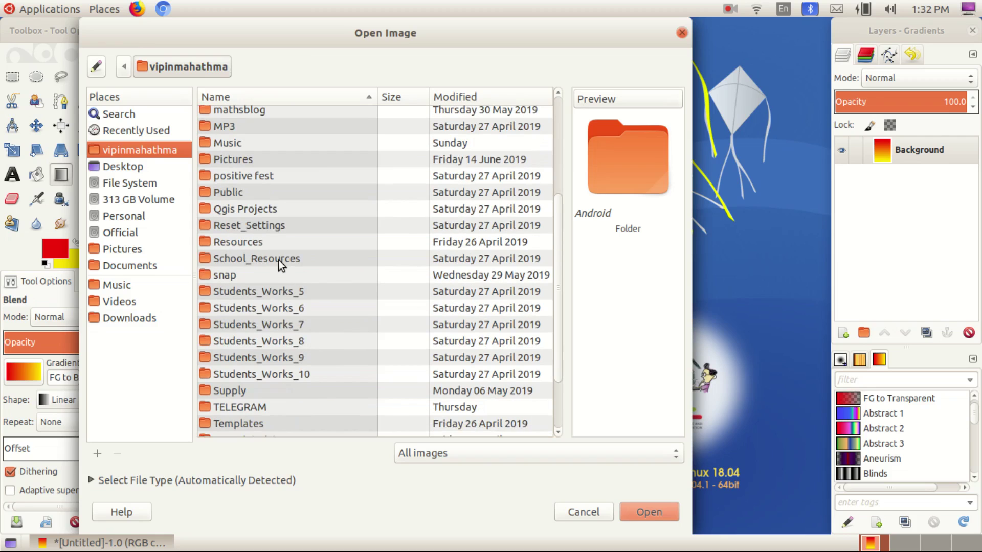
pyautogui.click(278, 260)
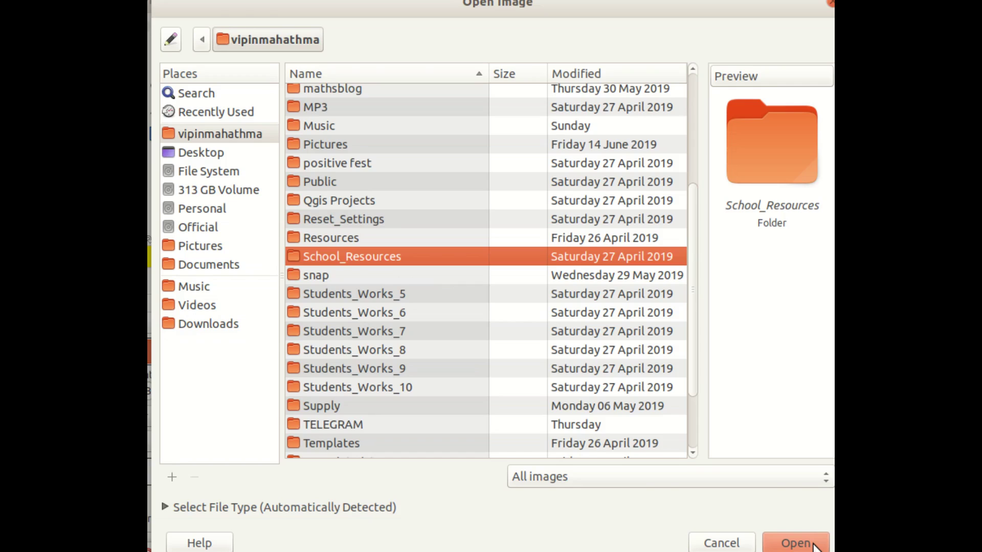
pyautogui.click(812, 545)
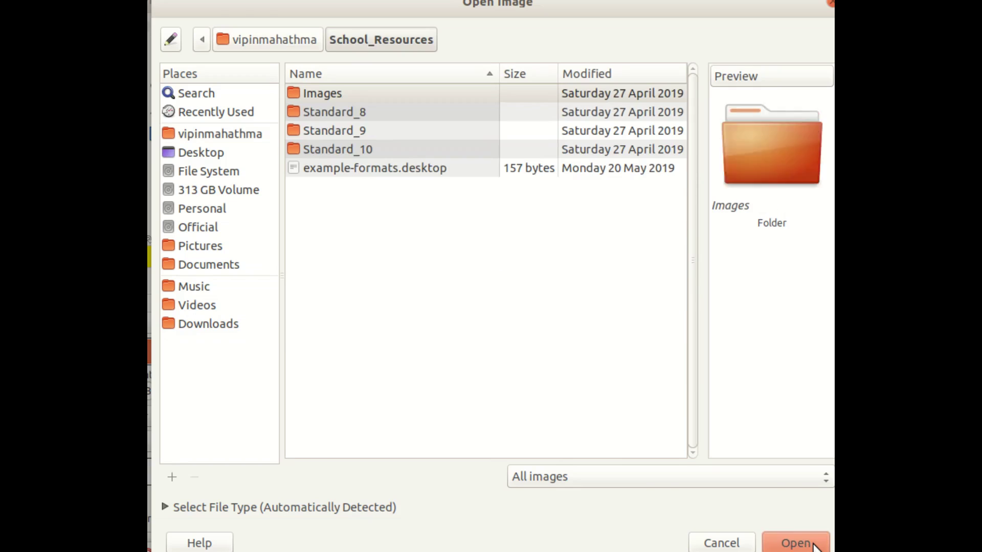
pyautogui.click(354, 133)
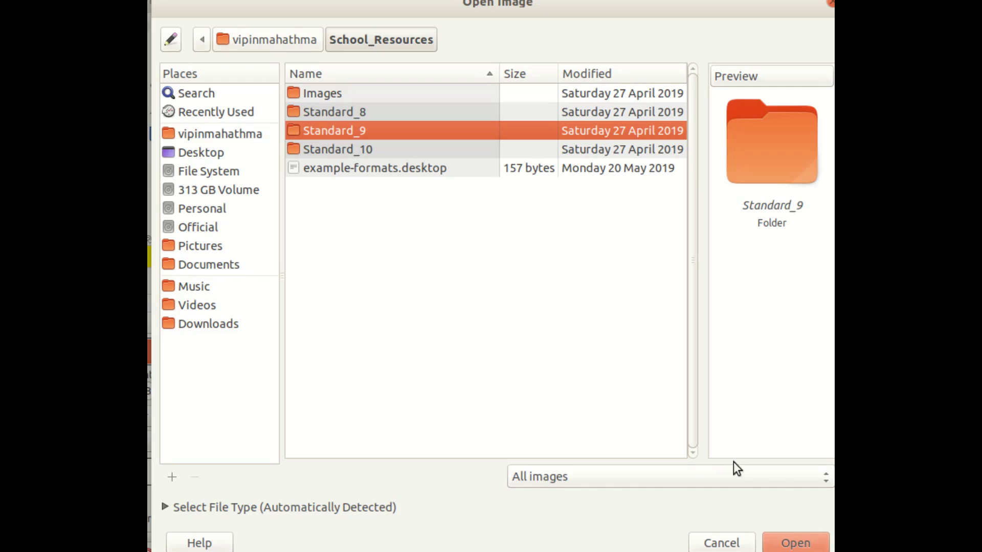
pyautogui.click(803, 545)
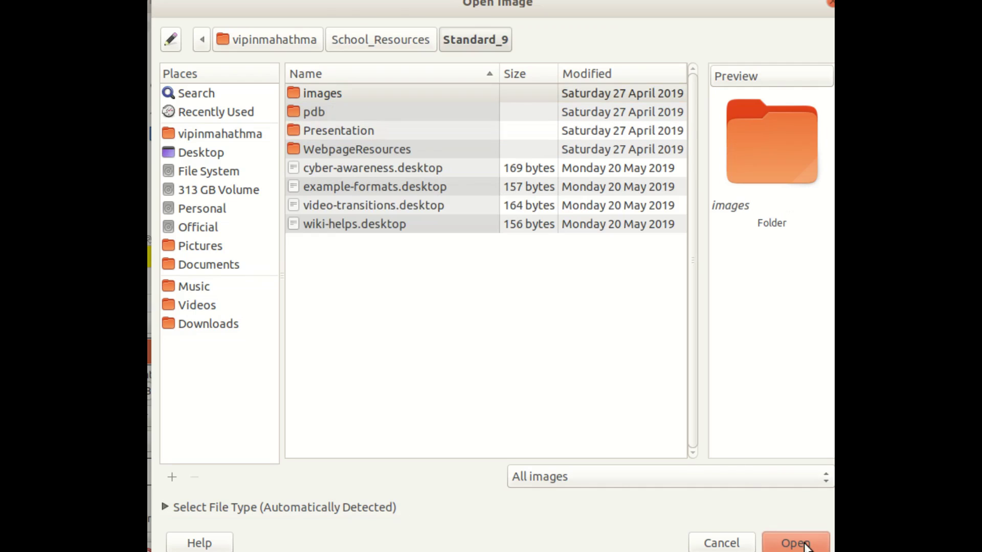
pyautogui.click(351, 97)
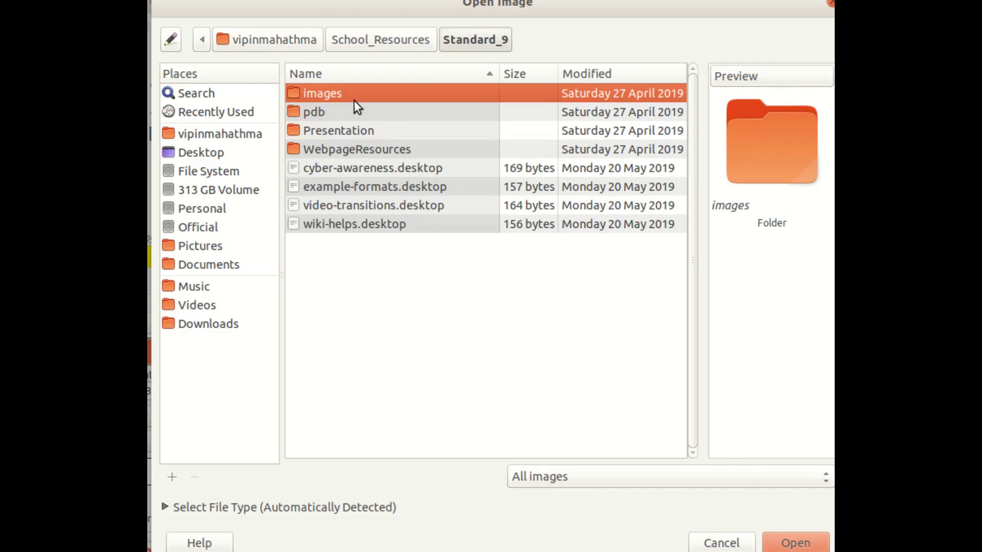
pyautogui.click(802, 545)
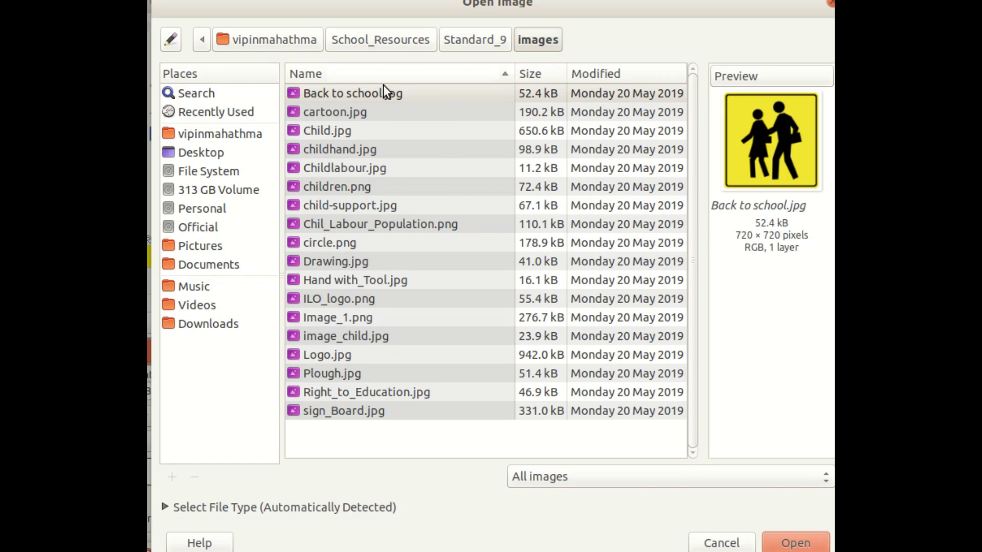
# - Preview the folder's pictures and open ILO_logo.png
pyautogui.click(366, 94)
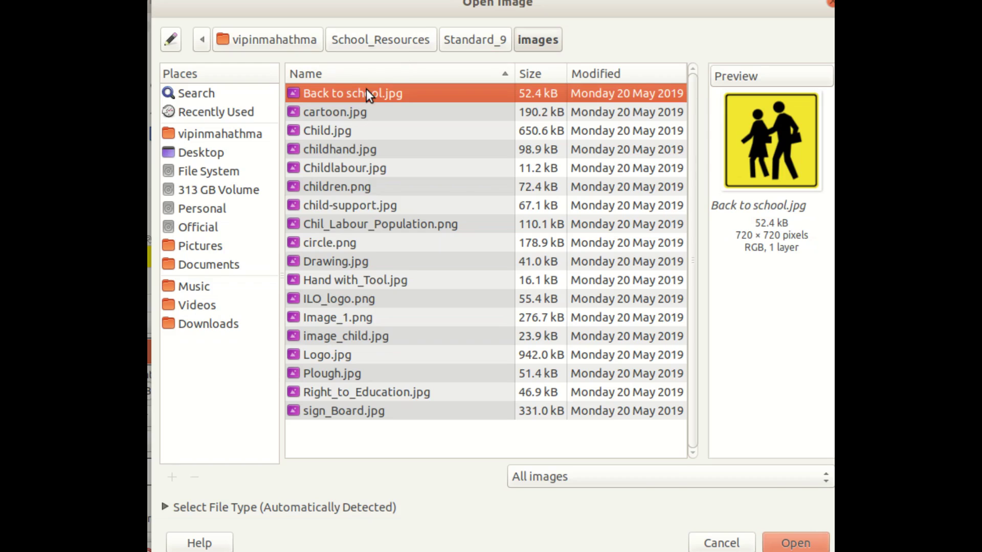
pyautogui.click(358, 113)
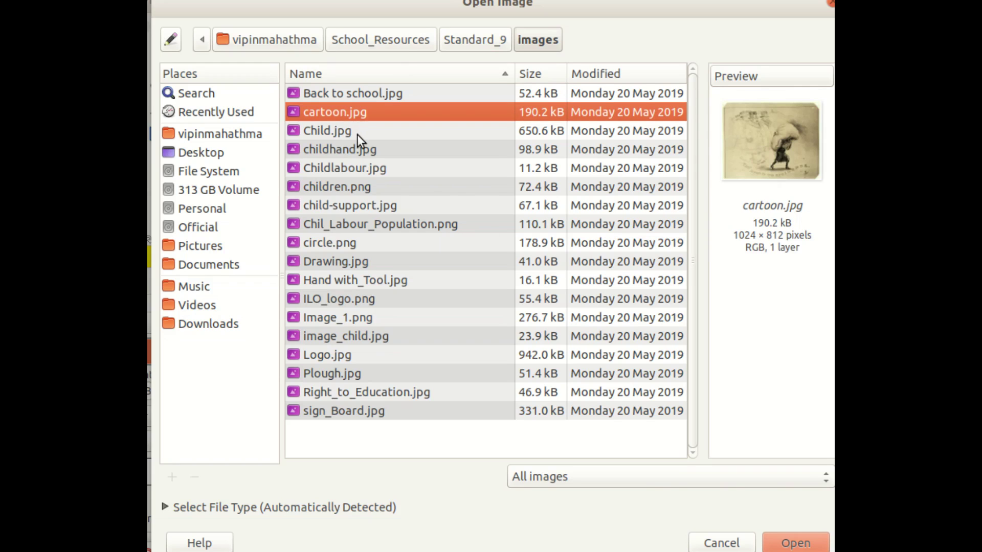
pyautogui.click(357, 132)
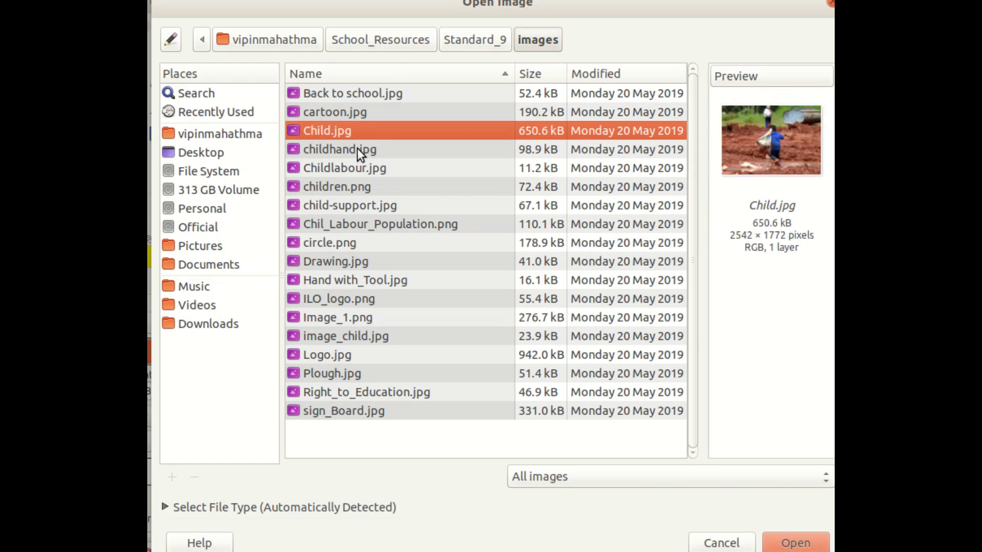
pyautogui.click(356, 149)
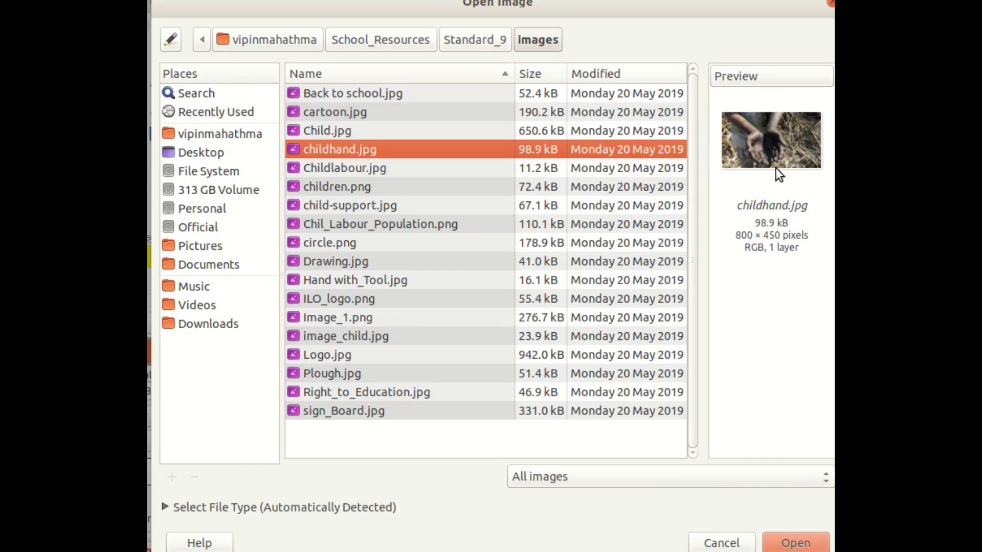
pyautogui.click(357, 166)
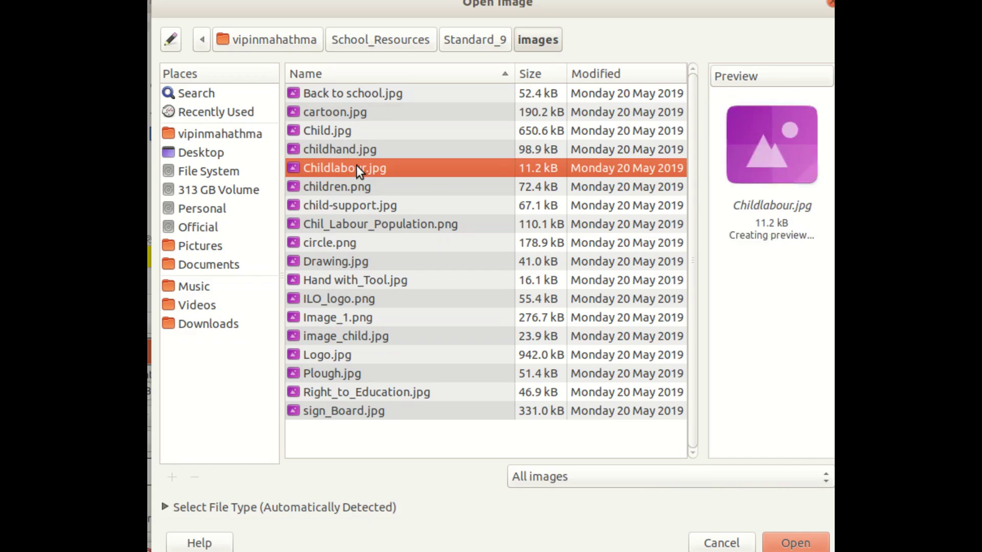
pyautogui.click(357, 189)
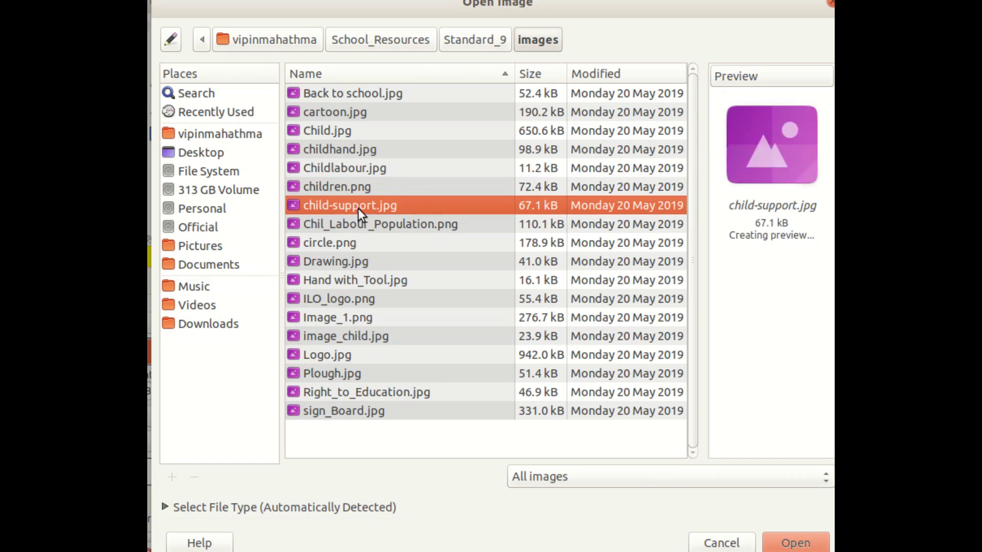
pyautogui.click(360, 225)
pyautogui.click(361, 242)
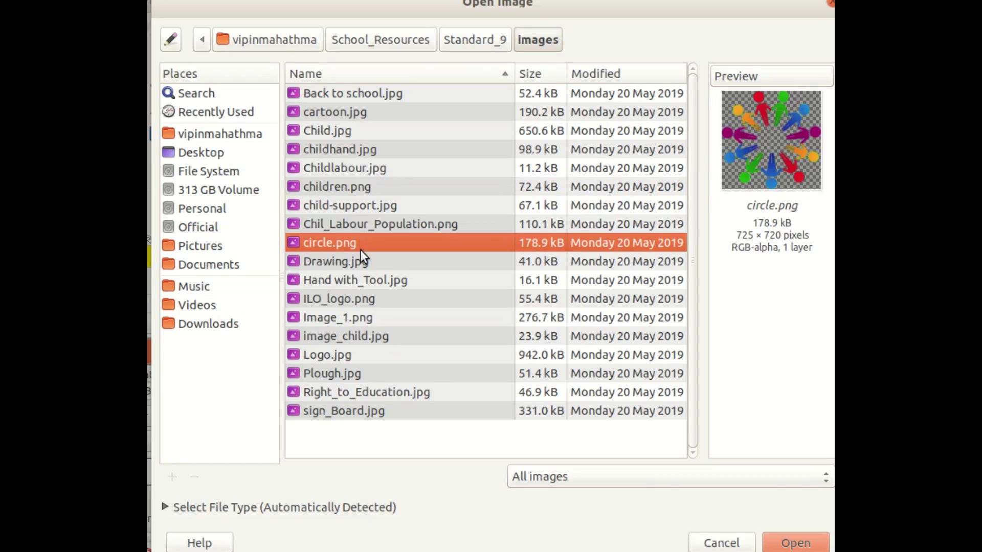
pyautogui.click(358, 263)
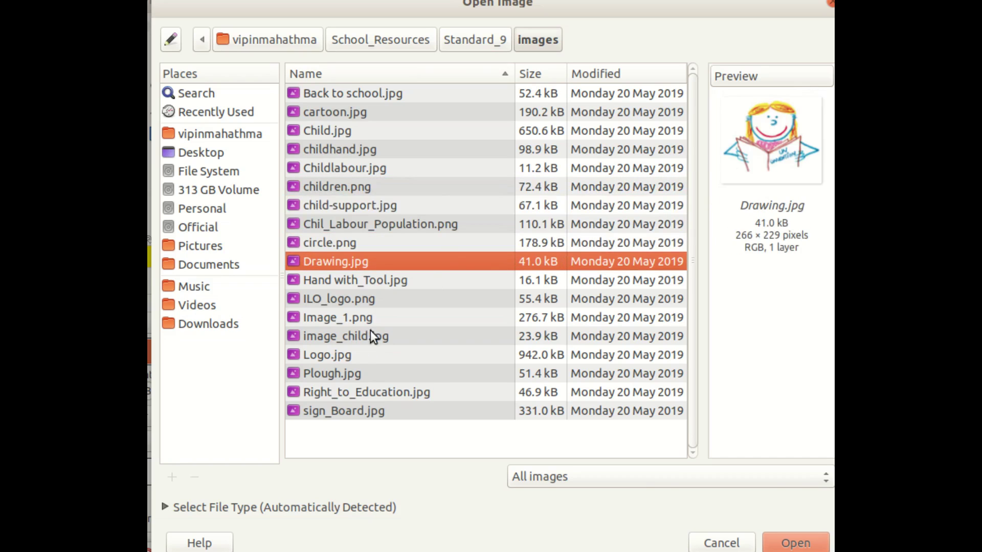
pyautogui.click(341, 302)
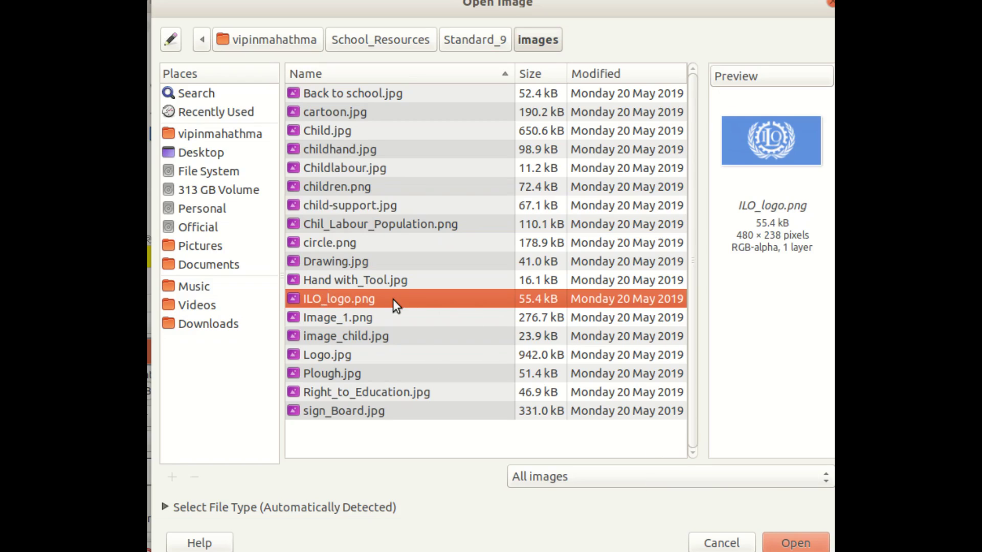
pyautogui.click(802, 544)
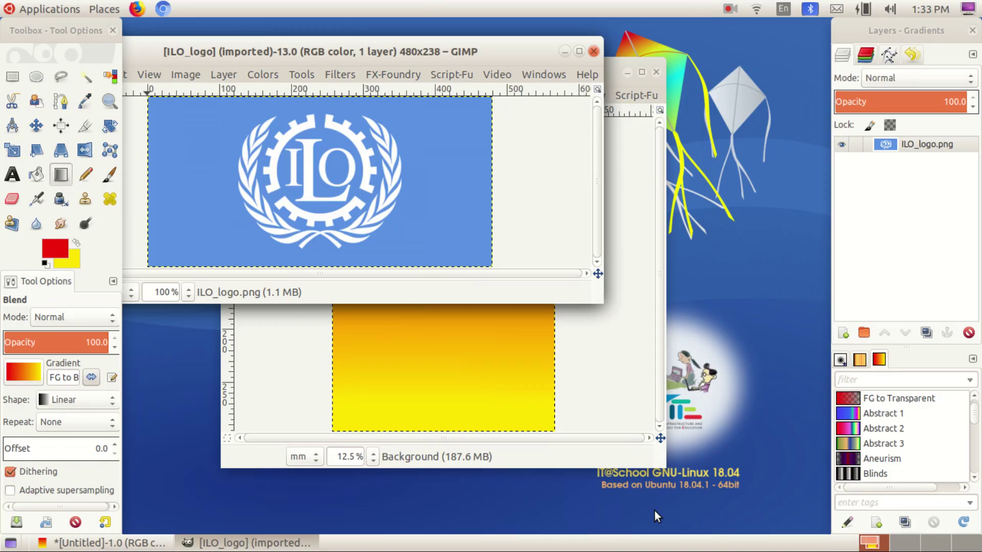
# - Select the ILO logo's white emblem by colour and copy it to the clipboard
pyautogui.moveTo(309, 52)
pyautogui.mouseDown()
pyautogui.moveTo(536, 277)
pyautogui.moveTo(406, 152)
pyautogui.mouseUp()
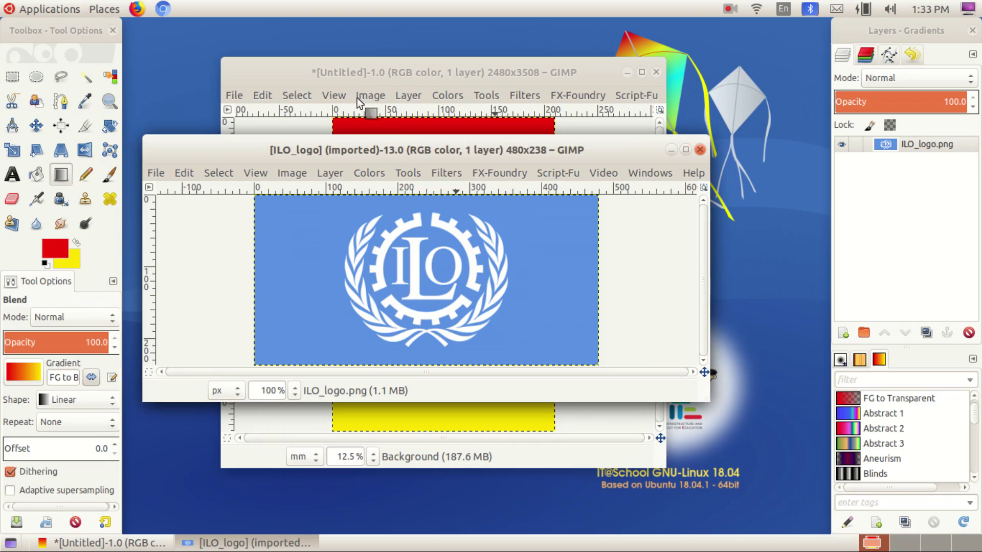
pyautogui.click(109, 79)
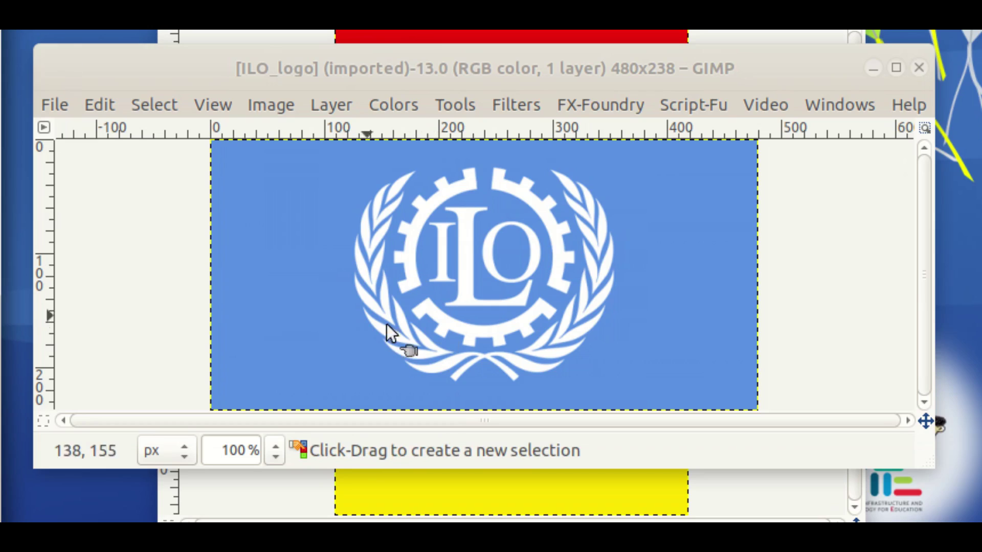
pyautogui.click(464, 285)
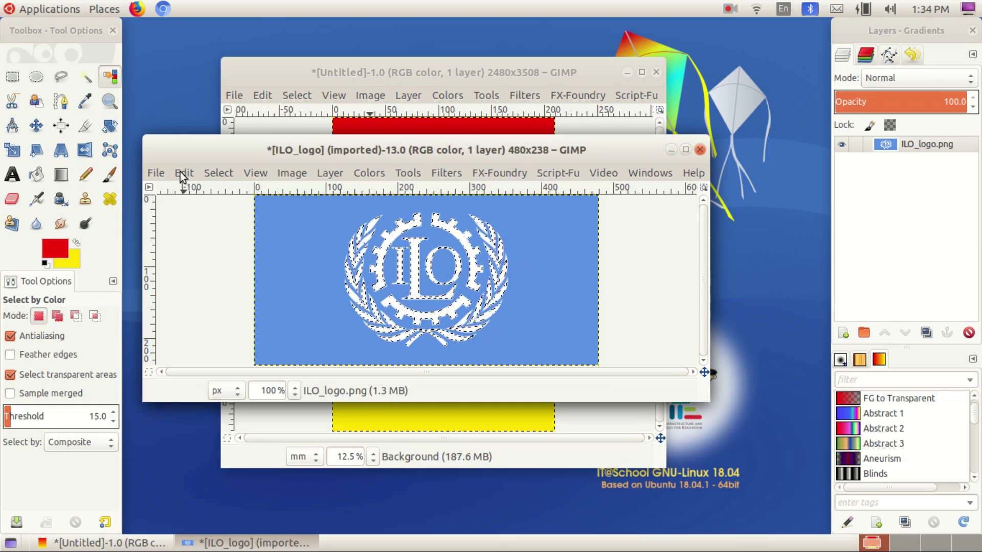
pyautogui.click(182, 172)
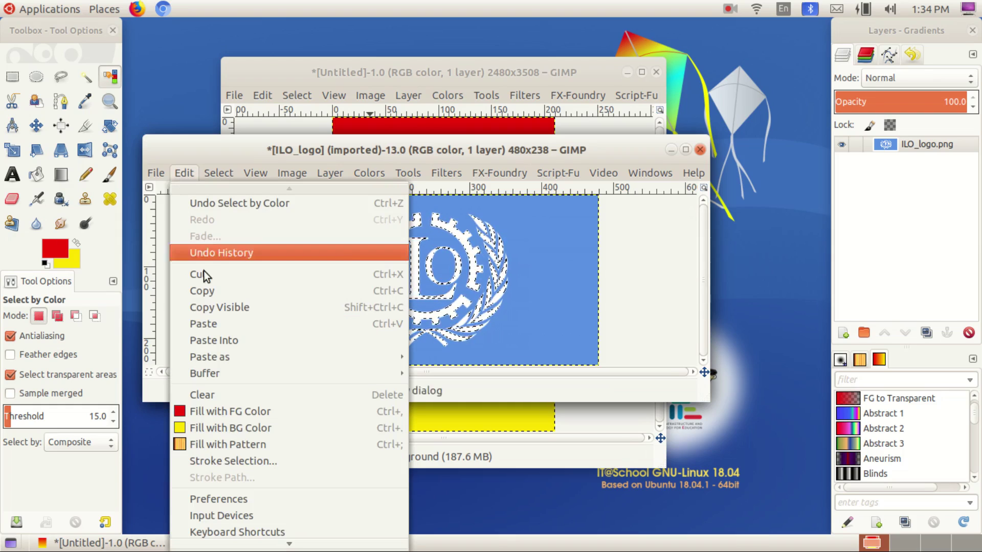
pyautogui.click(225, 291)
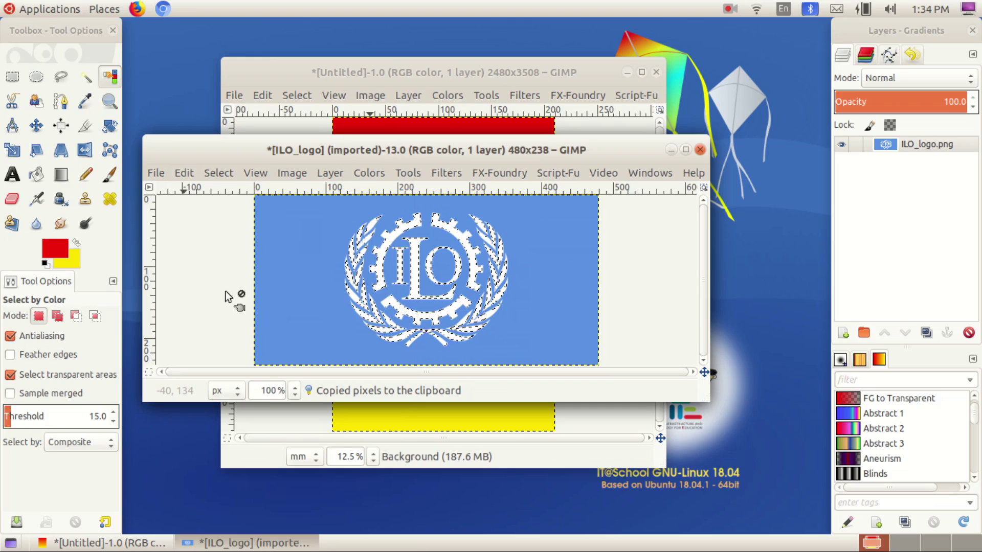
# - Add a transparent layer to the Untitled poster and paste the ILO emblem onto it
pyautogui.click(415, 69)
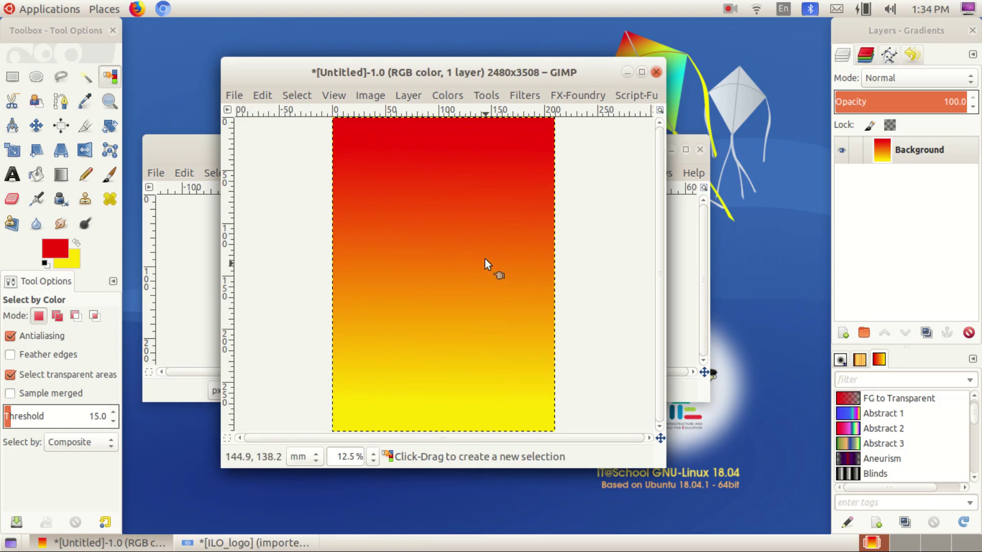
pyautogui.click(413, 96)
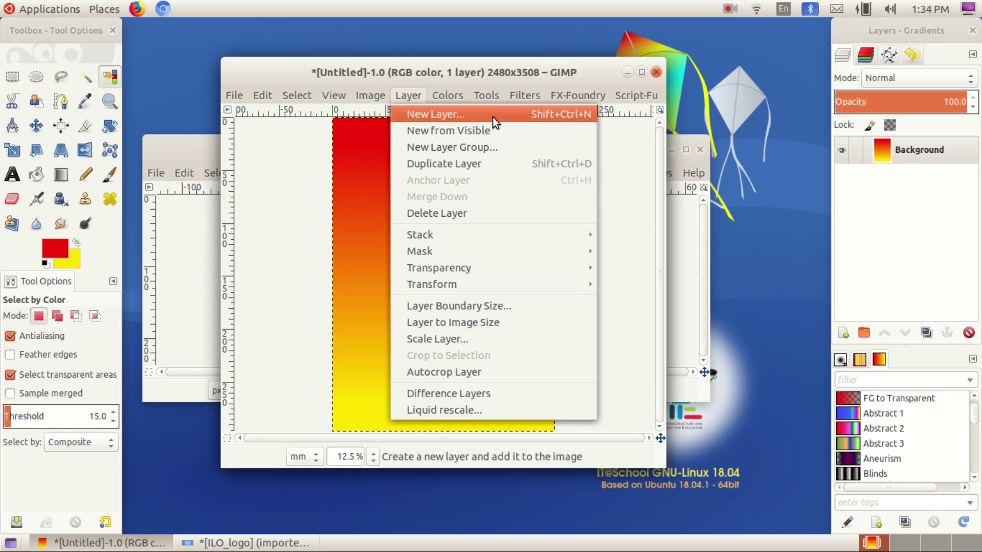
pyautogui.click(492, 114)
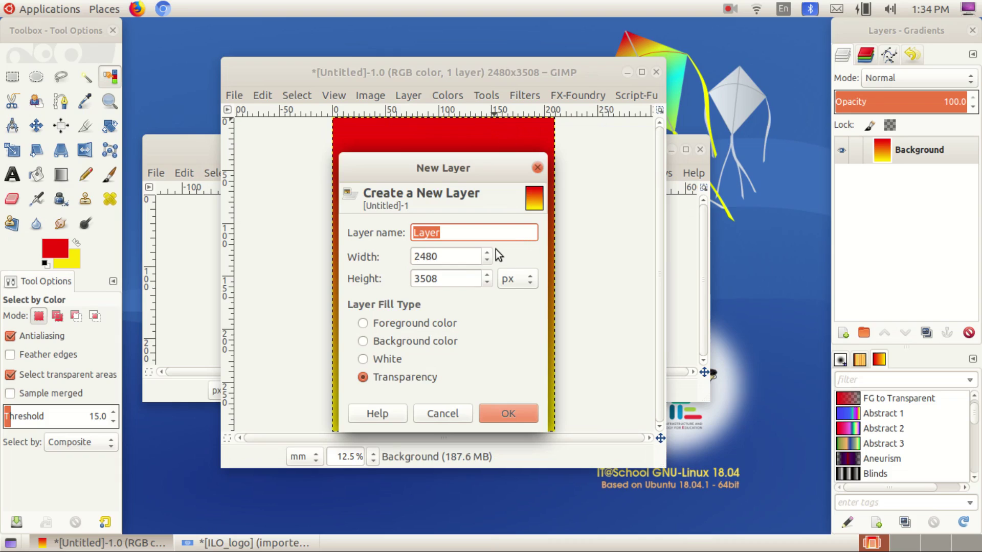
pyautogui.click(513, 415)
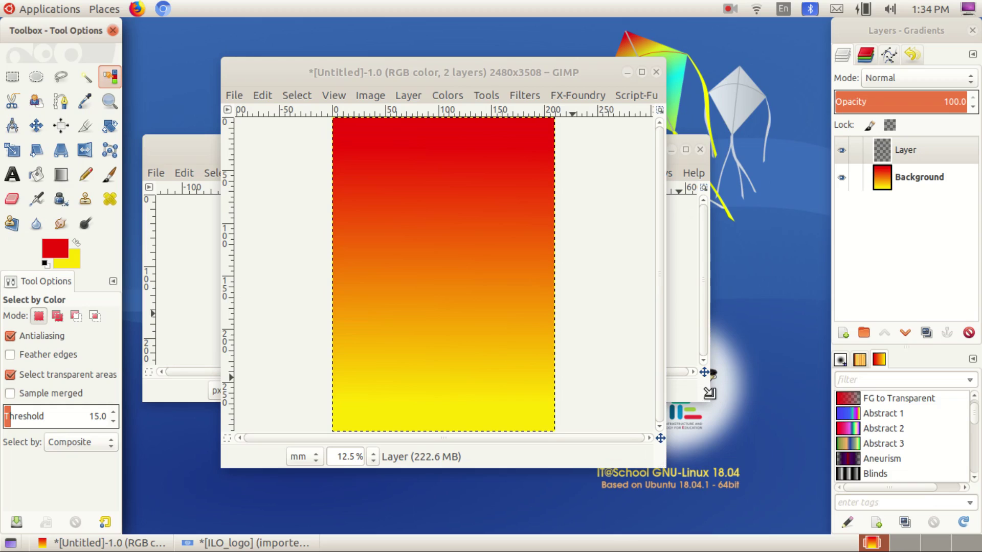
pyautogui.click(262, 96)
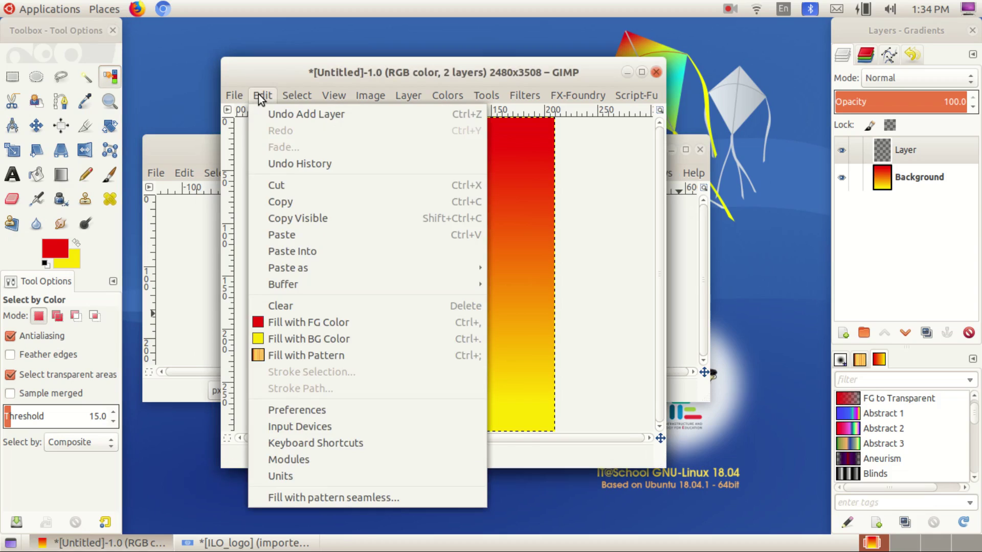
pyautogui.click(310, 234)
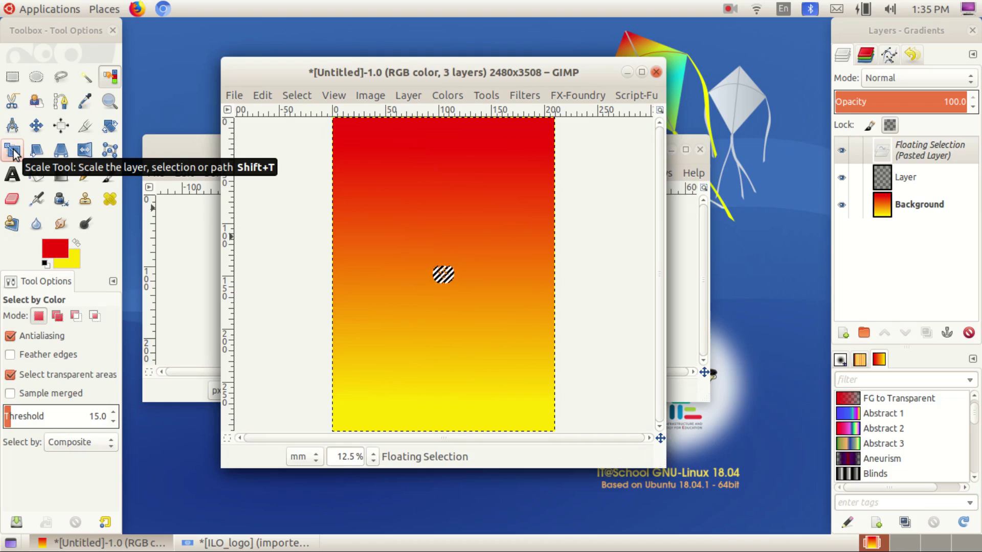
# - Try enlarging the pasted emblem with the Scale tool, then cancel the attempt
pyautogui.click(13, 151)
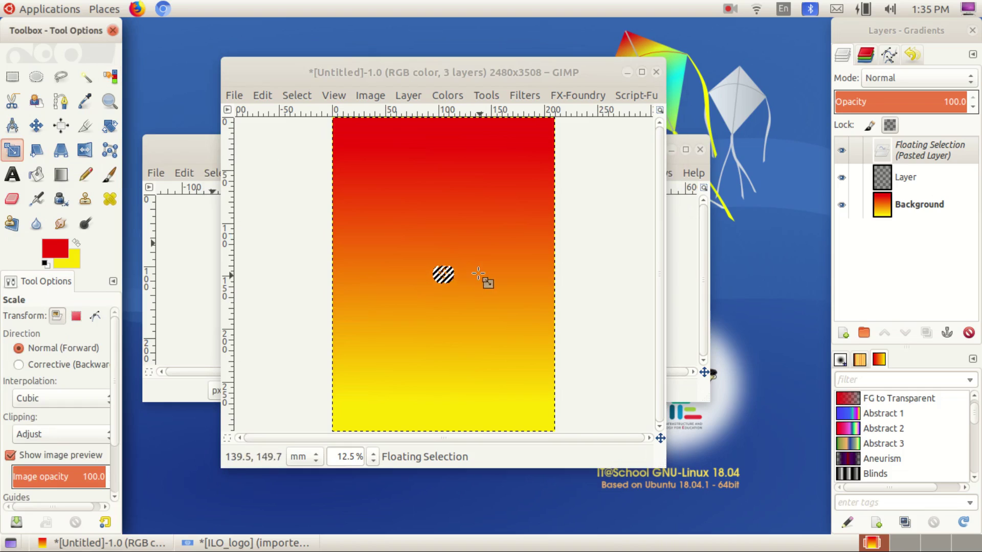
pyautogui.click(443, 275)
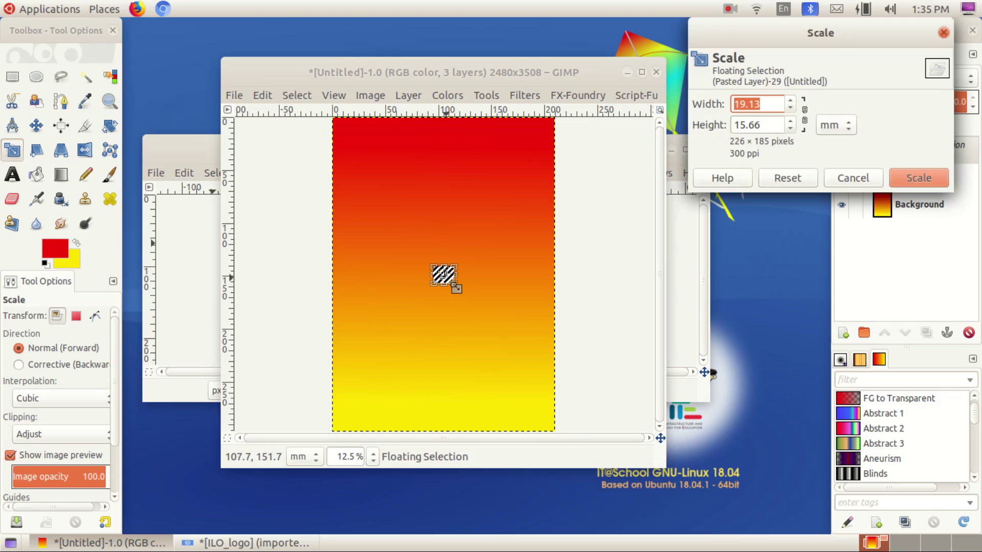
pyautogui.moveTo(828, 37); pyautogui.dragTo(671, 77)
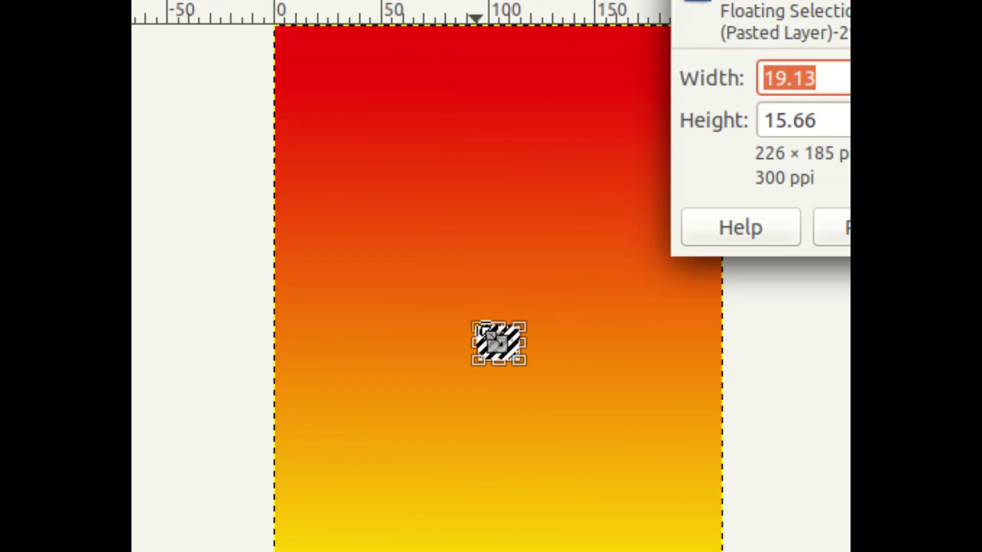
pyautogui.moveTo(479, 328); pyautogui.dragTo(366, 85)
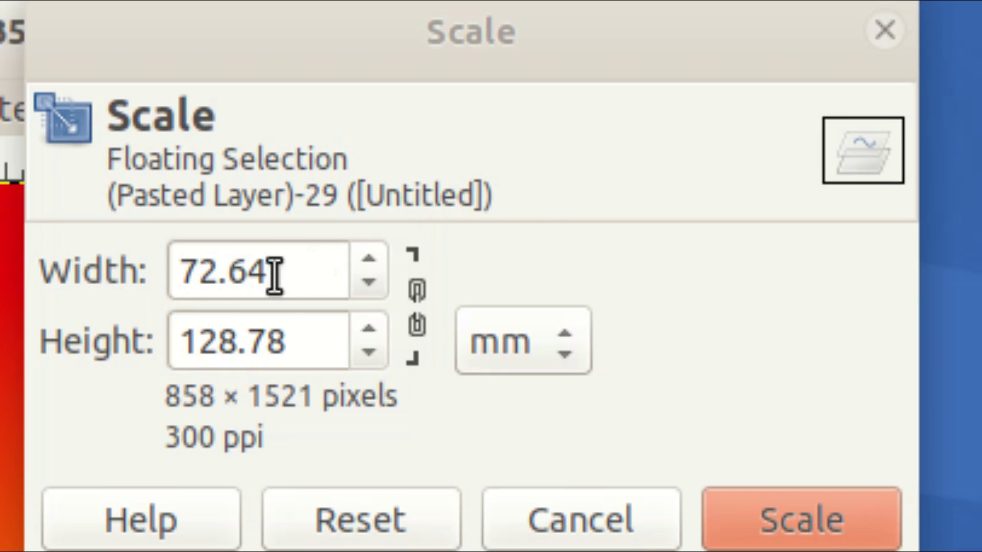
pyautogui.click(414, 307)
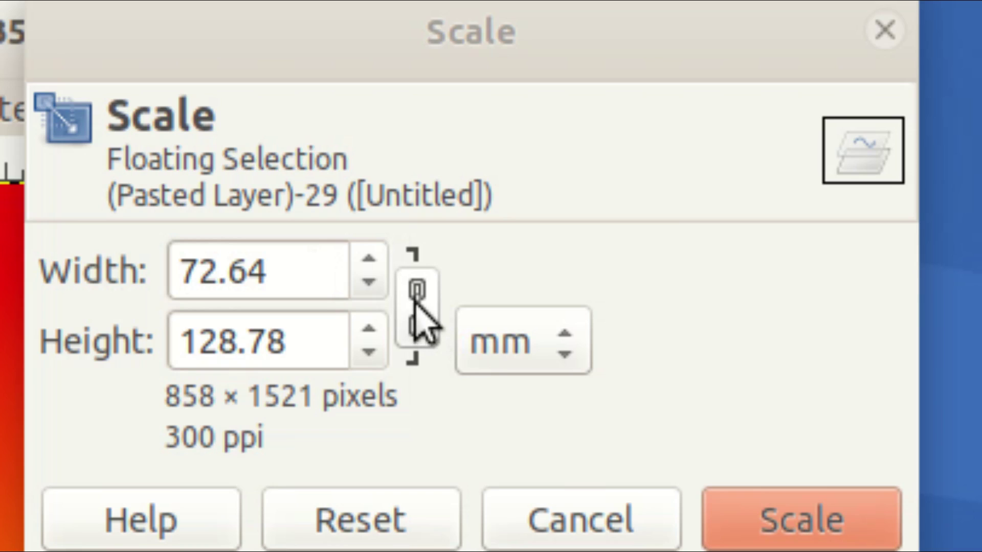
pyautogui.click(415, 305)
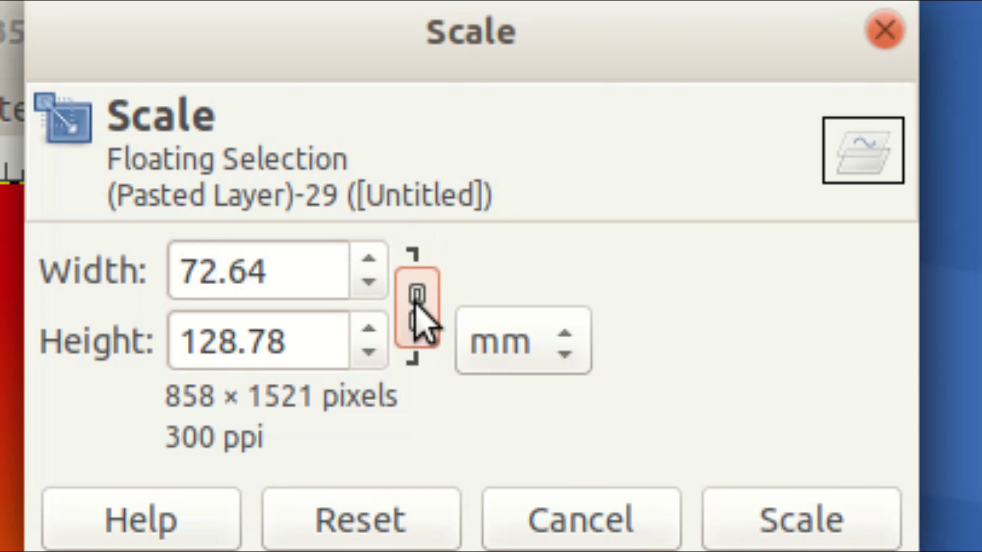
pyautogui.click(417, 312)
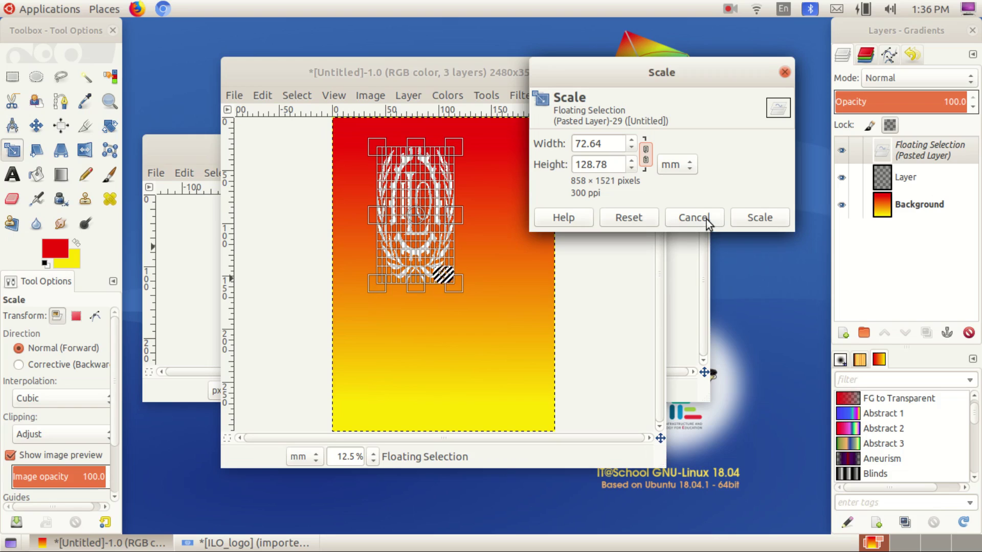
pyautogui.click(706, 219)
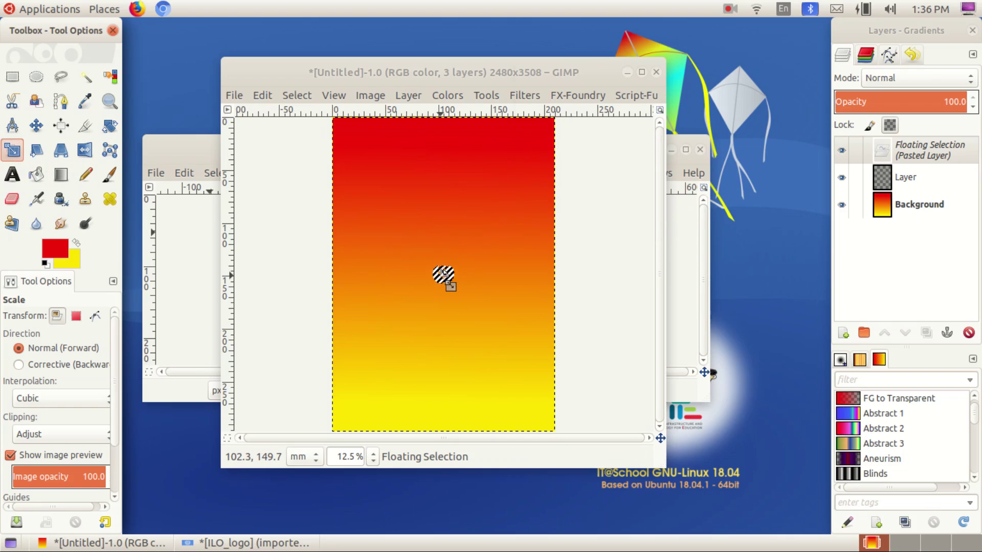
# - Scale the emblem proportionally to about 100.25 × 82.04 mm
pyautogui.click(443, 274)
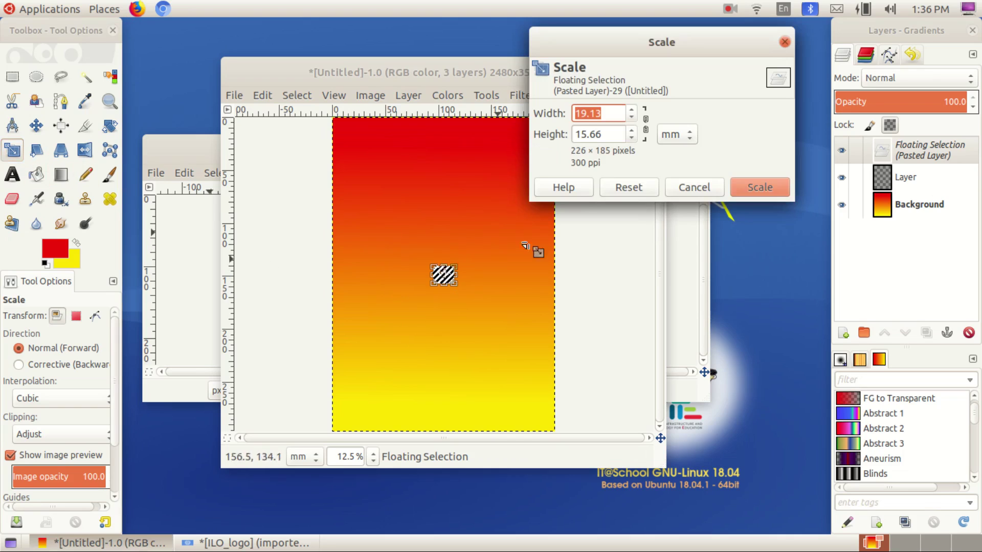
pyautogui.click(646, 132)
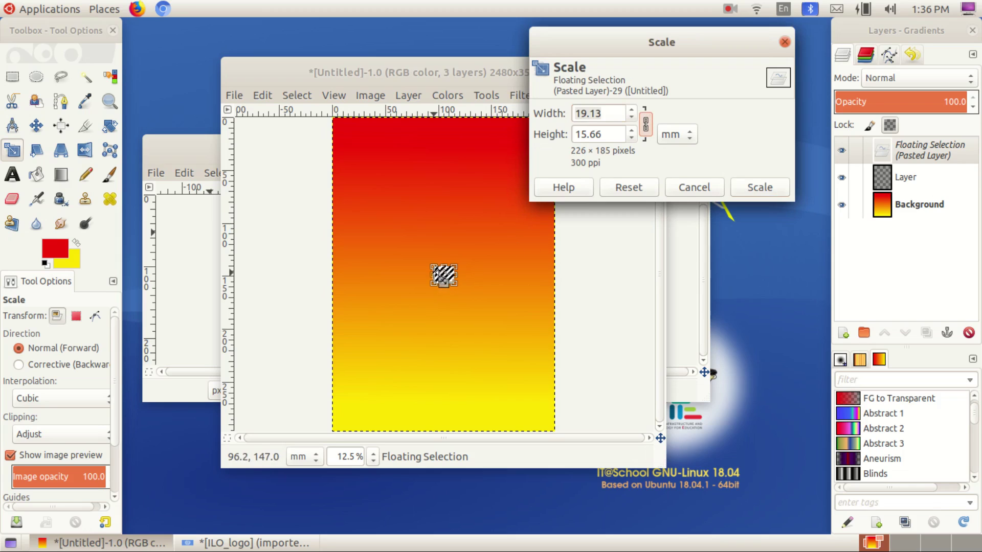
pyautogui.moveTo(433, 270); pyautogui.dragTo(381, 200)
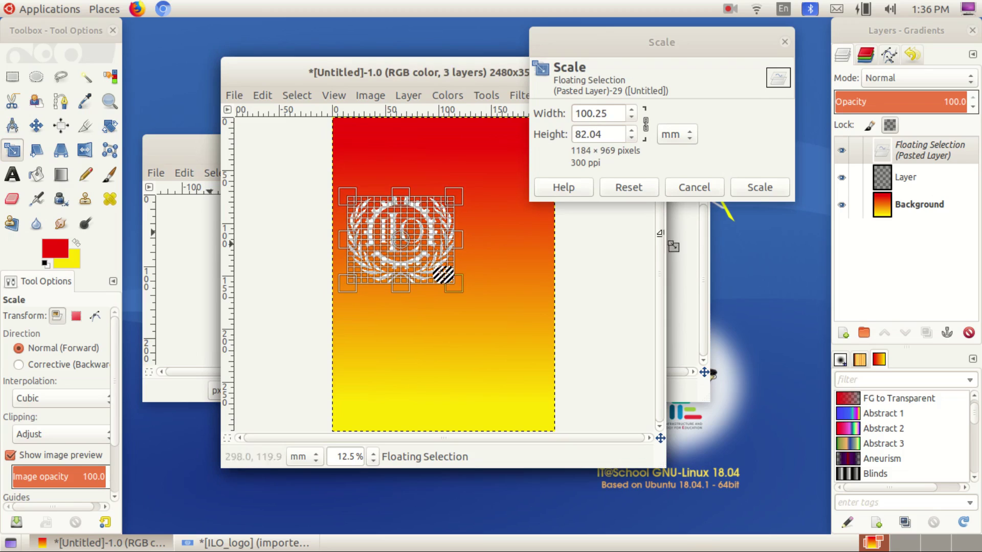
pyautogui.click(760, 188)
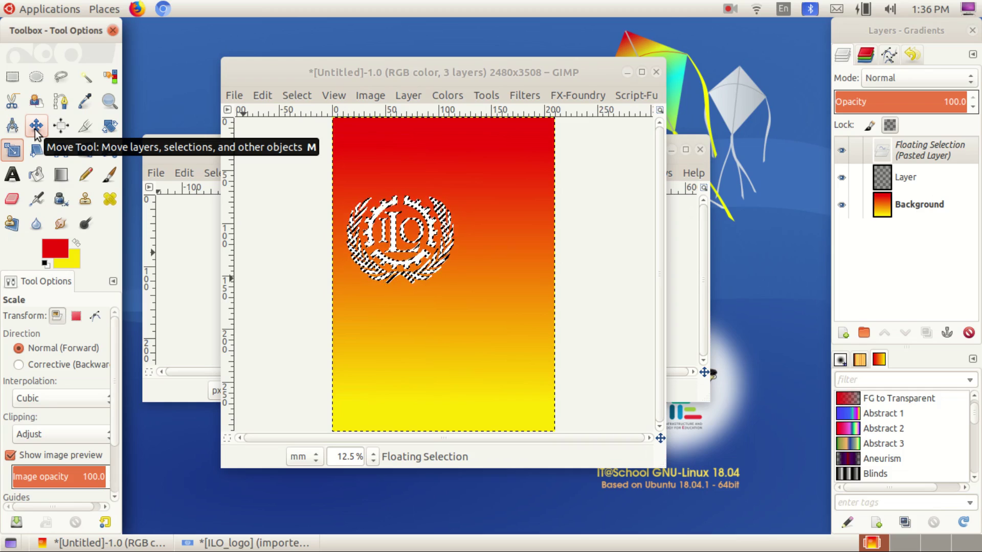
# - Move the enlarged ILO emblem to the poster's top centre and anchor the floating layer
pyautogui.click(35, 128)
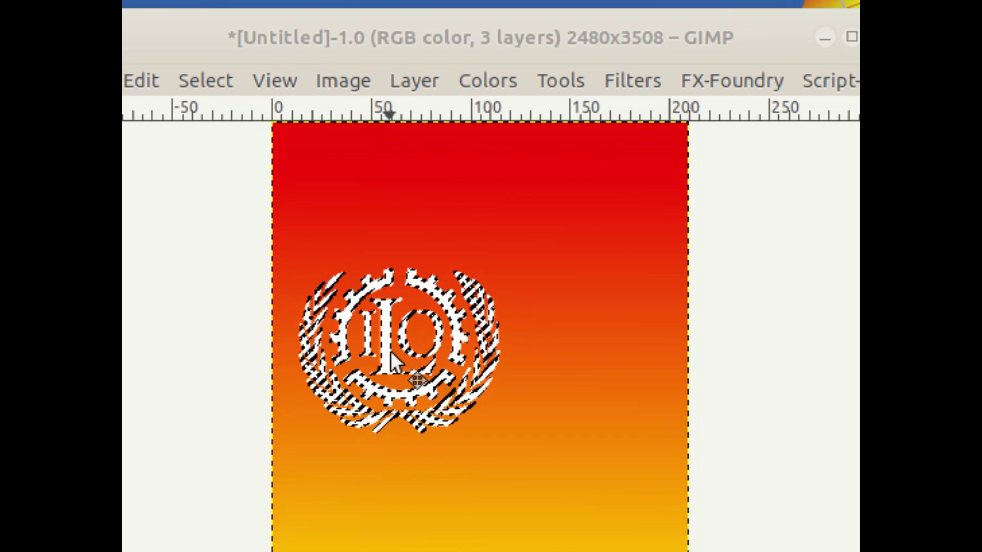
pyautogui.moveTo(389, 349)
pyautogui.mouseDown()
pyautogui.moveTo(383, 312)
pyautogui.moveTo(472, 321)
pyautogui.moveTo(386, 320)
pyautogui.moveTo(501, 314)
pyautogui.mouseUp()
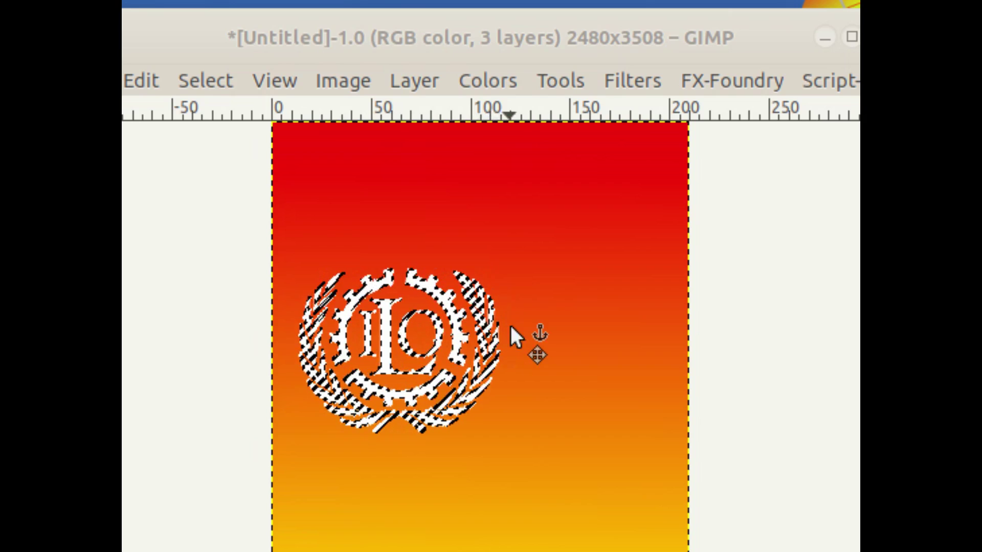
pyautogui.moveTo(404, 348); pyautogui.dragTo(389, 306)
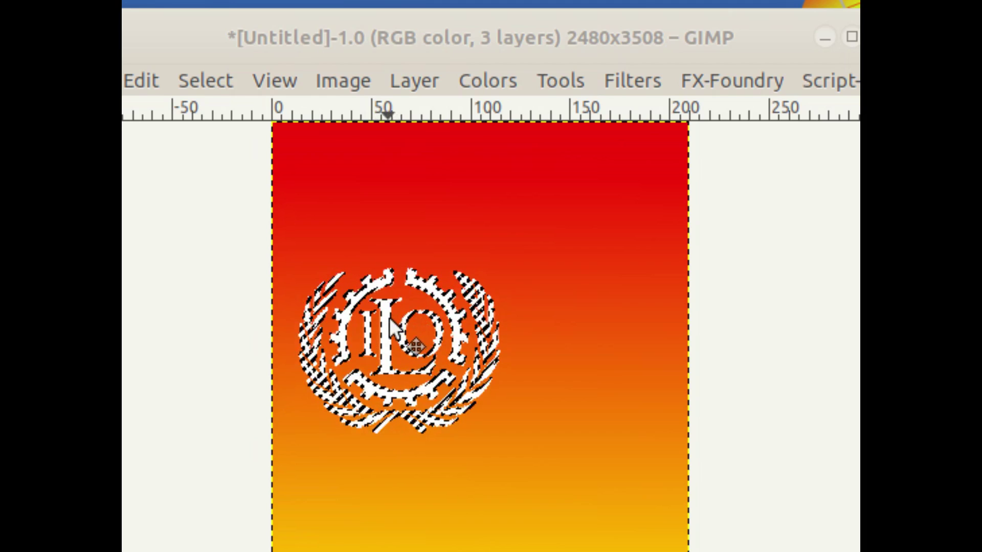
pyautogui.moveTo(400, 304); pyautogui.dragTo(459, 249)
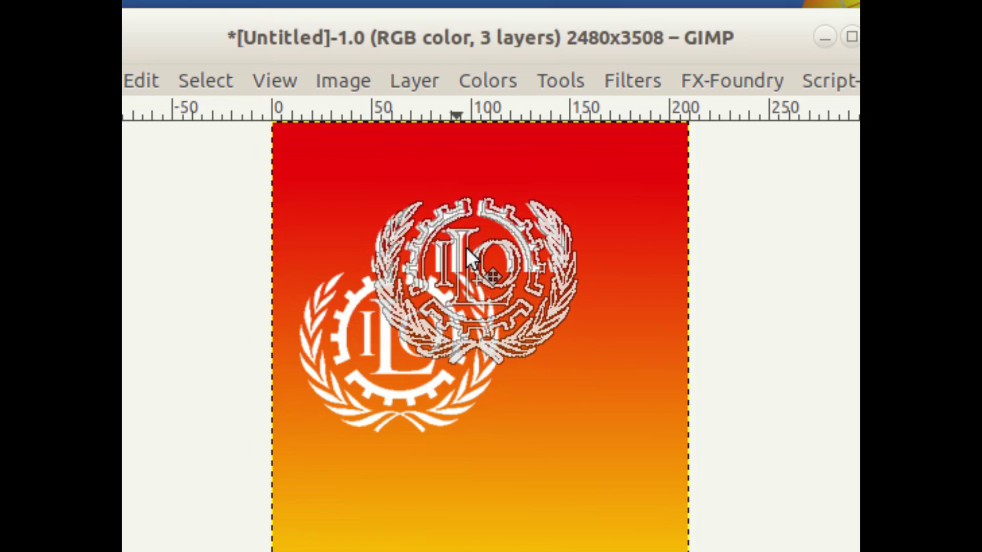
pyautogui.moveTo(459, 248); pyautogui.dragTo(465, 247)
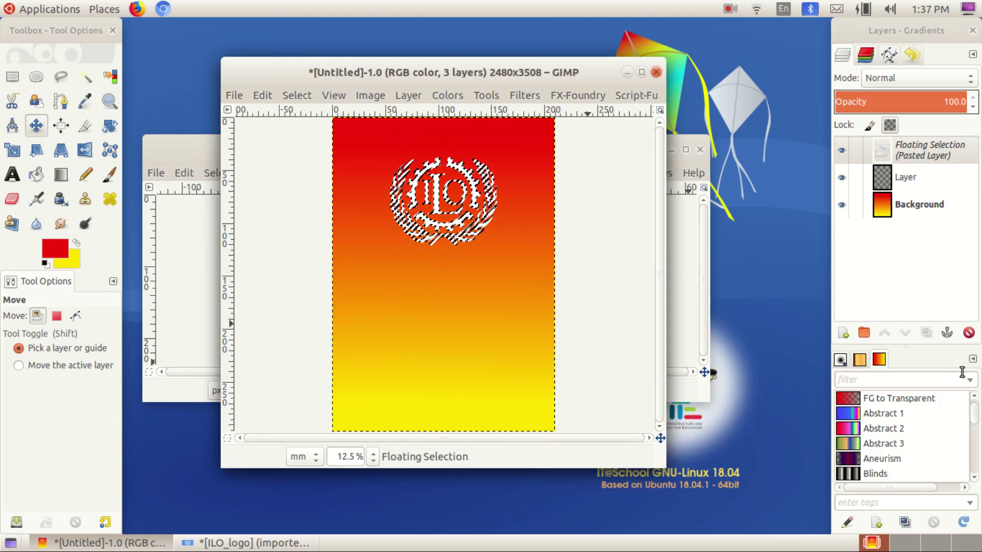
pyautogui.click(411, 95)
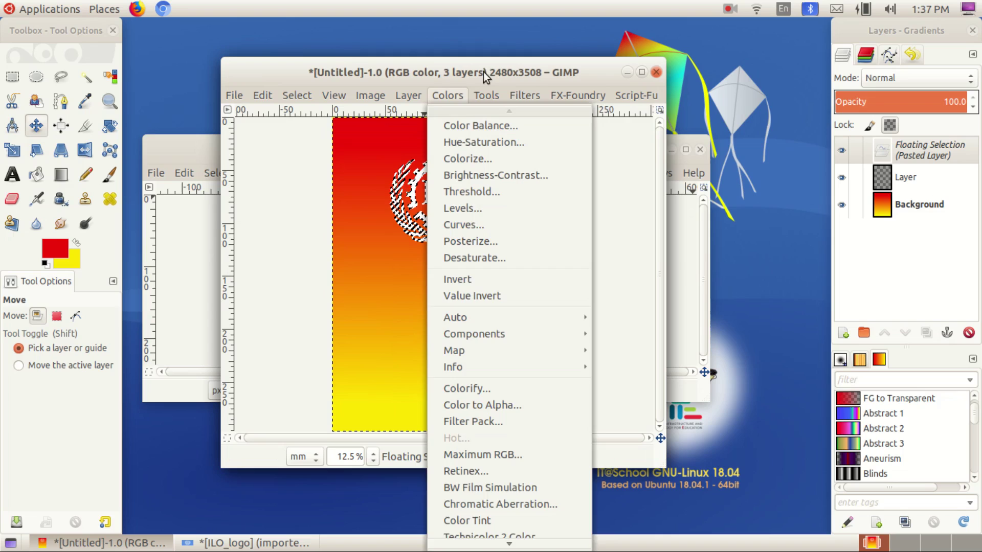
pyautogui.click(483, 72)
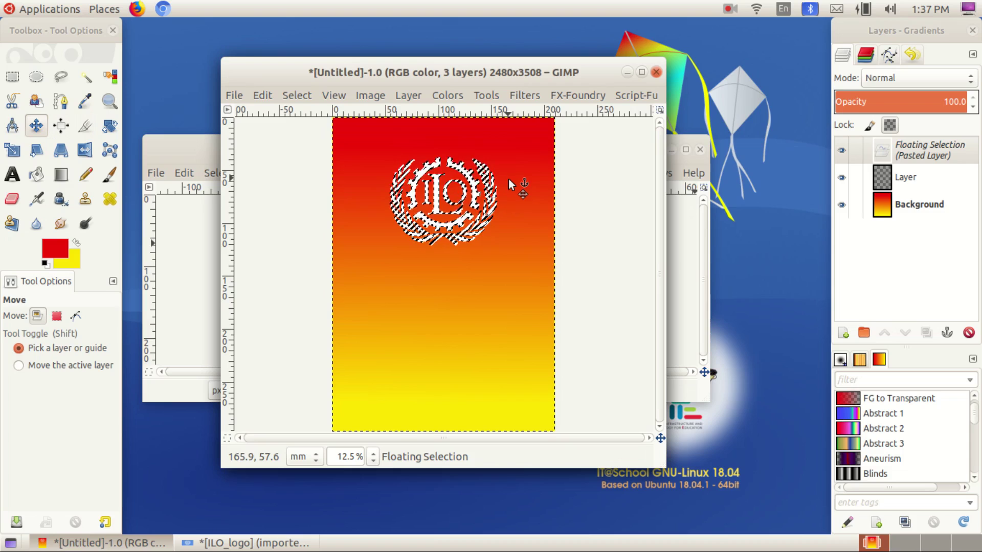
pyautogui.click(946, 333)
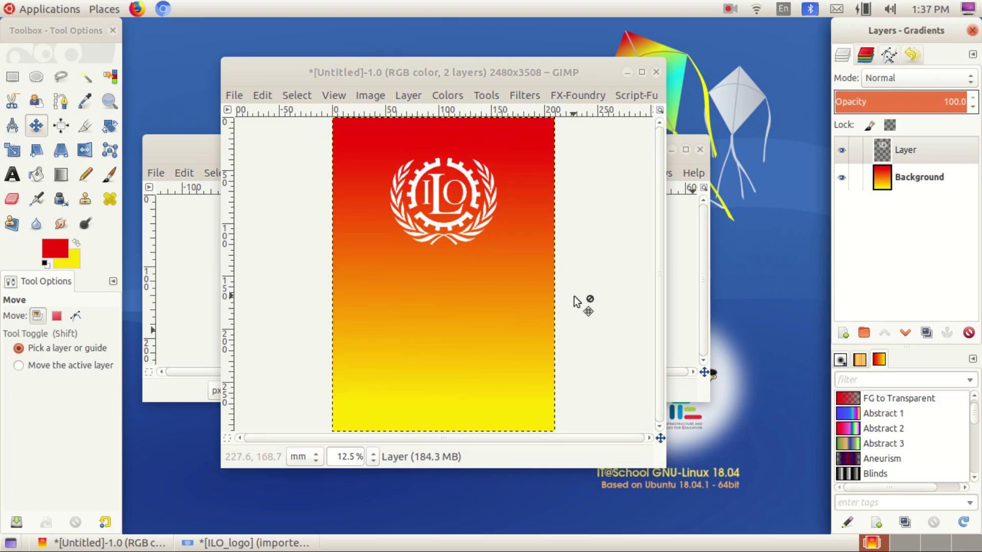
# - Close the ILO_logo image, discarding its changes
pyautogui.click(195, 144)
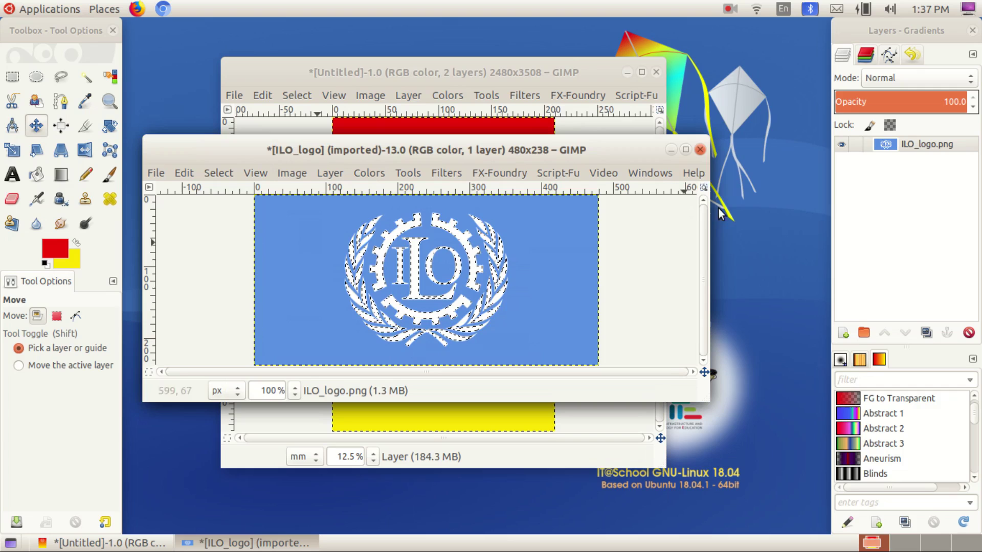
pyautogui.click(699, 150)
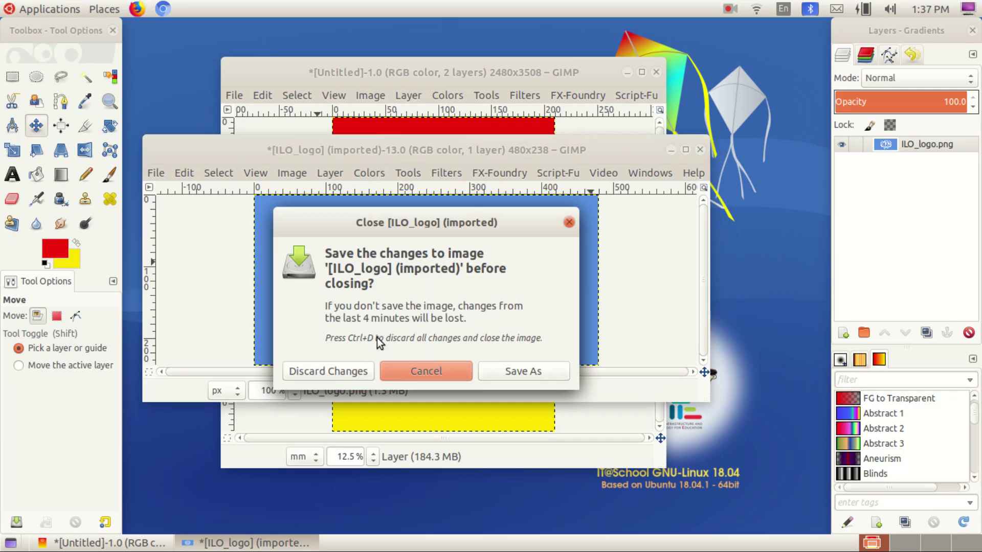
pyautogui.click(324, 371)
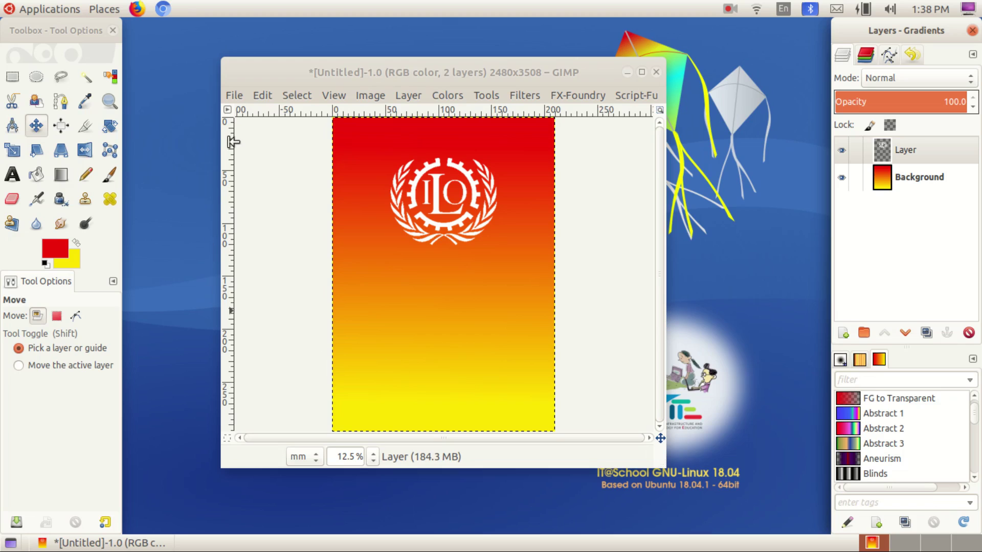
pyautogui.click(234, 96)
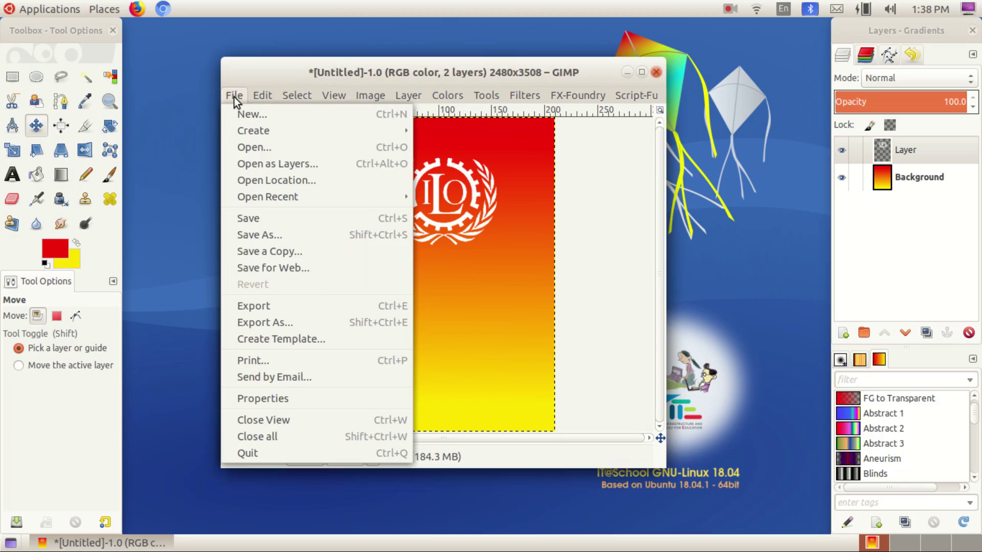
pyautogui.moveTo(253, 130)
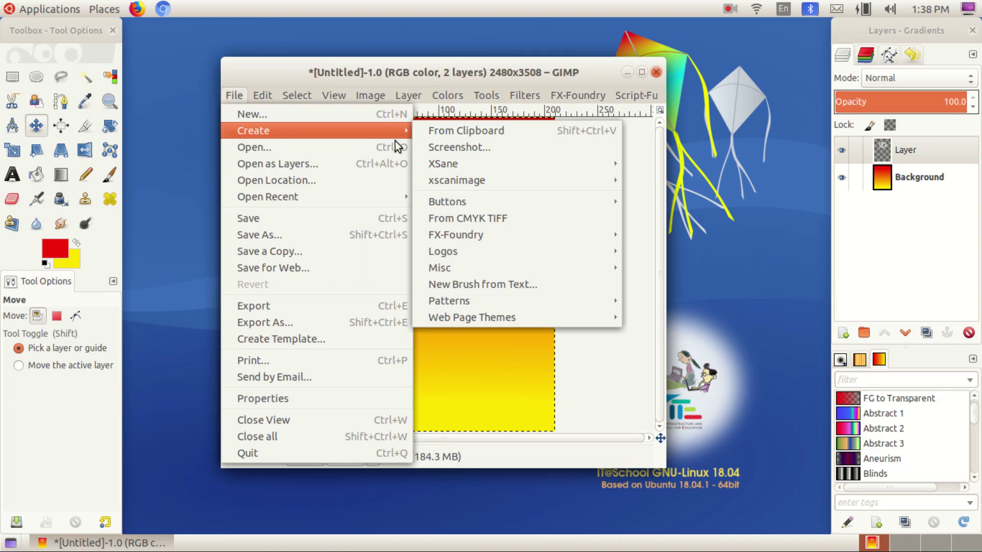
pyautogui.moveTo(491, 251)
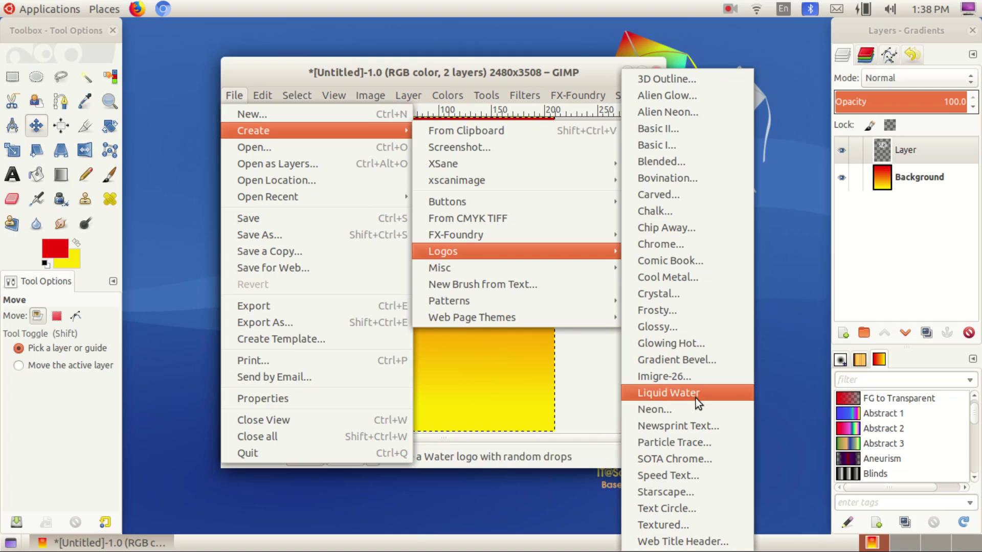
# - Set the Neon logo text to 'Say No to Child Labour' in Sans Bold at 150 pixels
pyautogui.click(689, 408)
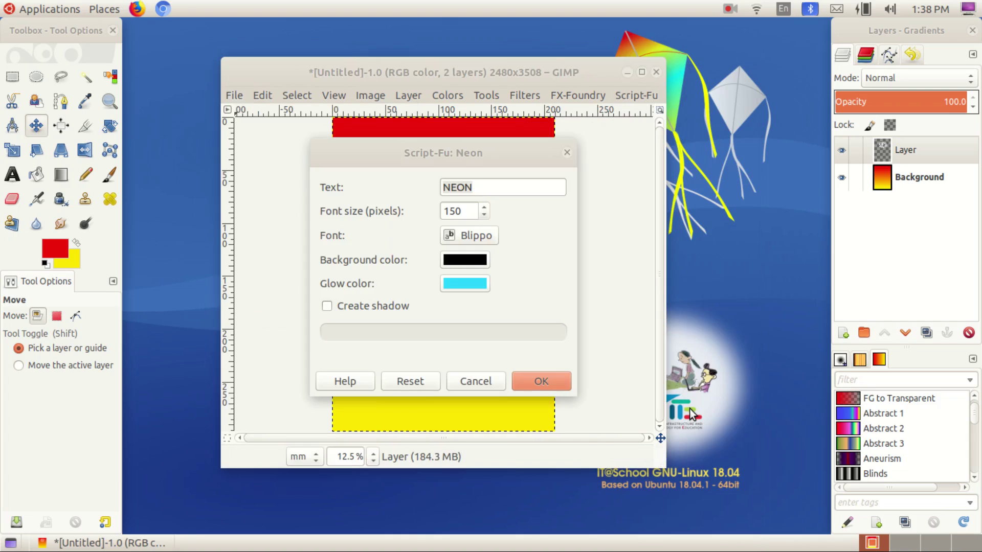
pyautogui.click(443, 149)
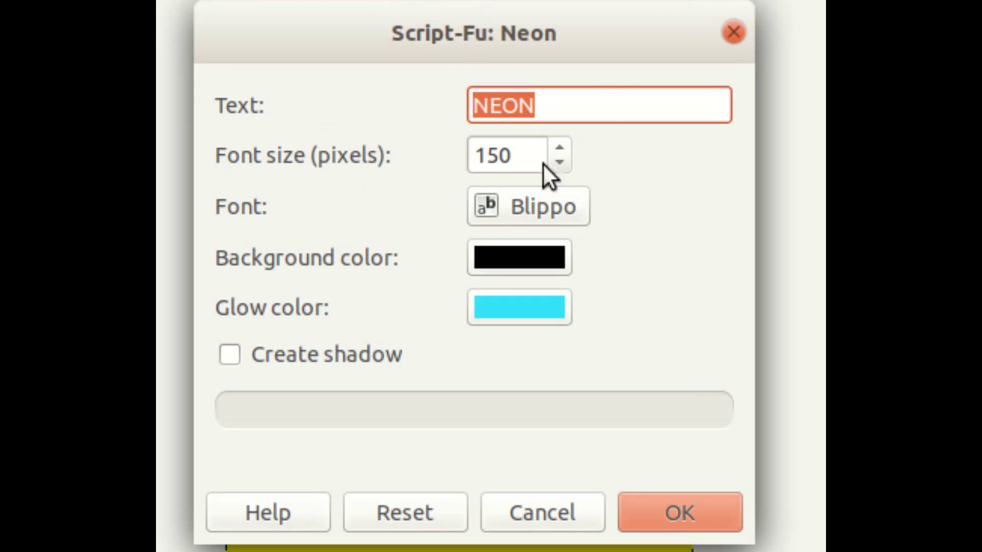
pyautogui.click(589, 97)
pyautogui.press('BackSpace')
pyautogui.press('BackSpace')
pyautogui.press('BackSpace')
pyautogui.press('BackSpace')
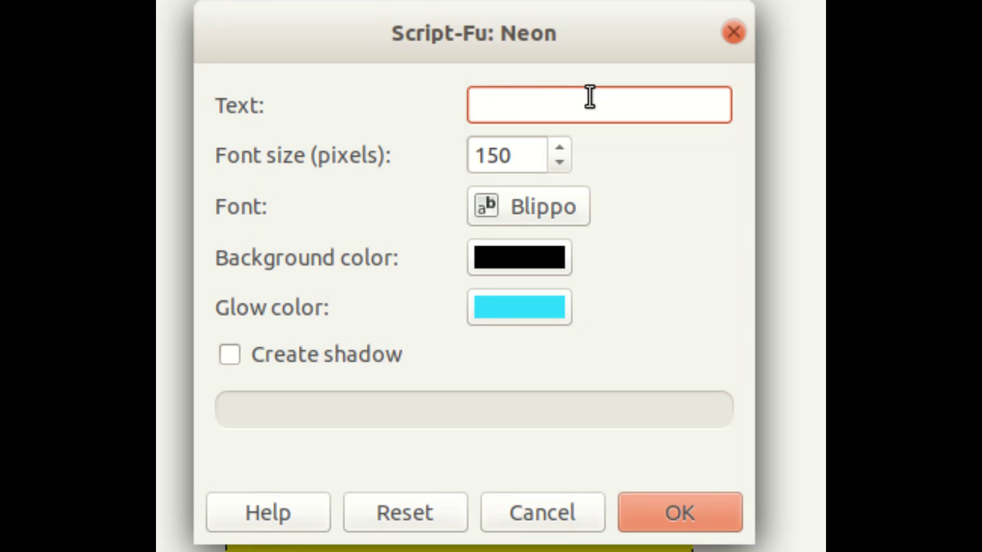
pyautogui.write('S')
pyautogui.write('ay ')
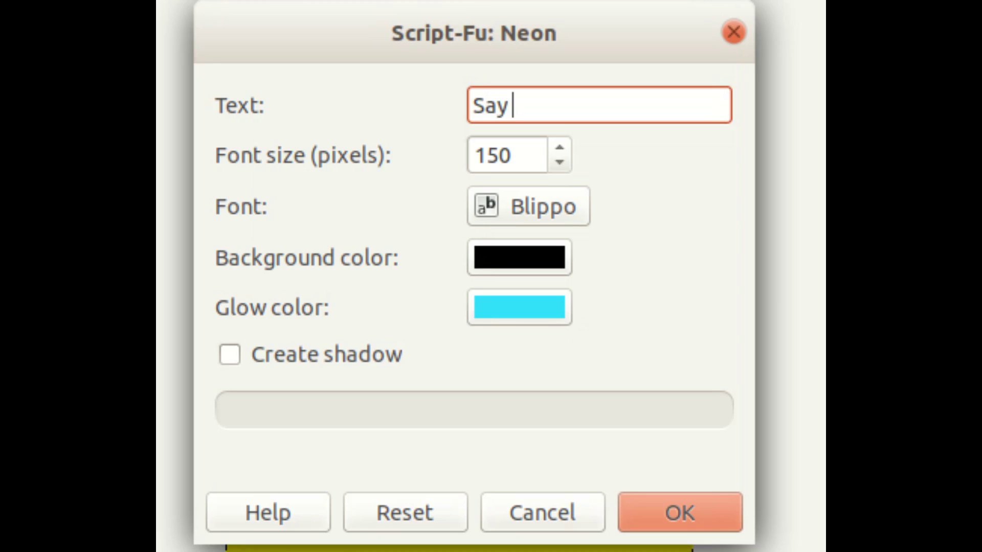
pyautogui.write('No ')
pyautogui.write('to ')
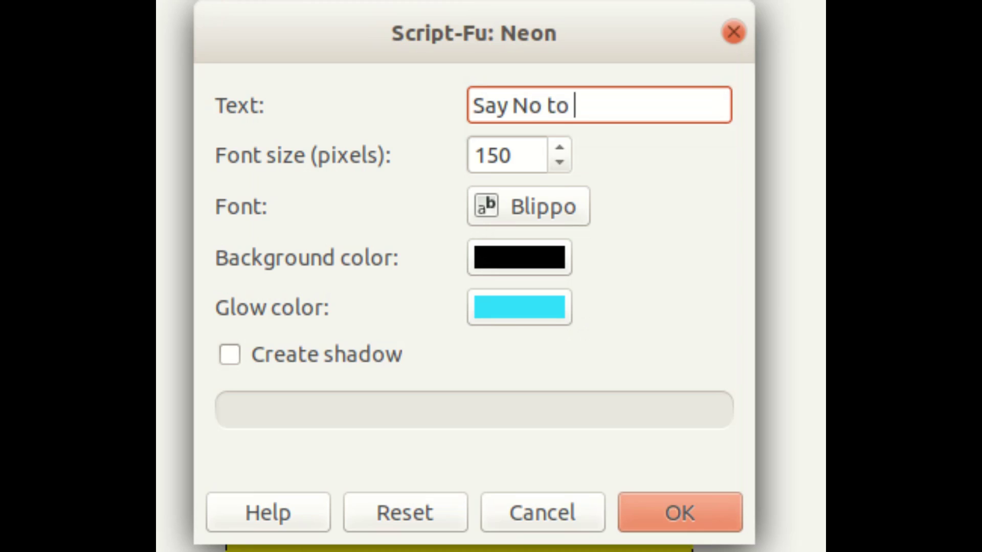
pyautogui.write('Child ')
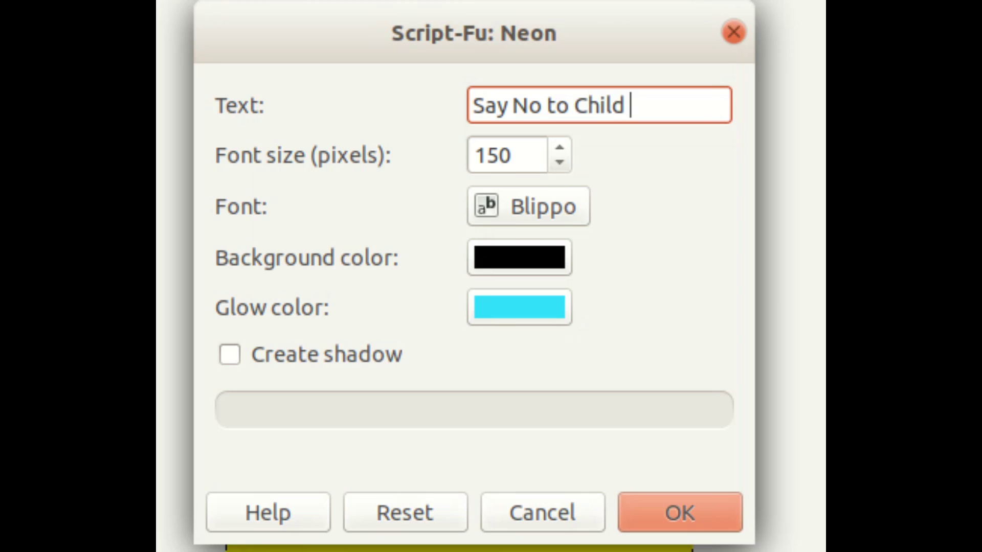
pyautogui.write('Labour')
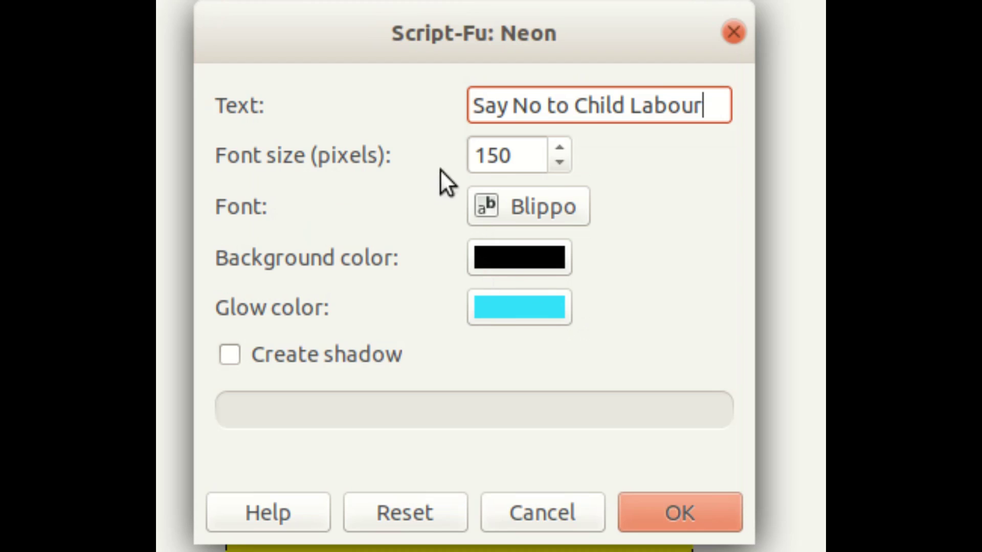
pyautogui.click(548, 215)
pyautogui.click(417, 259)
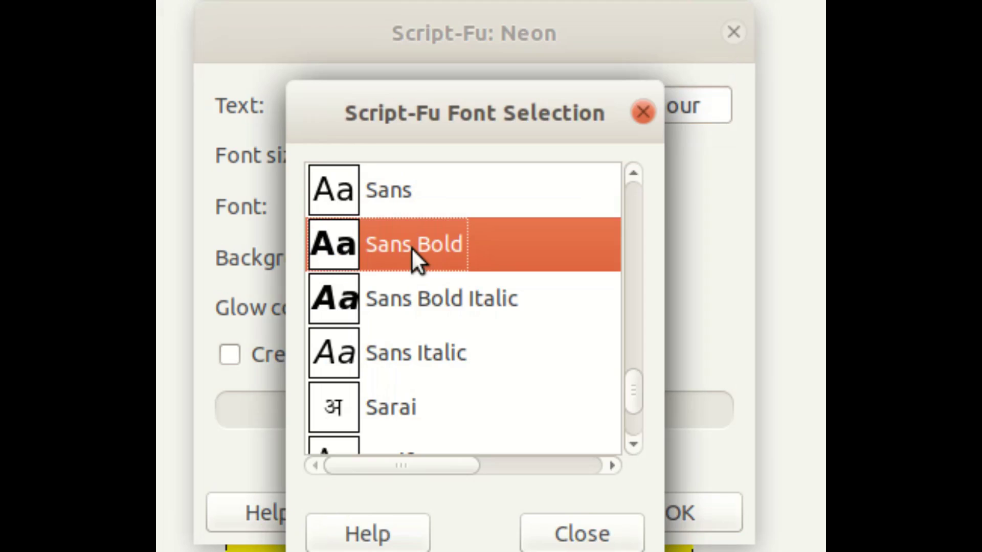
pyautogui.click(618, 534)
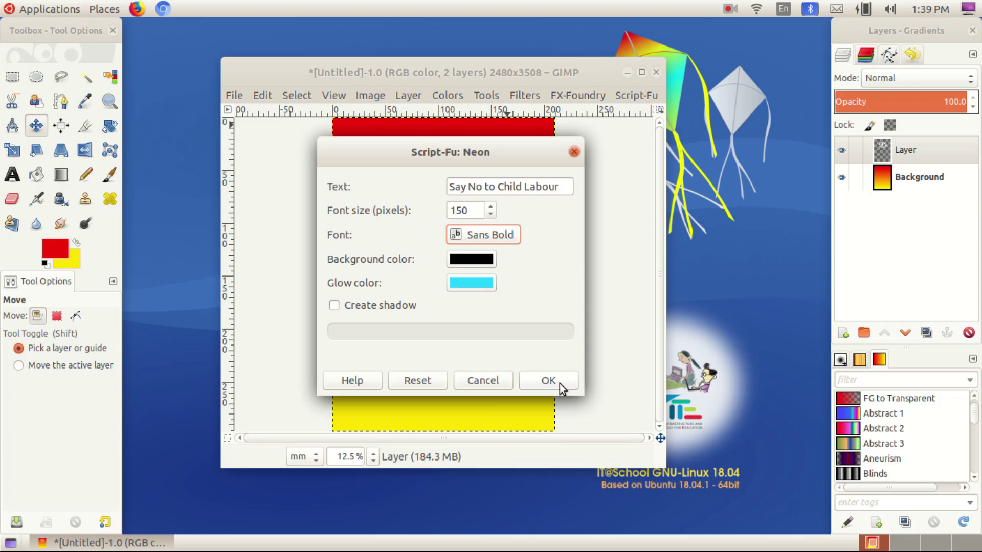
# - Render the cyan neon logo, hide its black background layer, and copy the visible neon layers
pyautogui.click(561, 387)
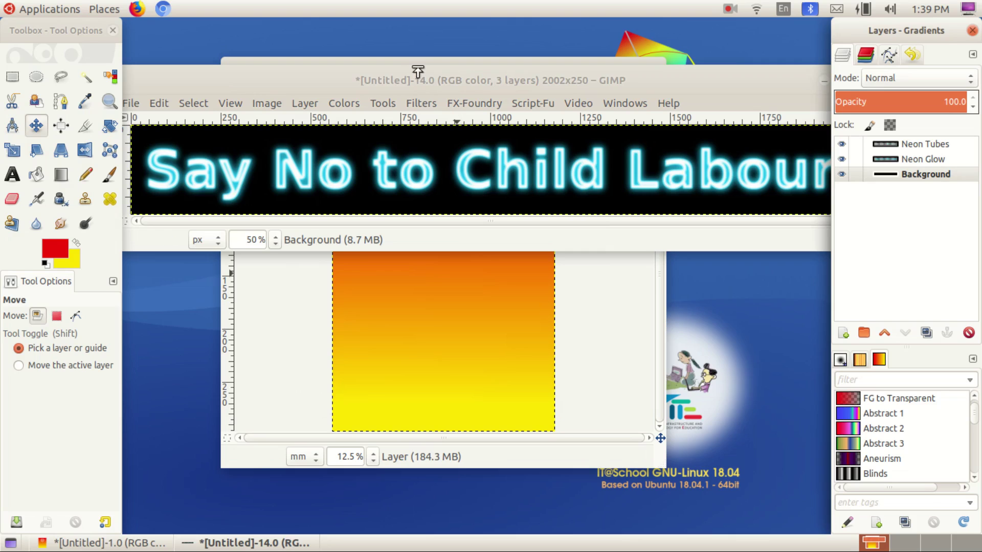
pyautogui.moveTo(396, 75)
pyautogui.mouseDown()
pyautogui.moveTo(443, 154)
pyautogui.moveTo(409, 131)
pyautogui.mouseUp()
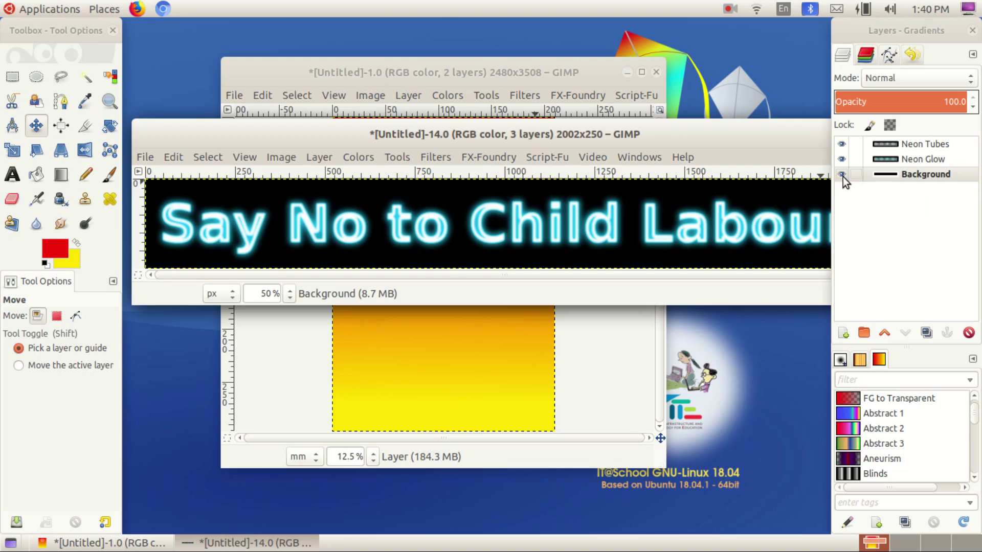
pyautogui.click(841, 175)
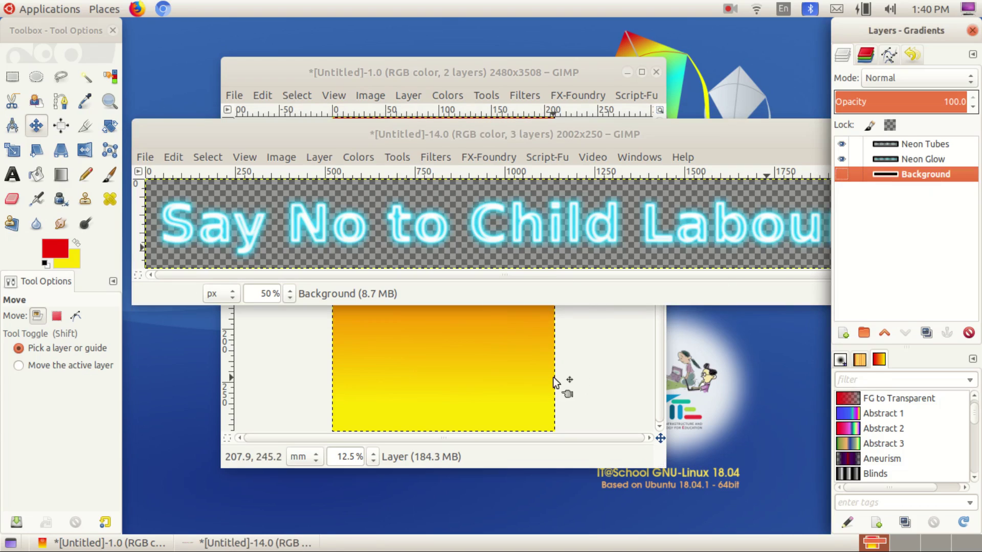
pyautogui.click(176, 156)
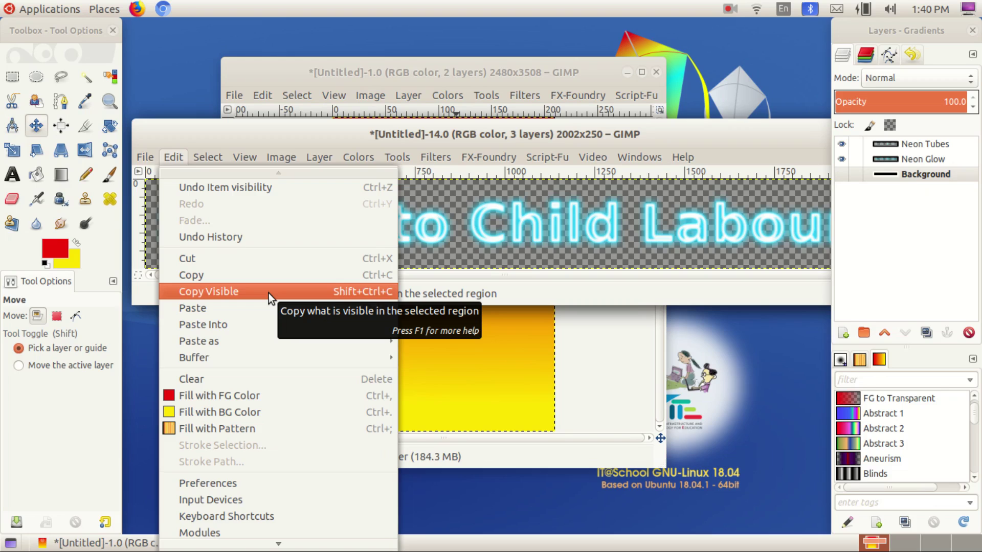
pyautogui.click(268, 292)
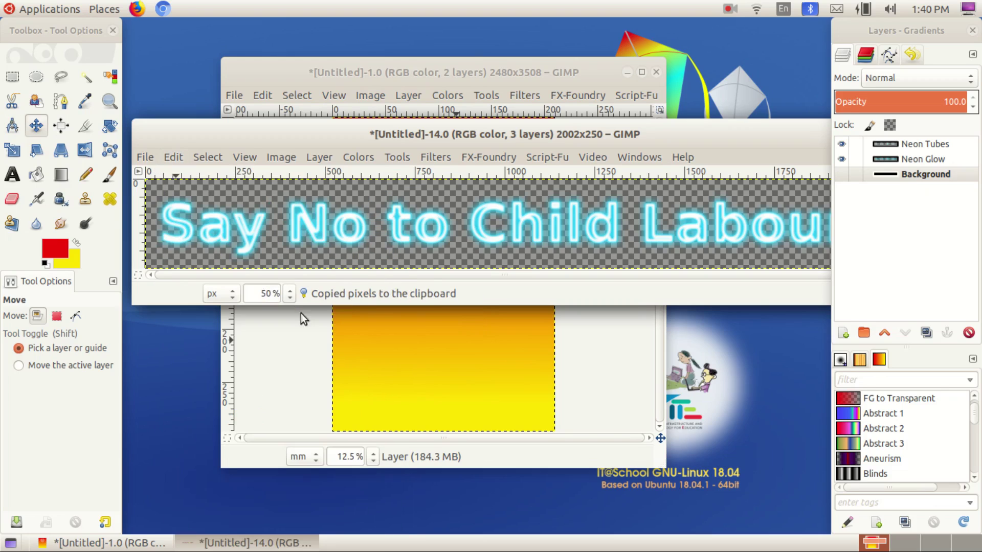
# - Add a new transparent layer to the poster
pyautogui.click(462, 70)
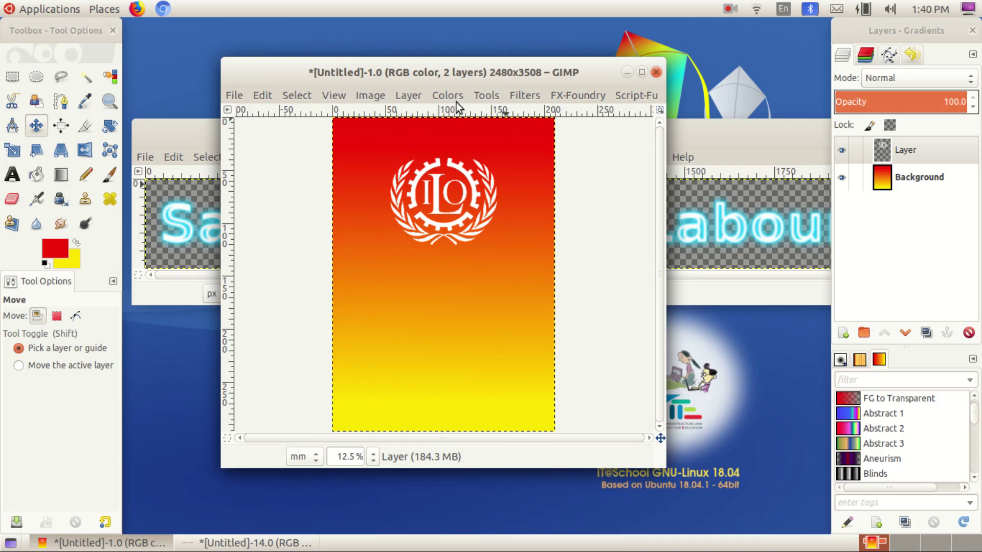
pyautogui.click(418, 97)
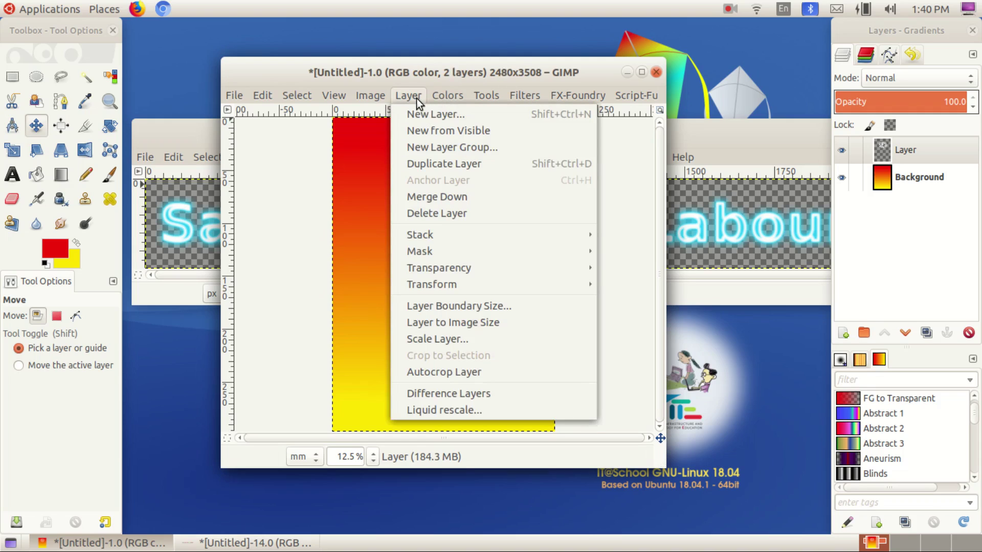
pyautogui.click(440, 117)
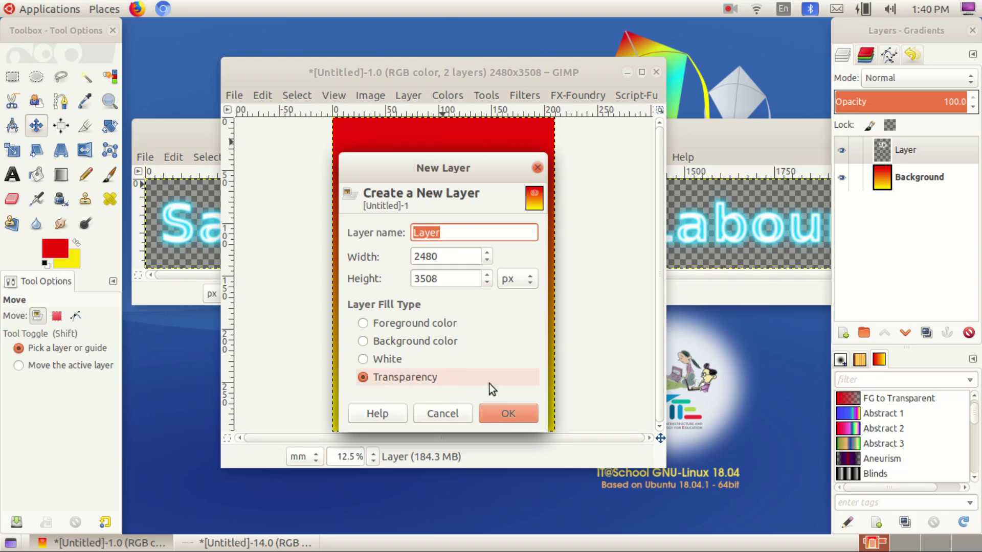
pyautogui.click(515, 415)
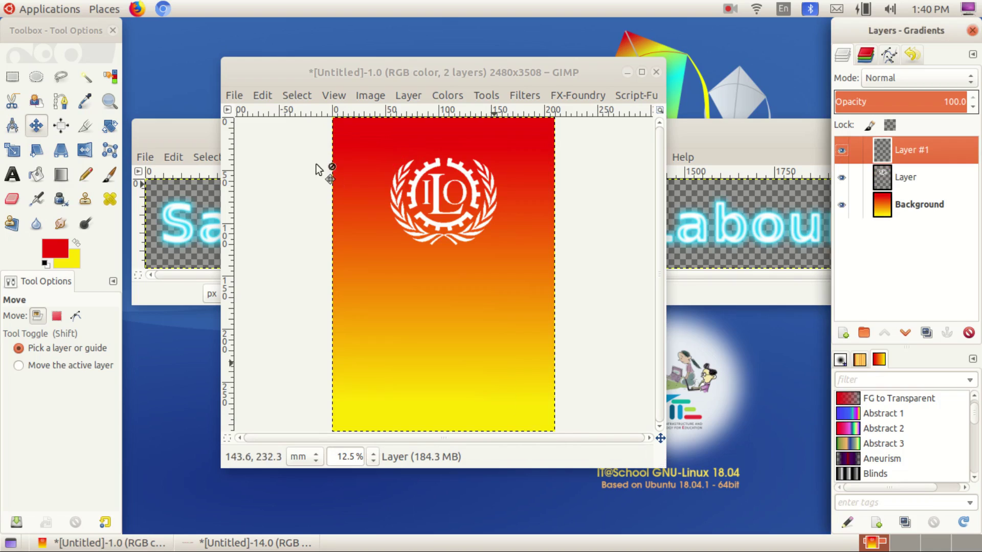
# - Paste the neon slogan below the ILO logo and scale it to about 207 × 26 mm
pyautogui.click(267, 94)
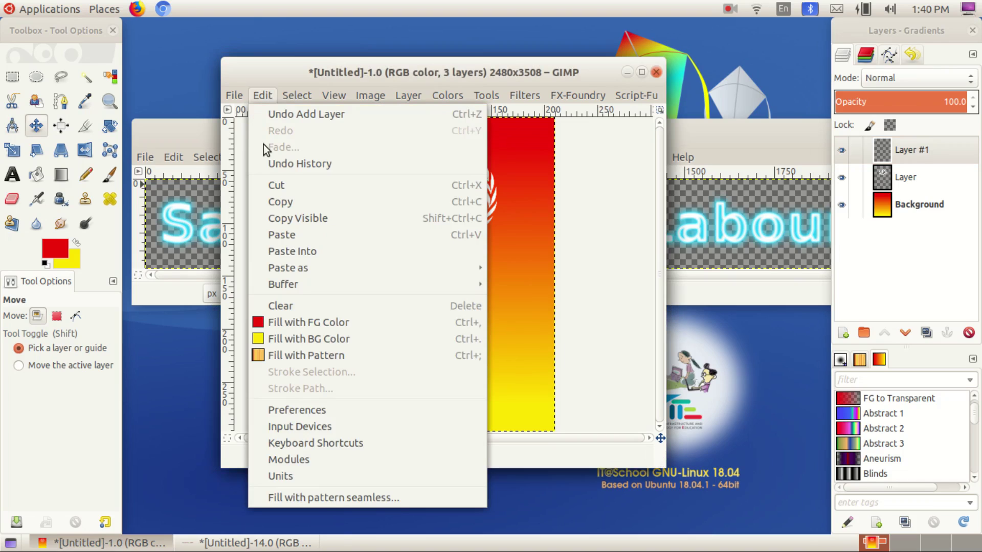
pyautogui.click(299, 235)
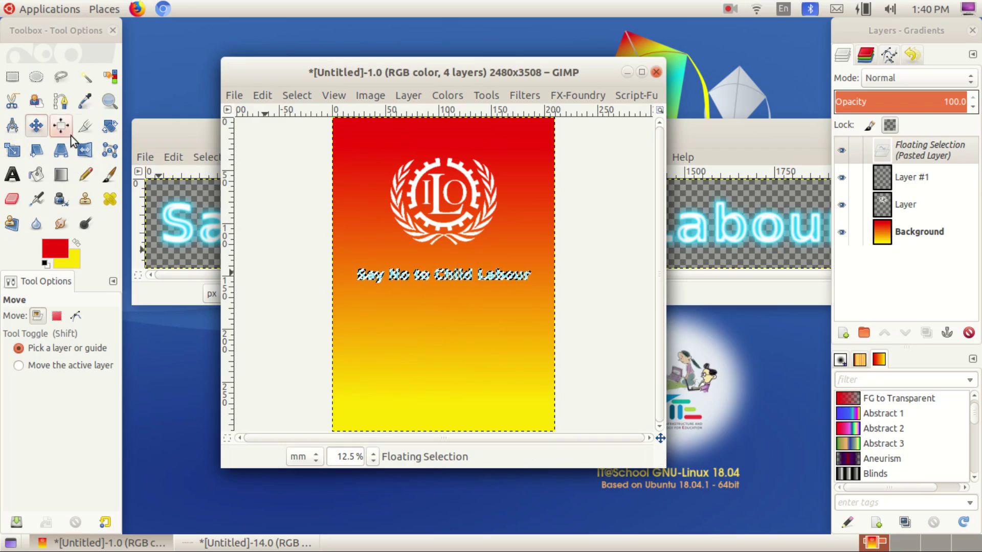
pyautogui.click(13, 152)
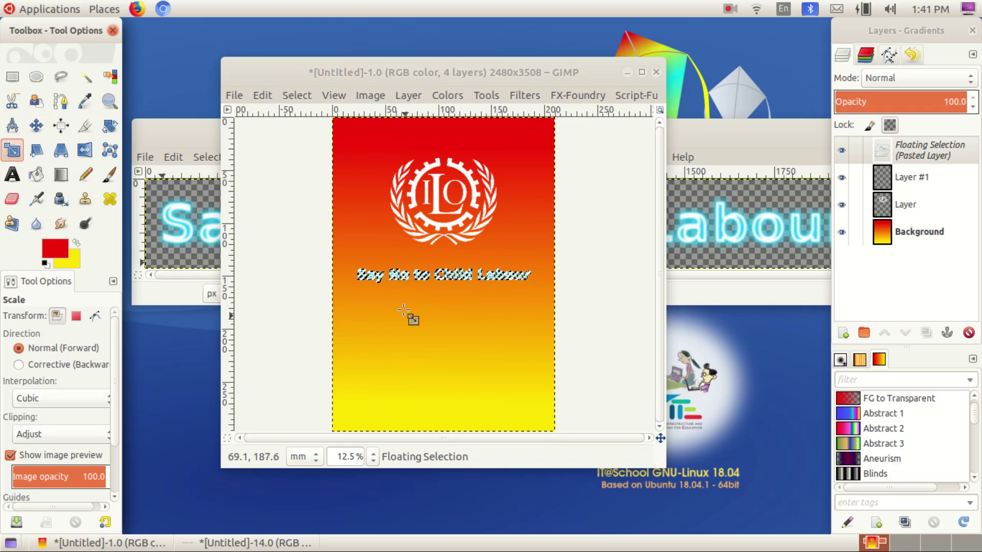
pyautogui.click(364, 278)
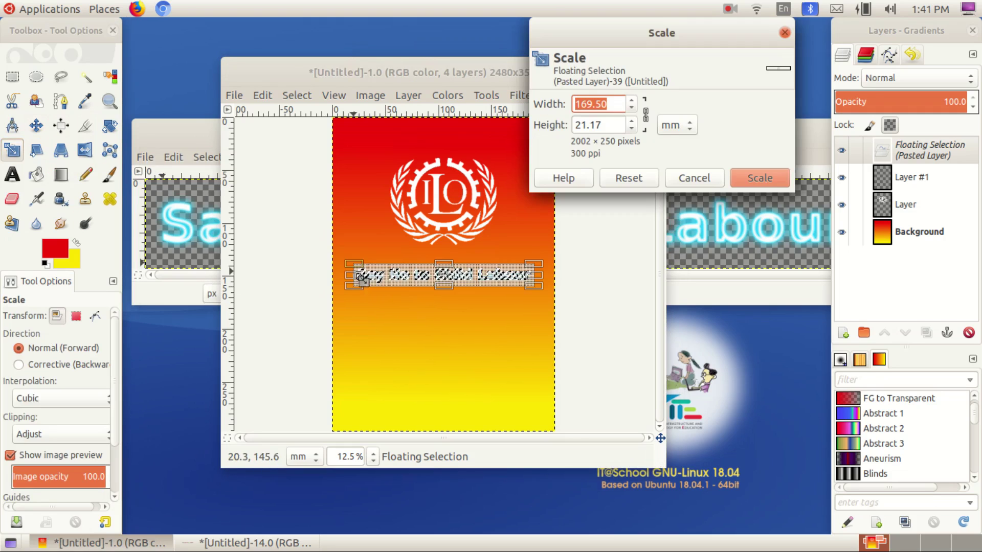
pyautogui.moveTo(361, 278)
pyautogui.mouseDown()
pyautogui.moveTo(358, 267)
pyautogui.moveTo(339, 264)
pyautogui.mouseUp()
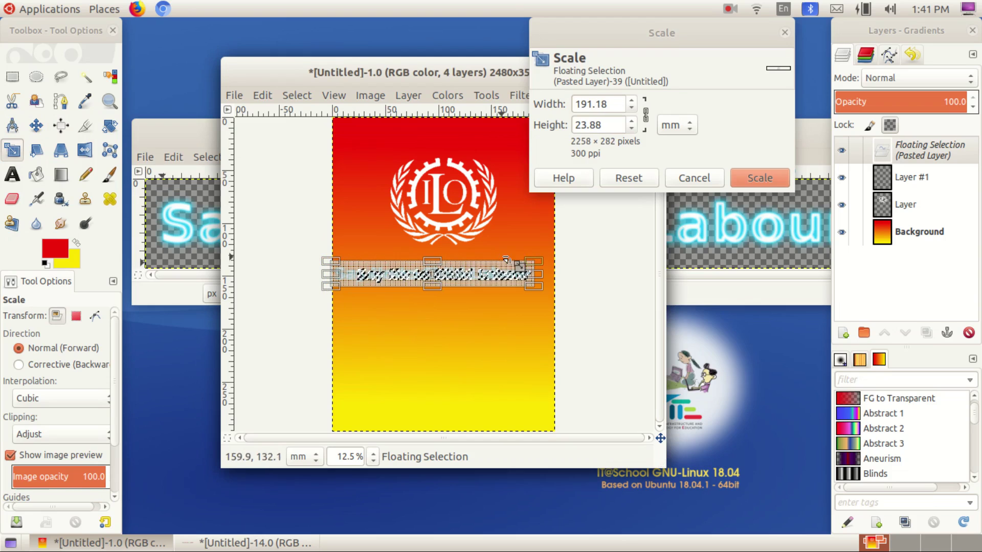
pyautogui.moveTo(527, 262); pyautogui.dragTo(544, 259)
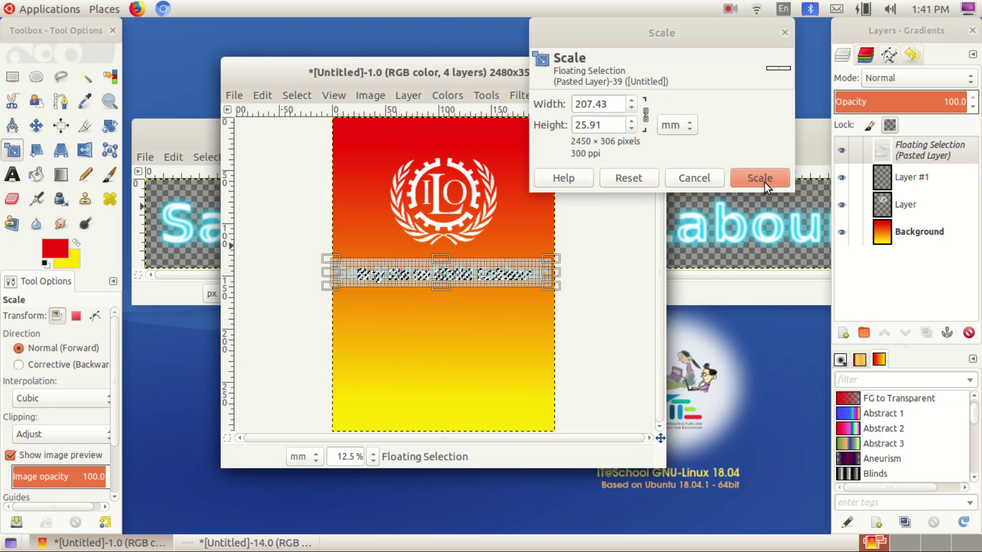
pyautogui.click(759, 178)
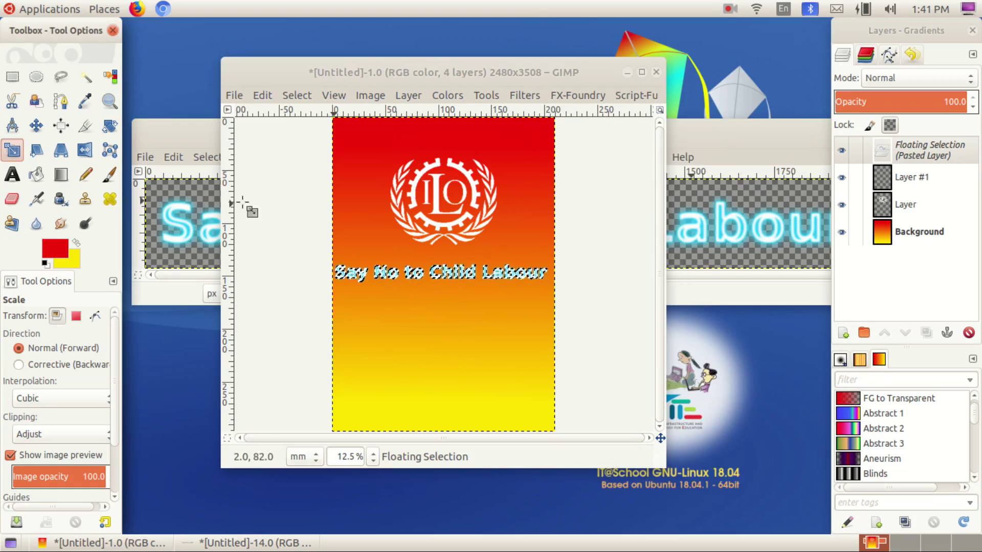
# - Undo the anchor, move the neon slogan to the poster's top above the ILO logo, and re-anchor it
pyautogui.click(36, 125)
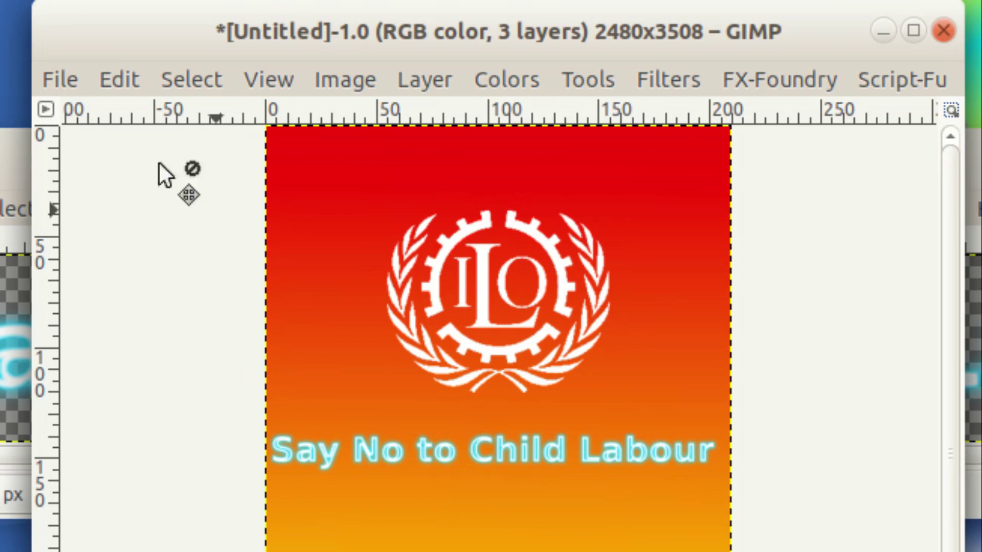
pyautogui.click(118, 76)
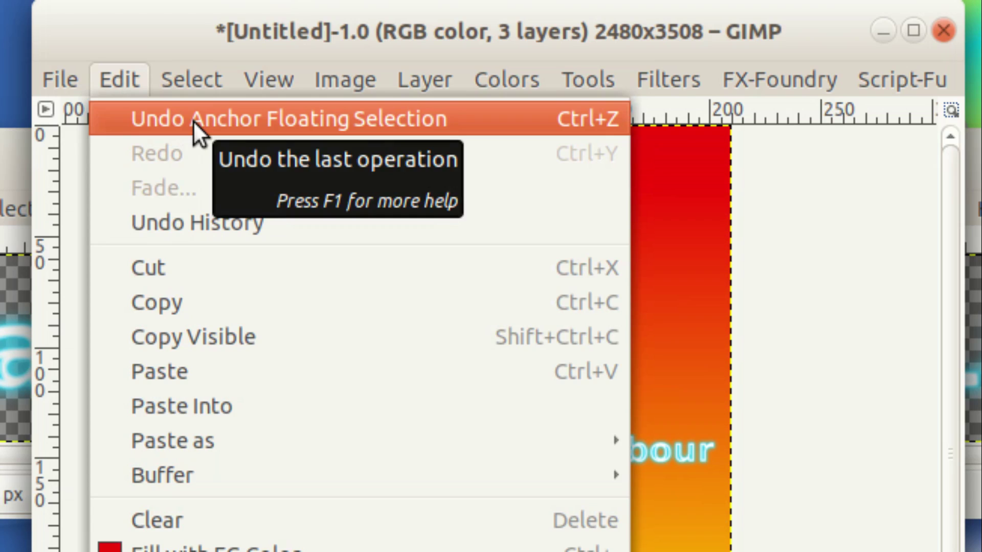
pyautogui.click(192, 121)
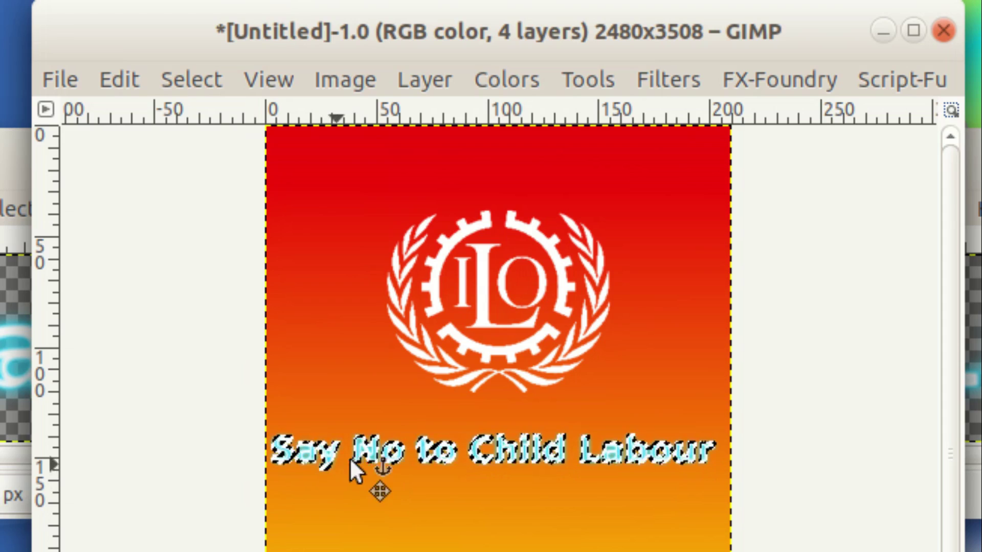
pyautogui.moveTo(364, 440)
pyautogui.mouseDown()
pyautogui.moveTo(388, 172)
pyautogui.moveTo(370, 161)
pyautogui.mouseUp()
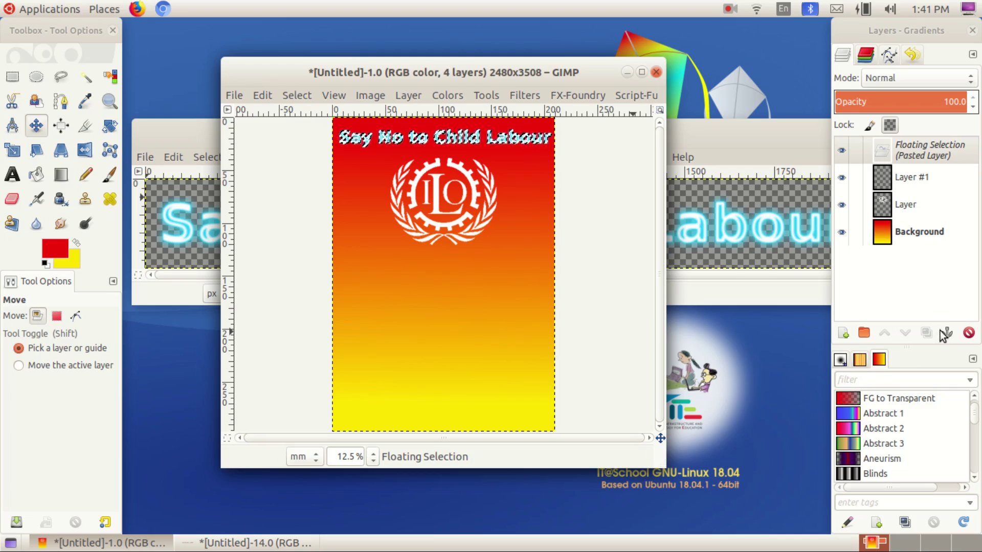
pyautogui.hotkey('ctrl', 'h')
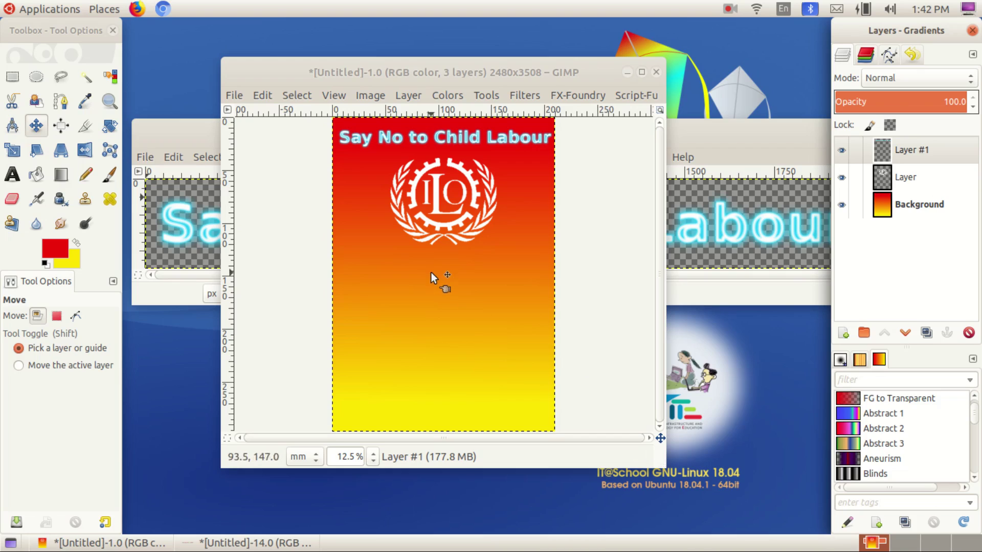
# - Open Image_1.png with the children's silhouettes after previewing the other images
pyautogui.click(229, 95)
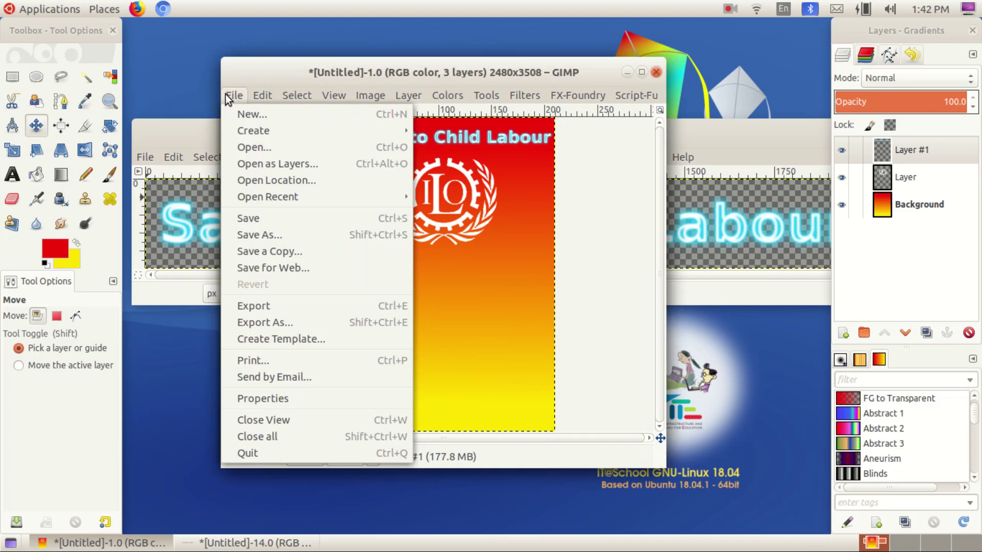
pyautogui.click(275, 144)
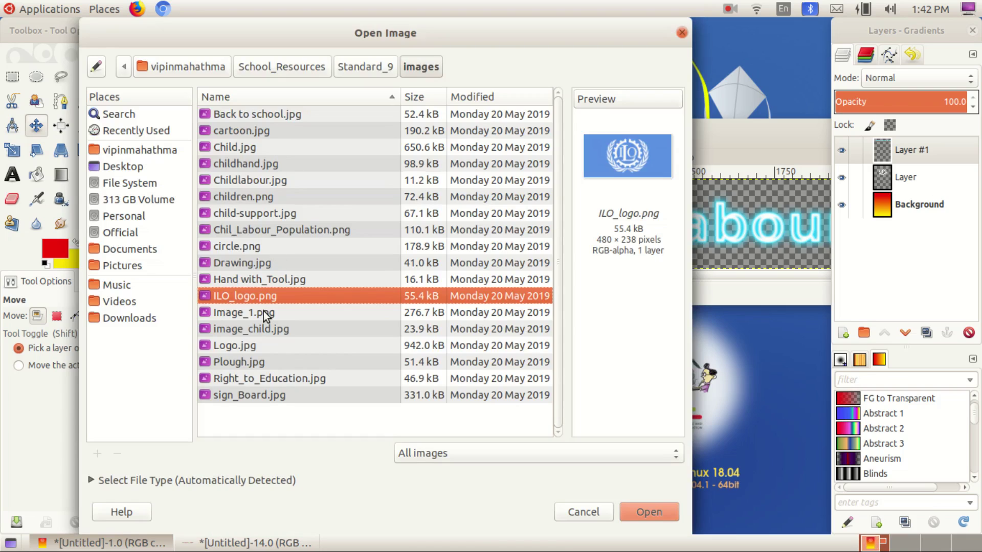
pyautogui.click(263, 312)
pyautogui.click(256, 331)
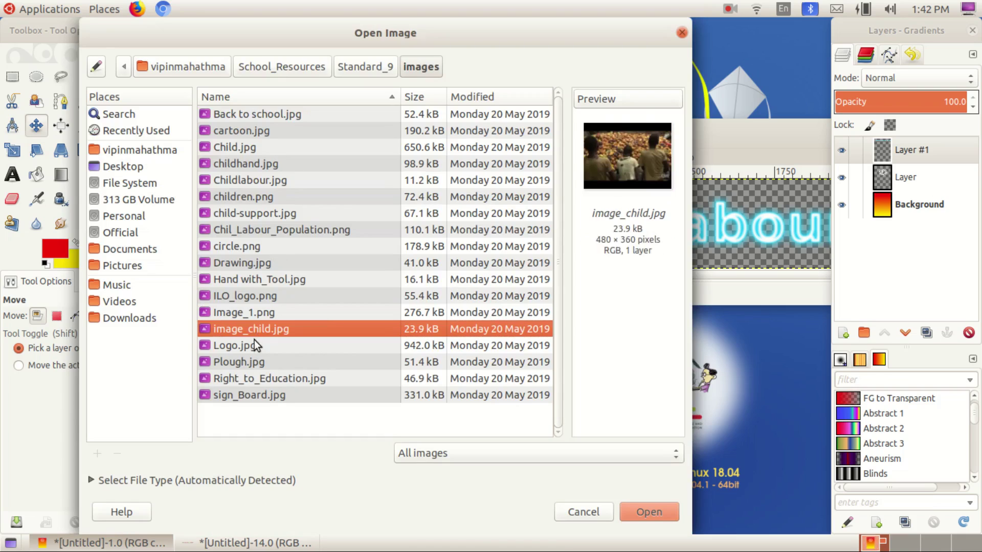
pyautogui.click(266, 362)
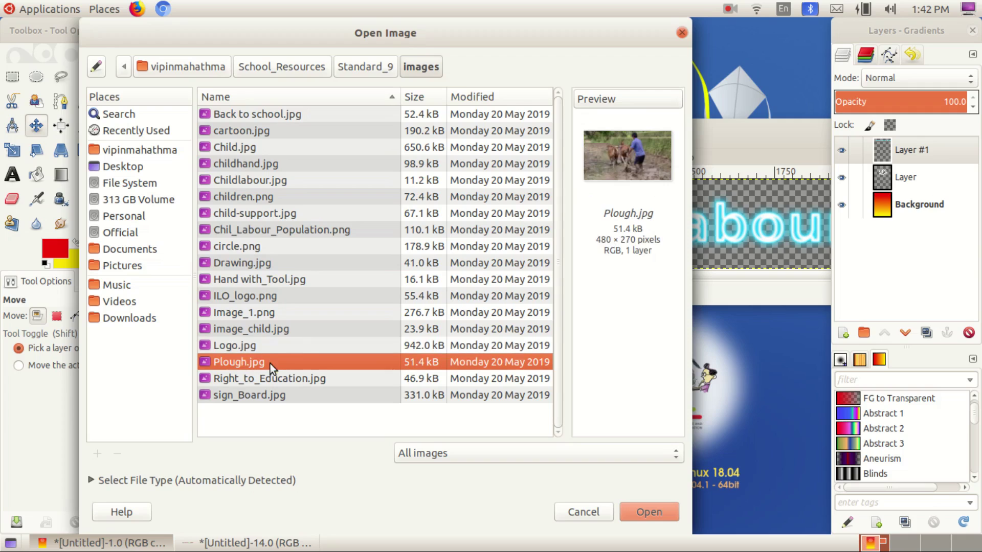
pyautogui.click(269, 378)
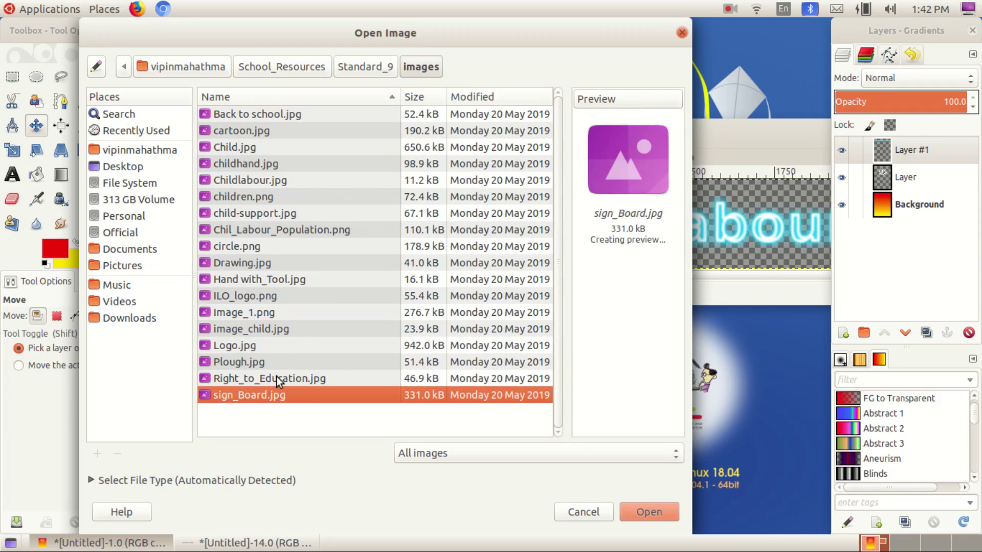
pyautogui.click(272, 335)
pyautogui.click(271, 313)
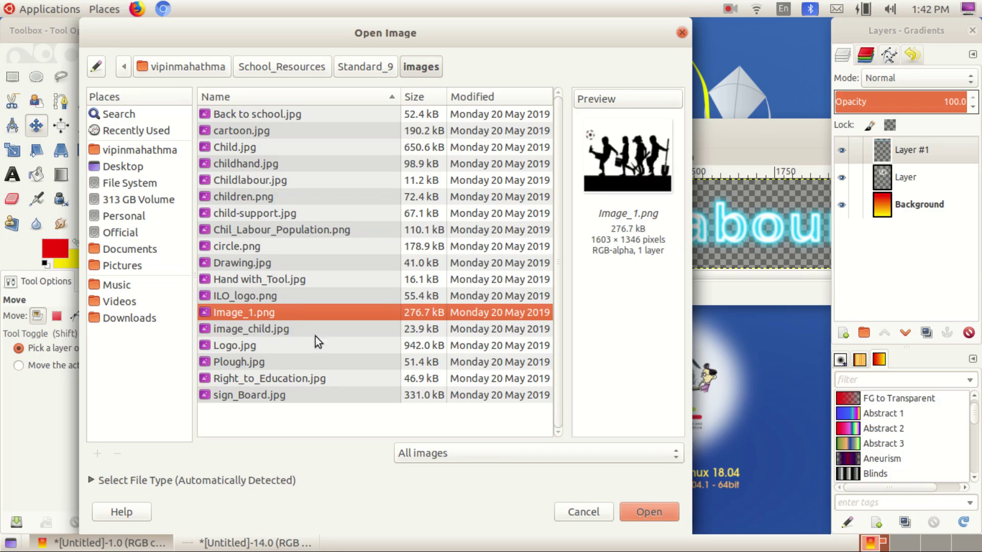
pyautogui.click(642, 511)
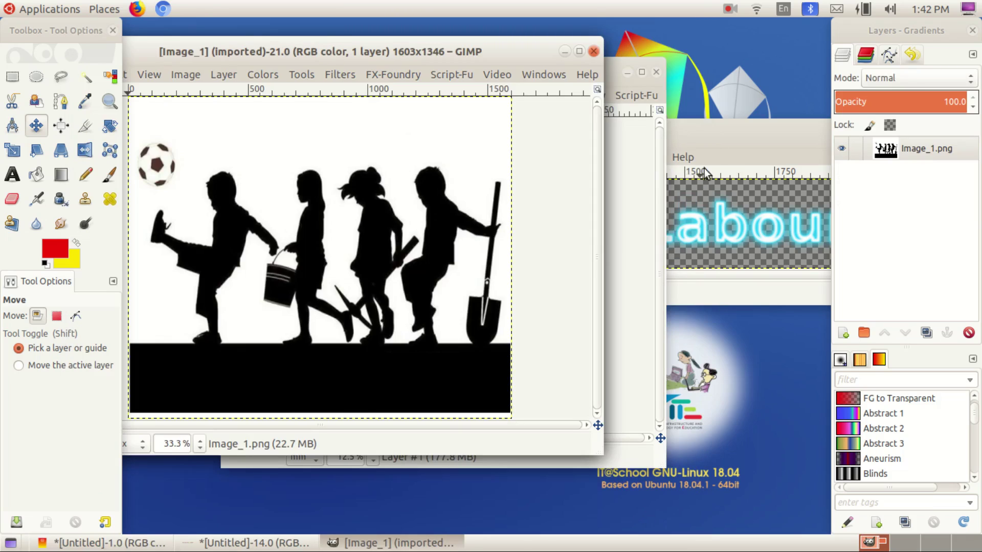
# - Close the neon text image without saving its changes
pyautogui.click(725, 125)
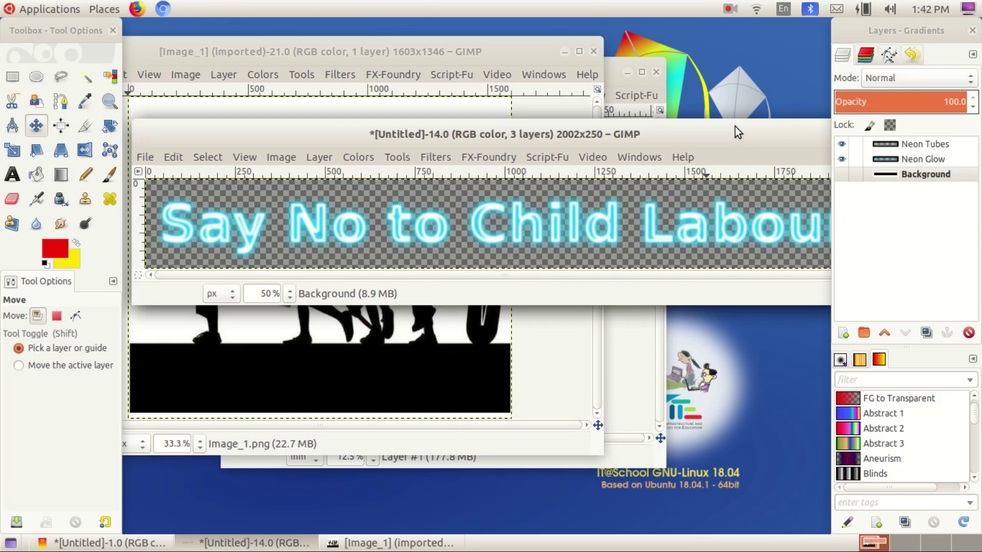
pyautogui.moveTo(734, 127); pyautogui.dragTo(685, 119)
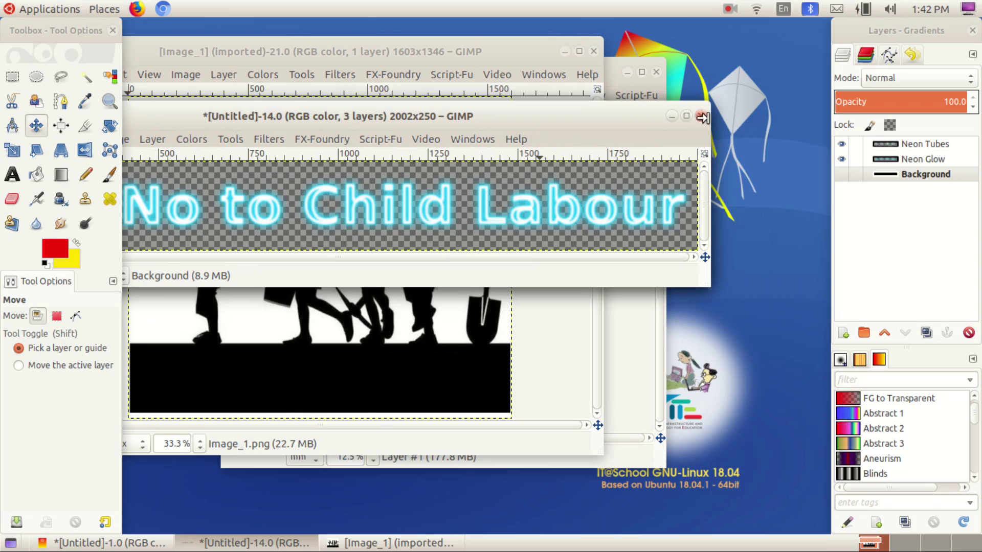
pyautogui.hotkey('ctrl', 'w')
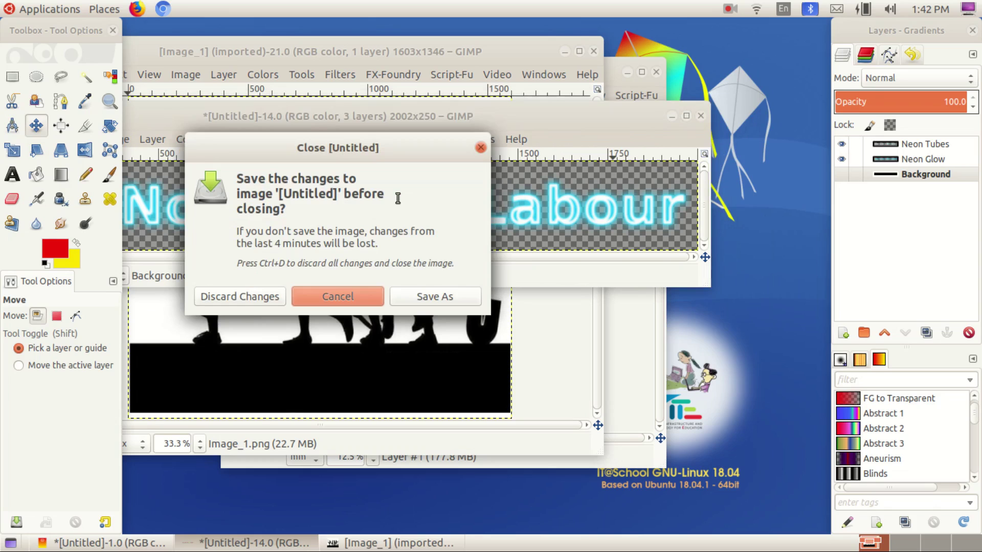
pyautogui.click(241, 297)
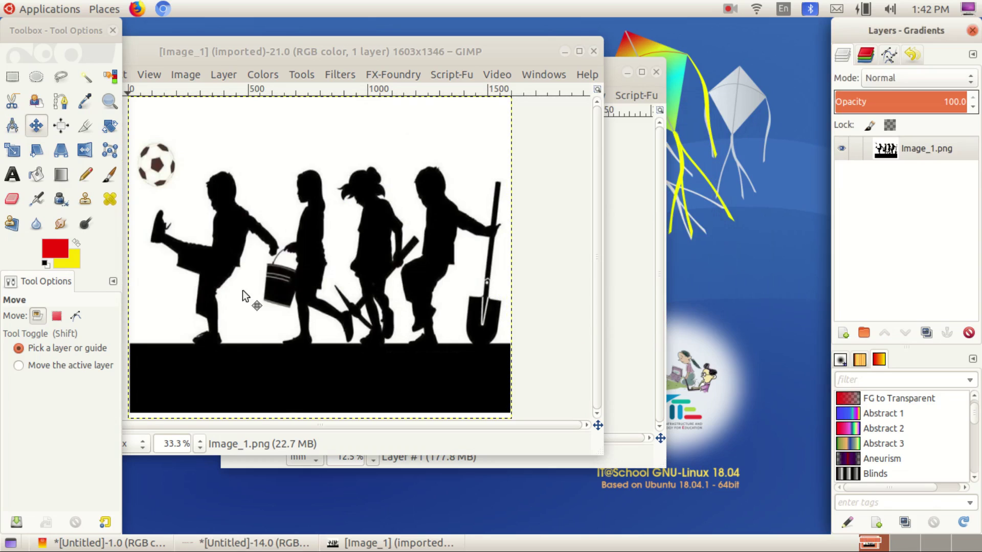
pyautogui.moveTo(320, 50)
pyautogui.mouseDown()
pyautogui.moveTo(458, 186)
pyautogui.moveTo(473, 93)
pyautogui.mouseUp()
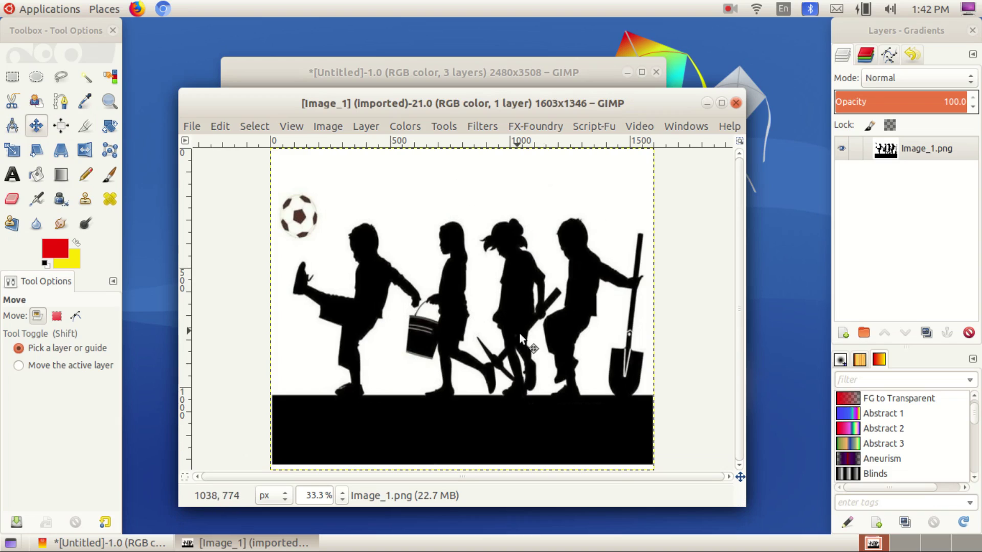
# - Select the black silhouettes and ground in Image_1.png by colour and copy them
pyautogui.click(108, 79)
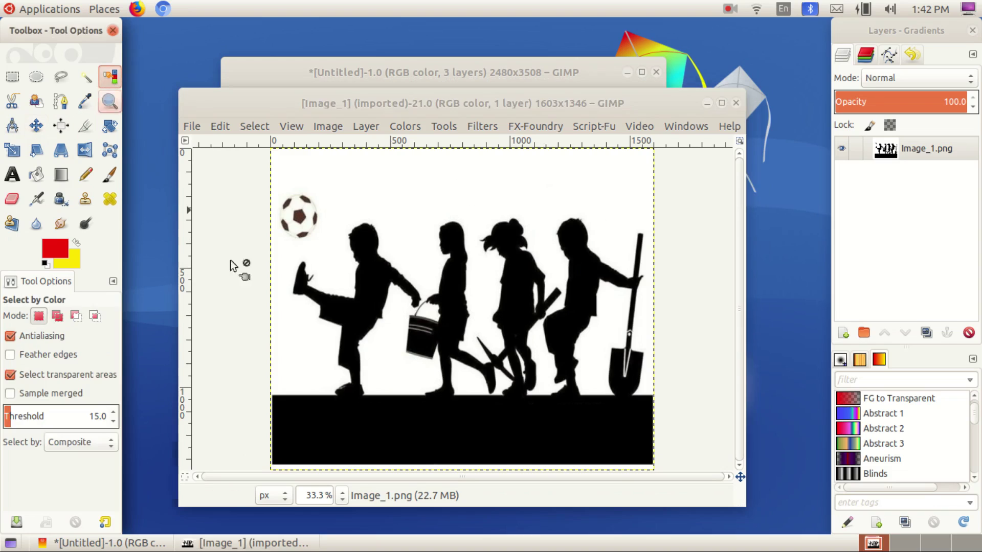
pyautogui.click(386, 431)
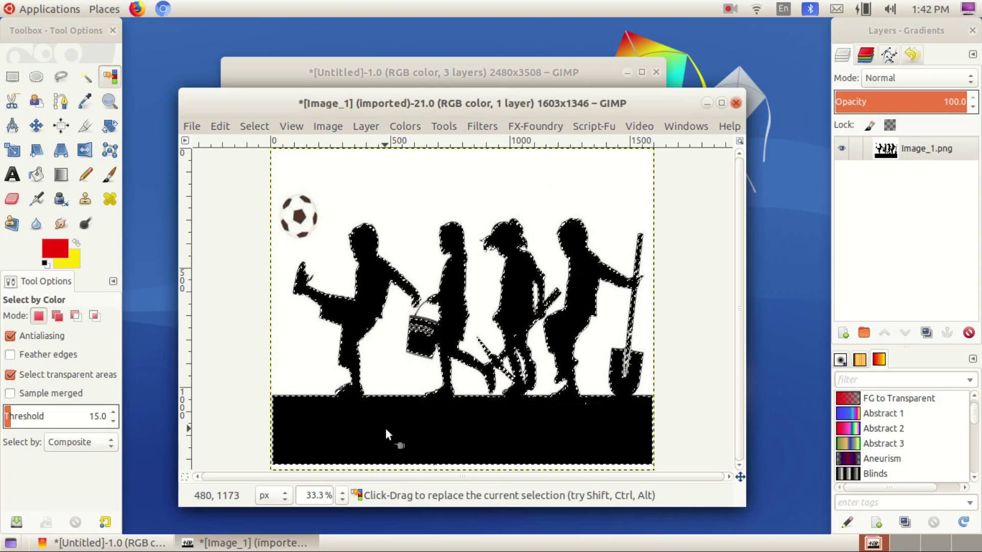
pyautogui.click(221, 126)
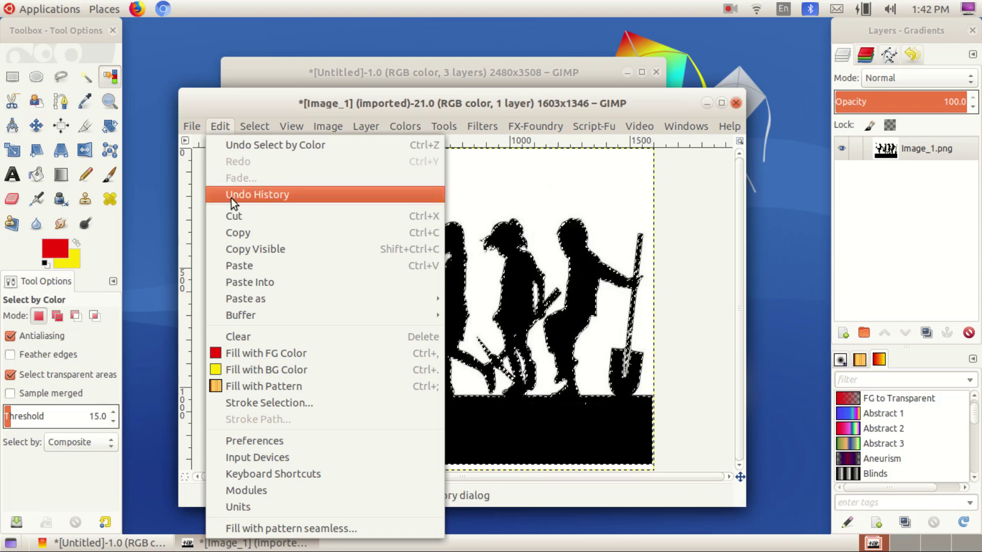
pyautogui.click(249, 236)
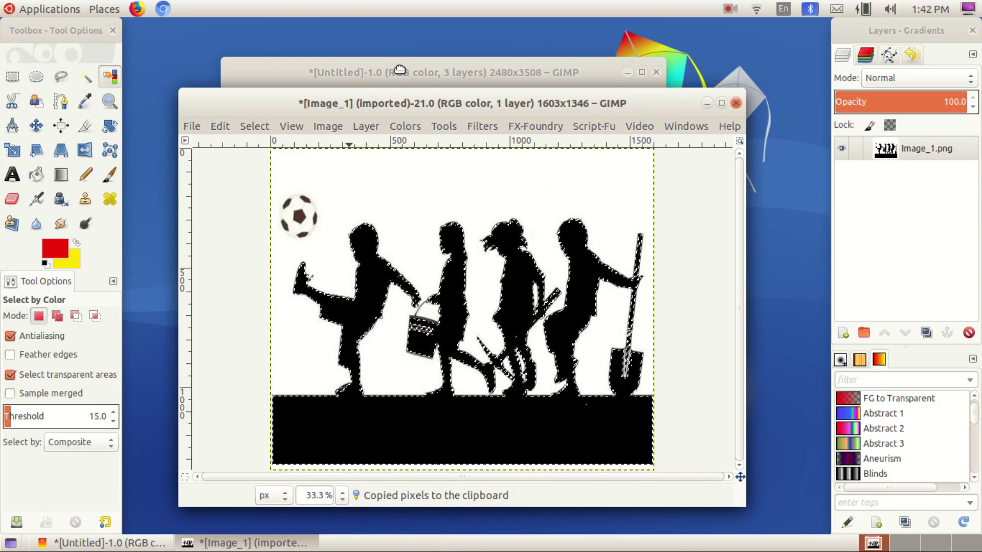
pyautogui.click(402, 73)
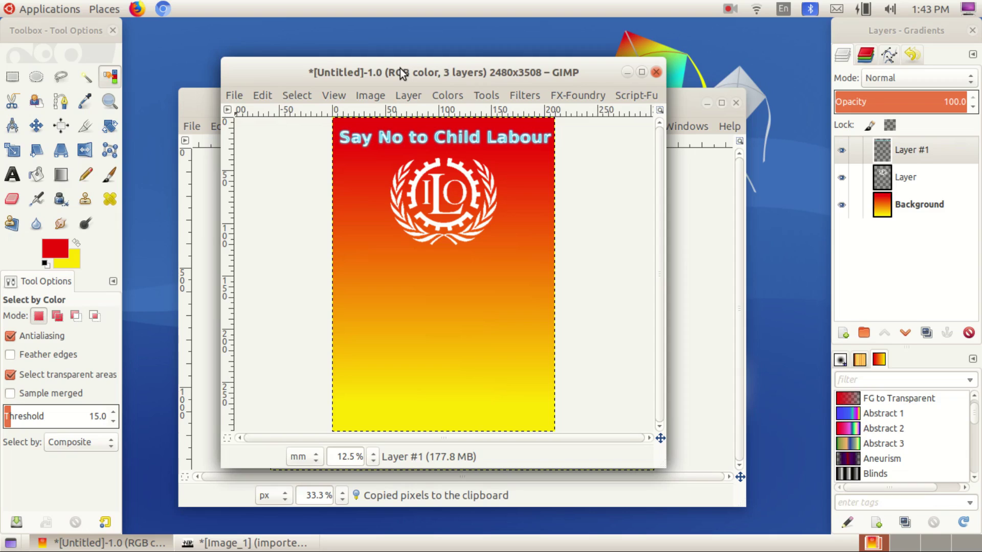
# - Create a transparent layer named 'Children' on the poster and paste the copied silhouettes
pyautogui.click(408, 98)
pyautogui.click(417, 112)
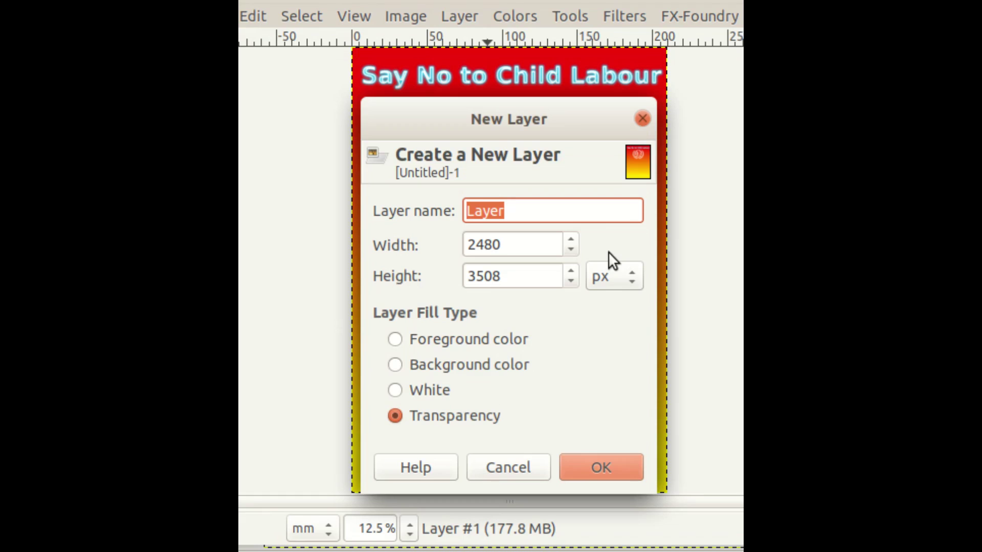
pyautogui.write('Children')
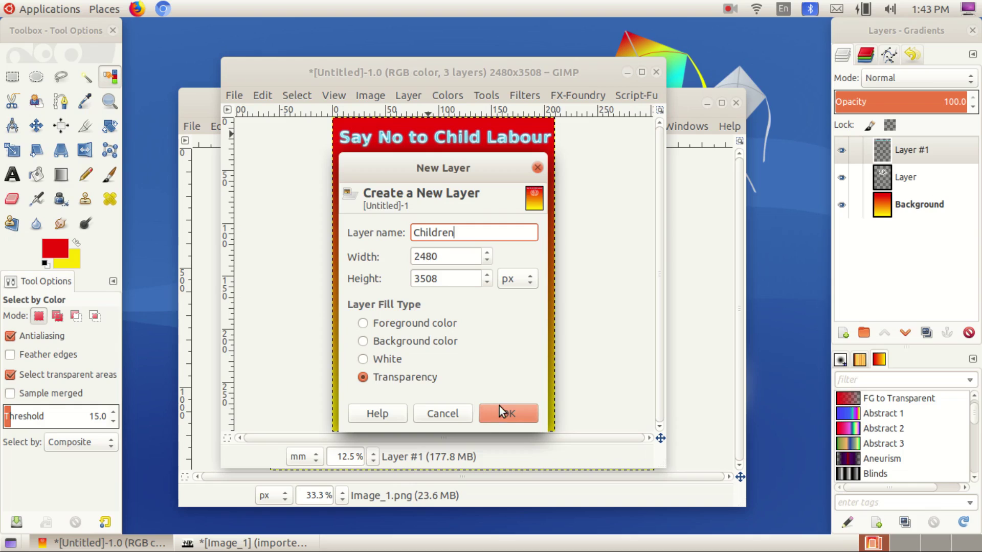
pyautogui.click(499, 412)
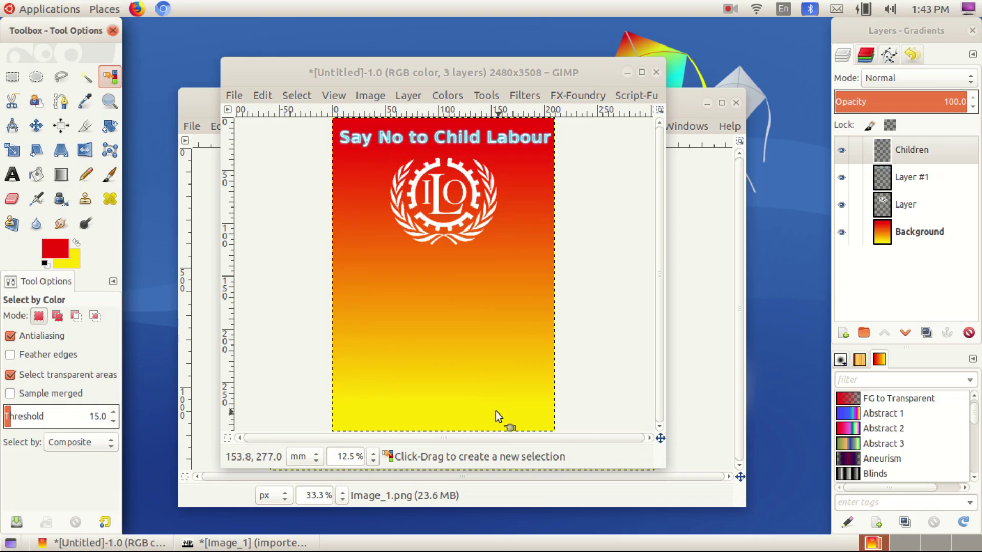
pyautogui.click(262, 96)
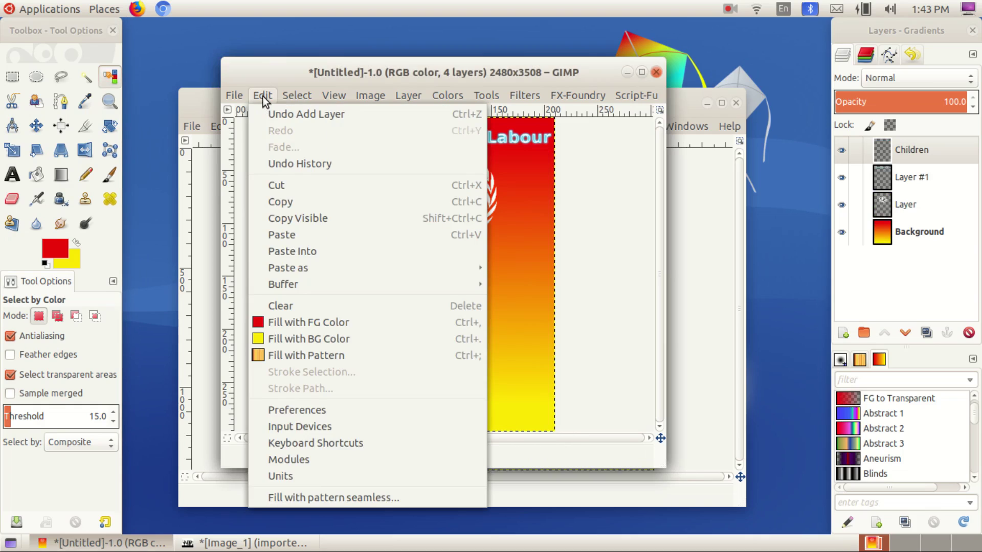
pyautogui.click(295, 237)
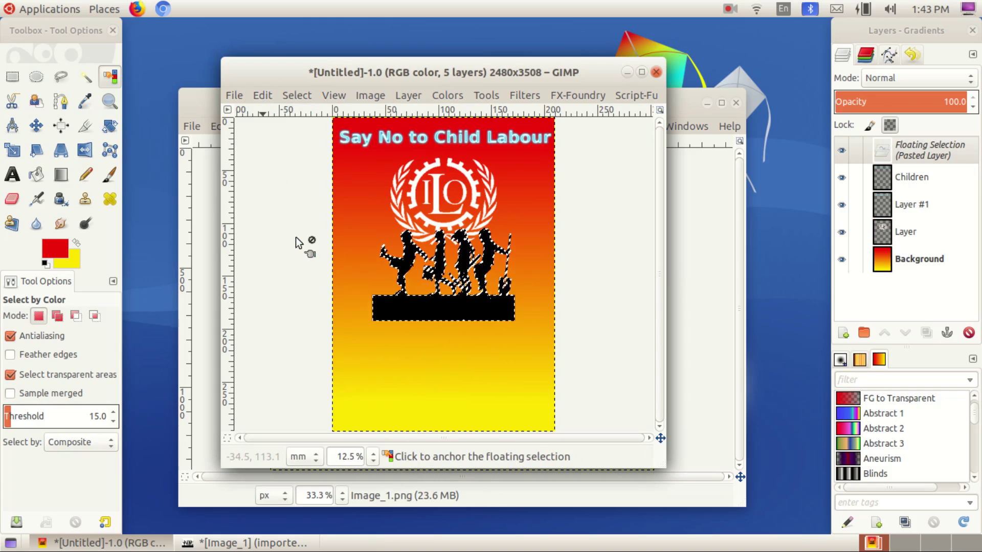
# - Drag the pasted silhouettes down against the poster's bottom edge
pyautogui.click(35, 129)
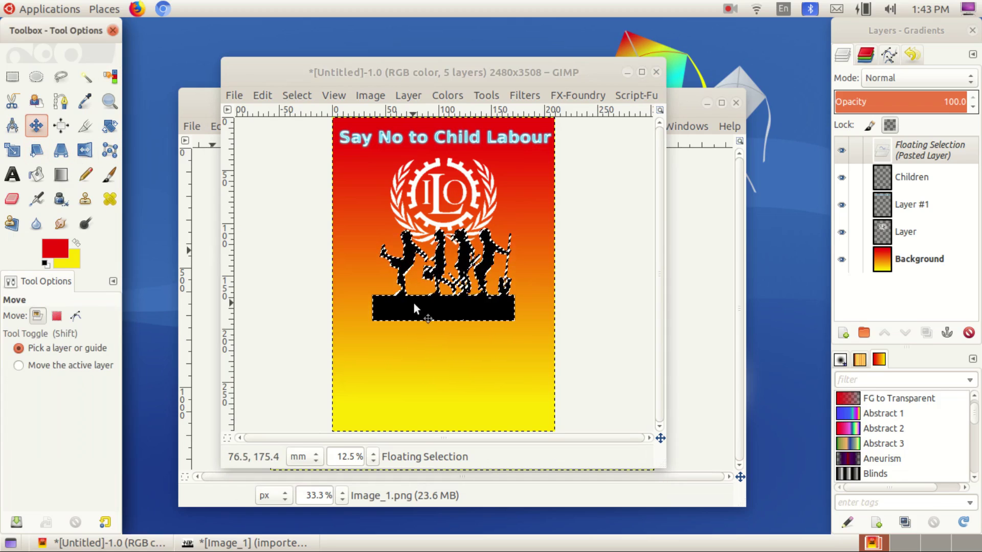
pyautogui.moveTo(413, 302)
pyautogui.mouseDown()
pyautogui.moveTo(464, 410)
pyautogui.moveTo(457, 422)
pyautogui.mouseUp()
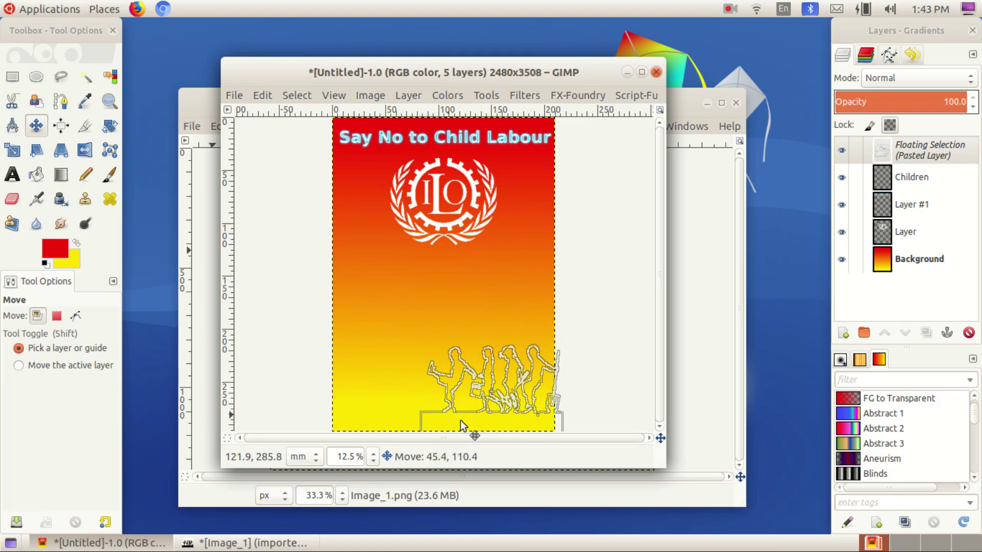
pyautogui.moveTo(457, 421); pyautogui.dragTo(456, 425)
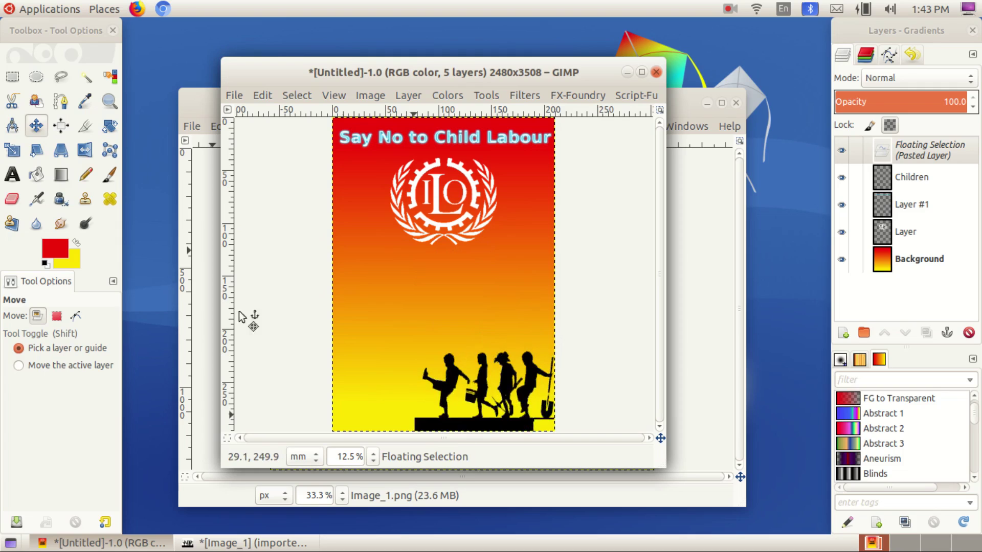
# - Scale the silhouettes to 216.15 × 139.78 mm across the poster bottom and anchor them
pyautogui.click(13, 150)
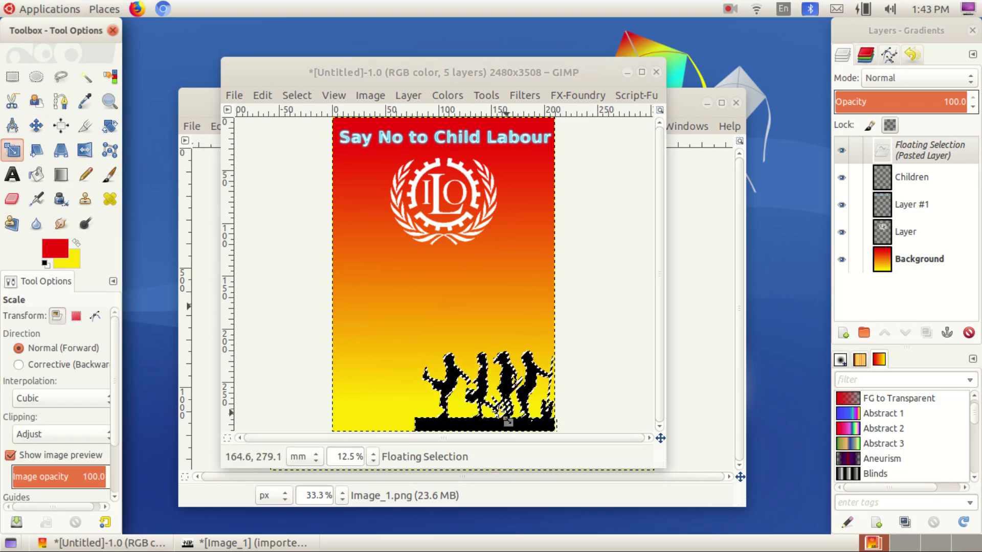
pyautogui.click(464, 387)
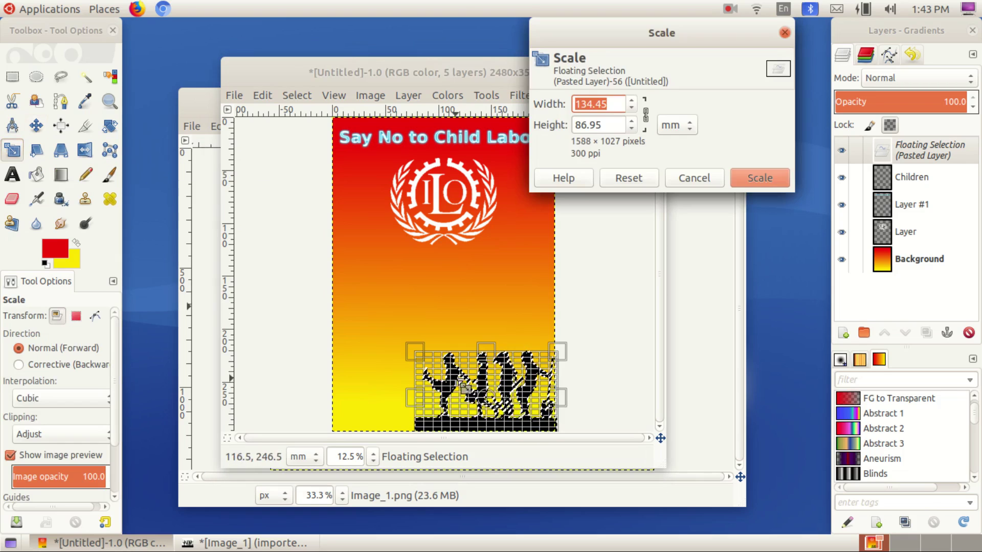
pyautogui.moveTo(408, 348); pyautogui.dragTo(309, 291)
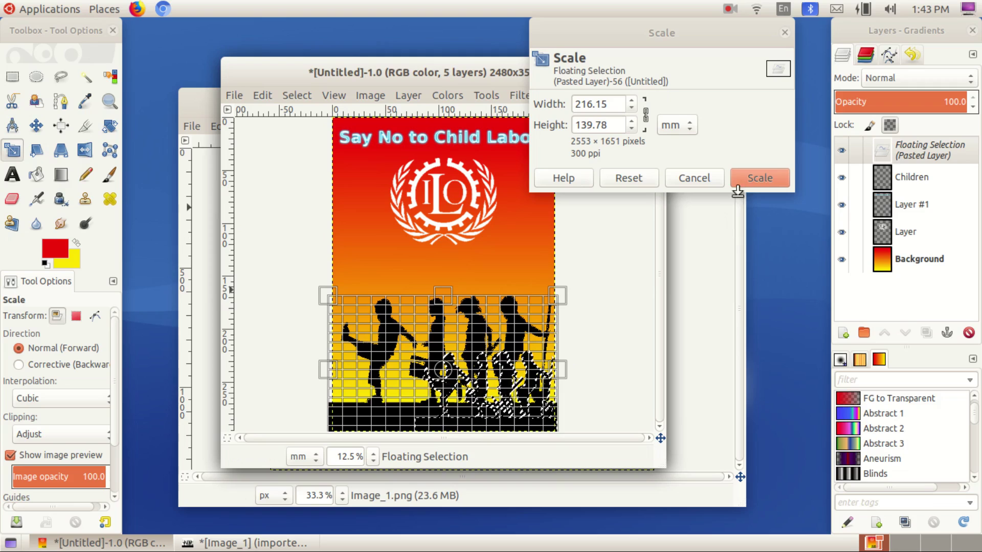
pyautogui.click(766, 179)
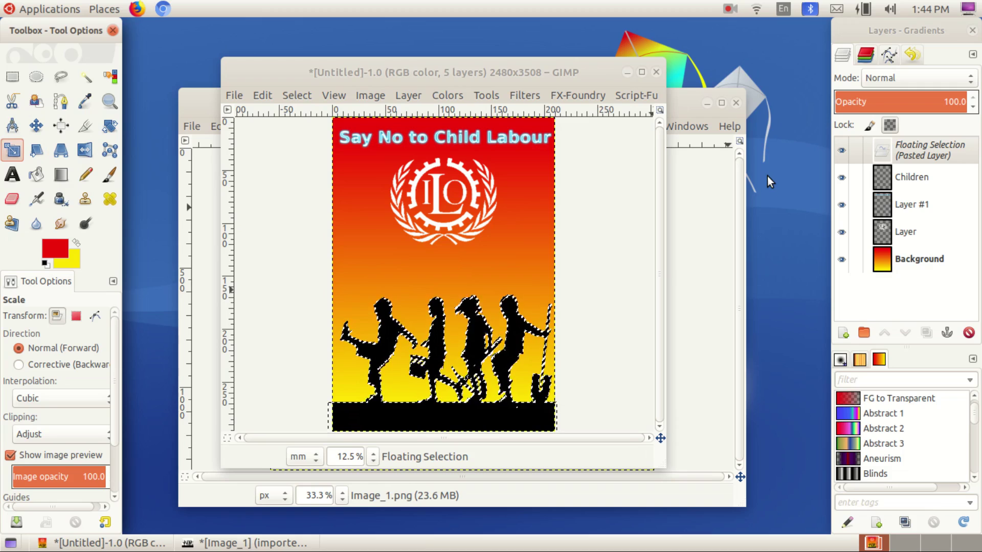
pyautogui.click(947, 332)
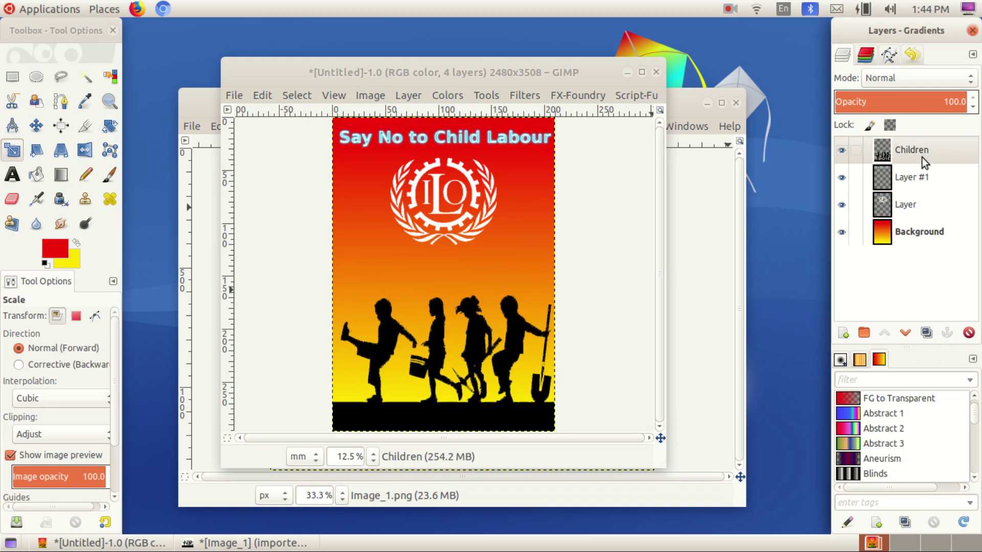
pyautogui.click(928, 177)
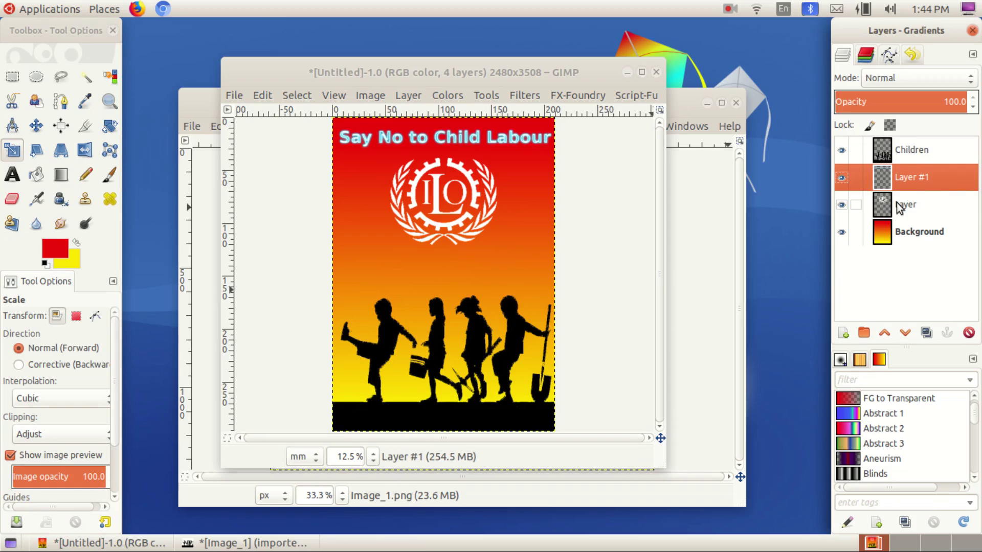
# - Rename the ILO emblem layer to 'ILO_logo'
pyautogui.click(920, 205)
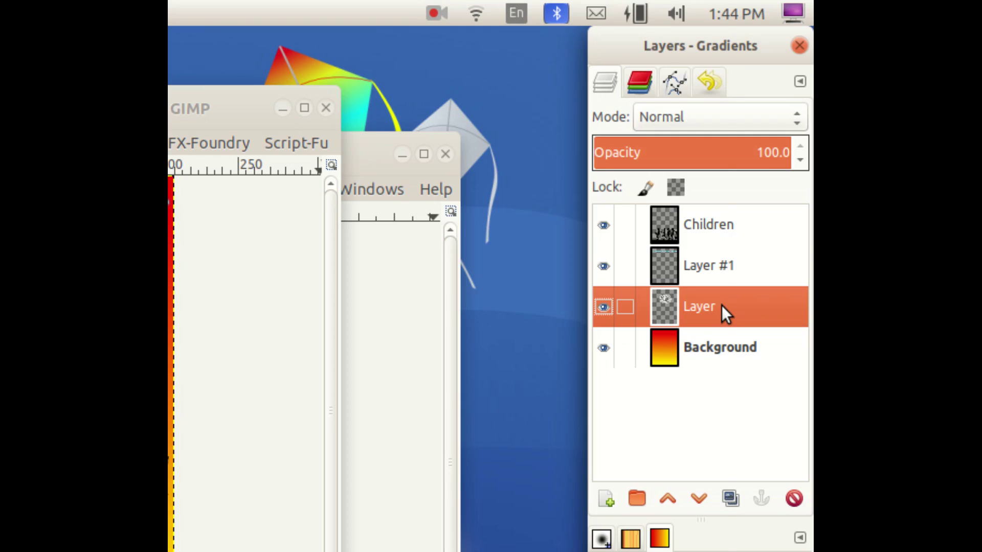
pyautogui.rightClick(722, 305)
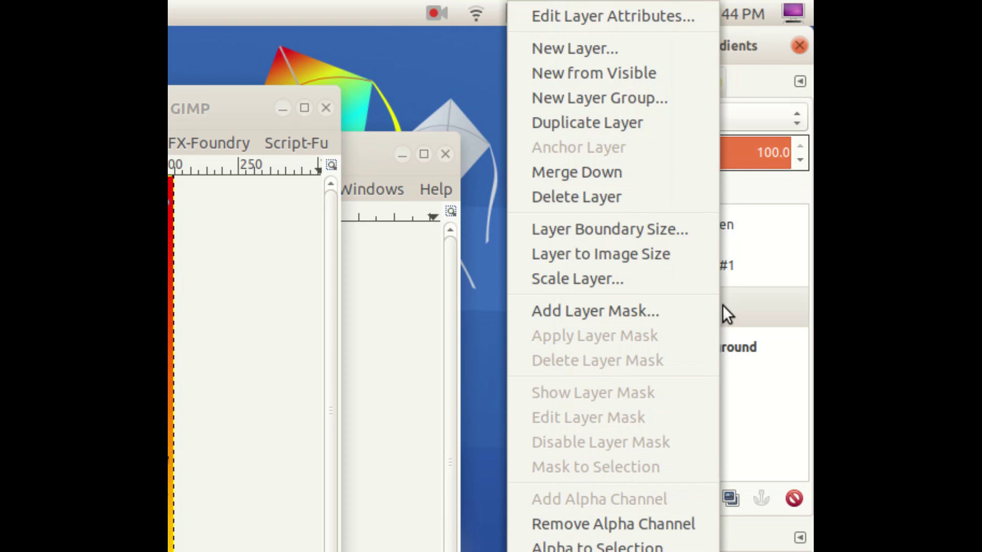
pyautogui.click(728, 305)
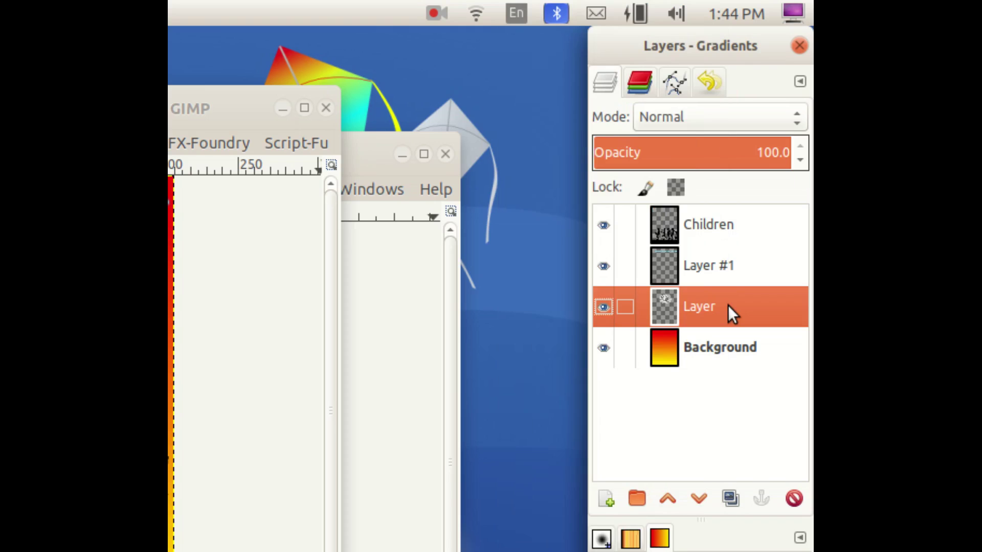
pyautogui.rightClick(728, 305)
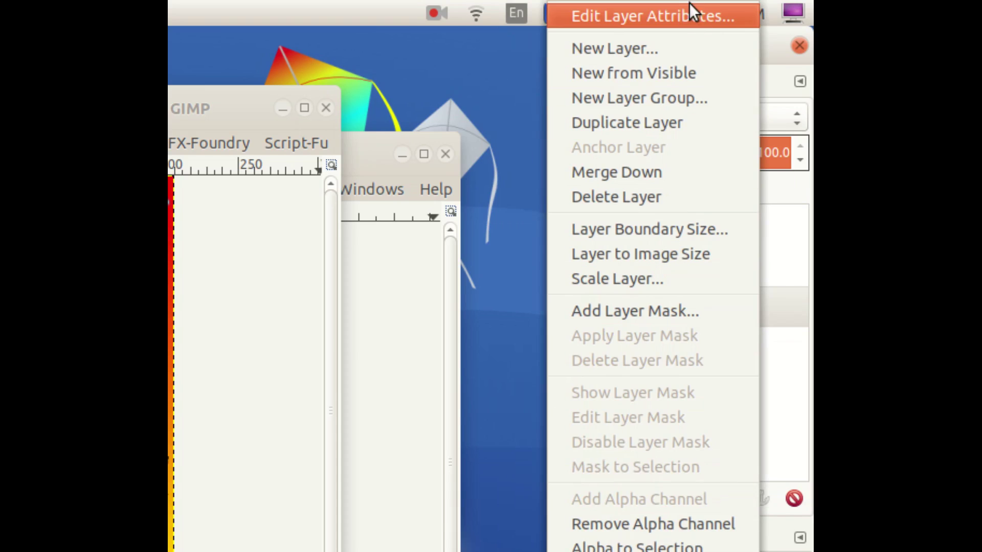
pyautogui.click(729, 15)
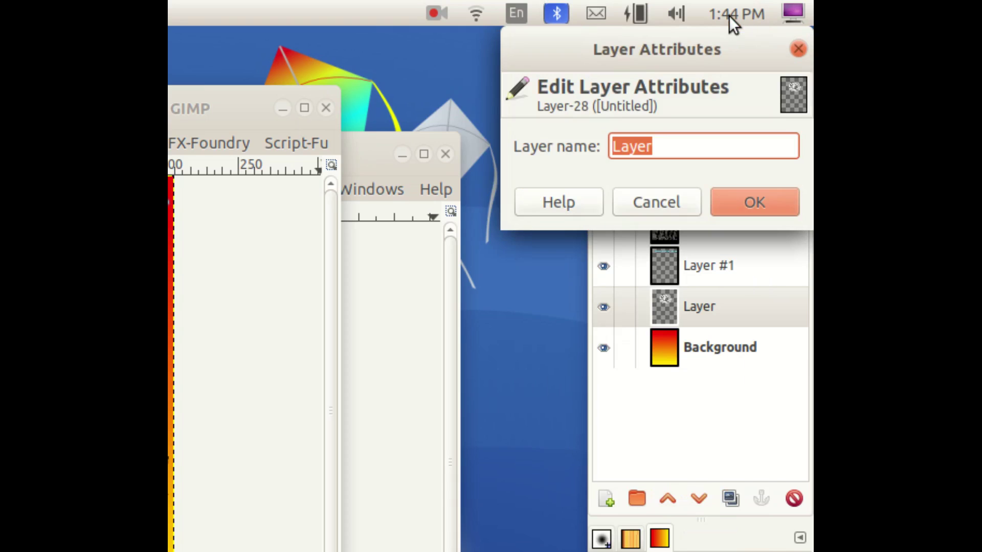
pyautogui.click(682, 147)
pyautogui.moveTo(683, 148); pyautogui.dragTo(611, 147)
pyautogui.write('ILO_')
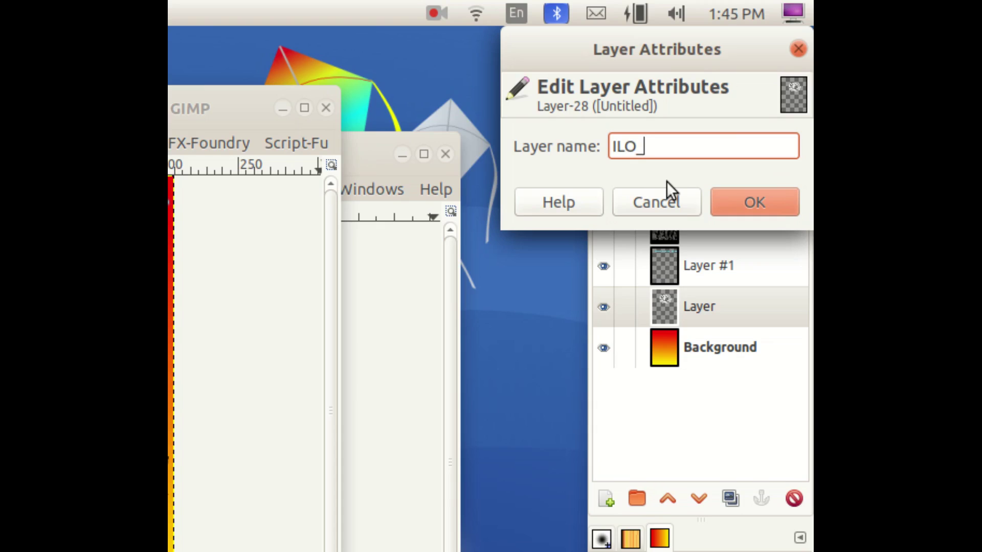
pyautogui.write(' log')
pyautogui.write('o')
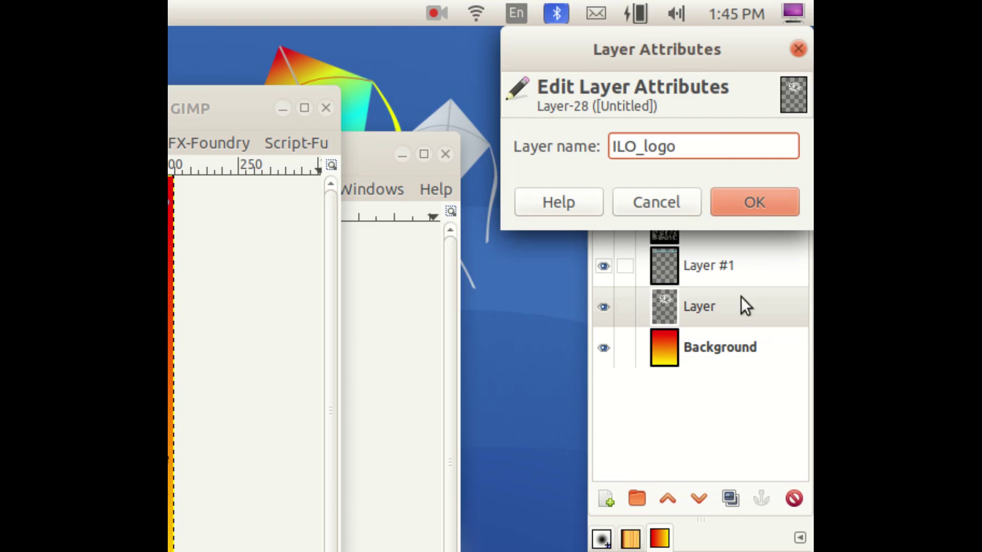
pyautogui.click(753, 202)
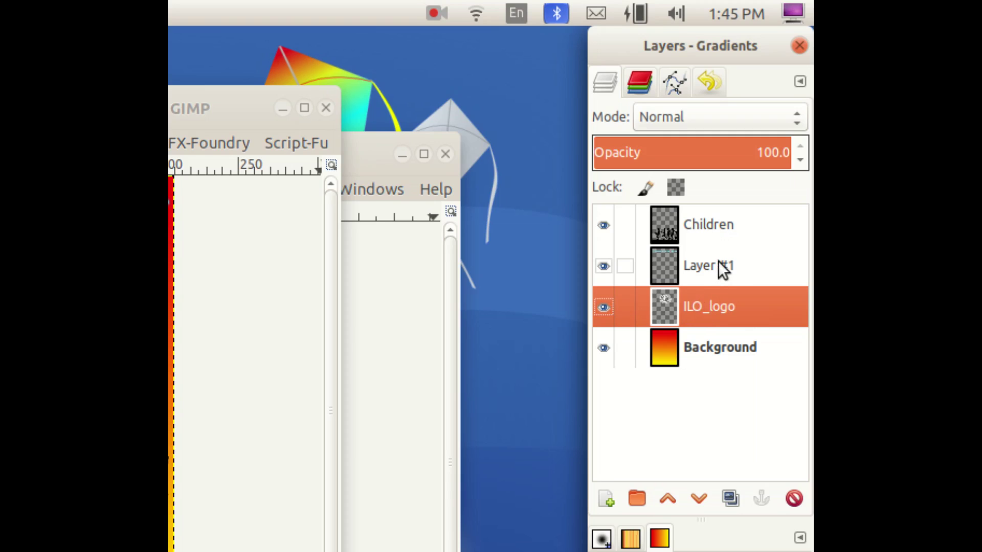
# - Rename Layer #1 to 'logo'
pyautogui.click(760, 264)
pyautogui.rightClick(759, 263)
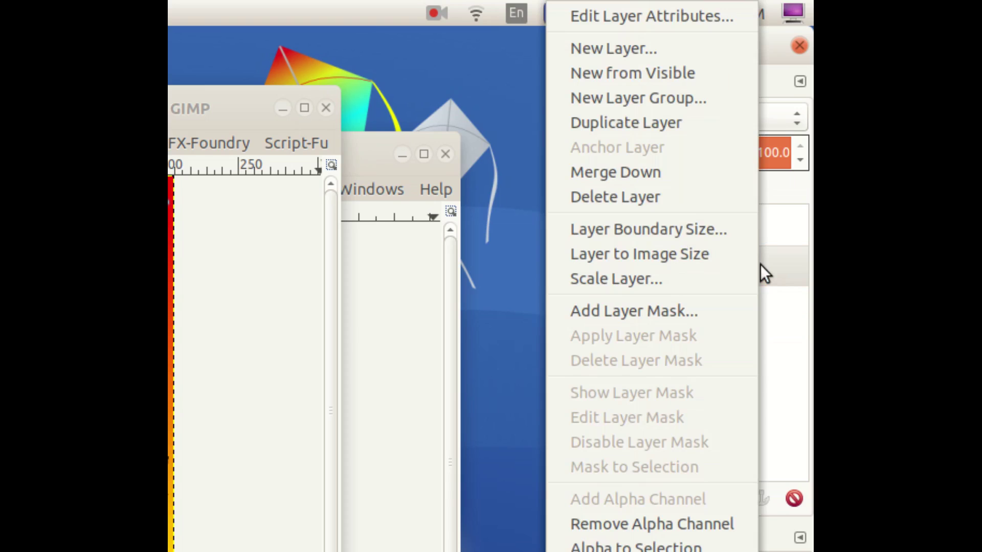
pyautogui.click(663, 21)
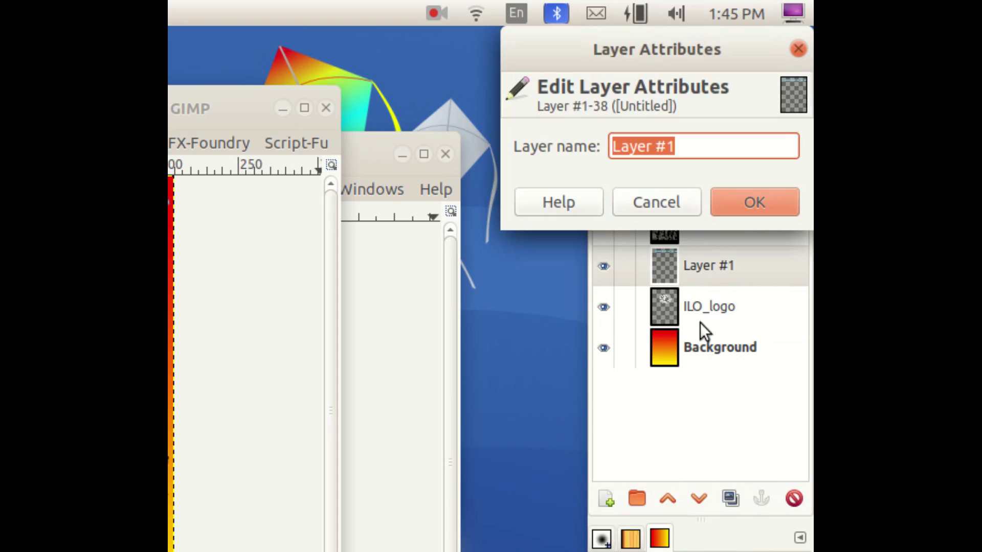
pyautogui.write('logo')
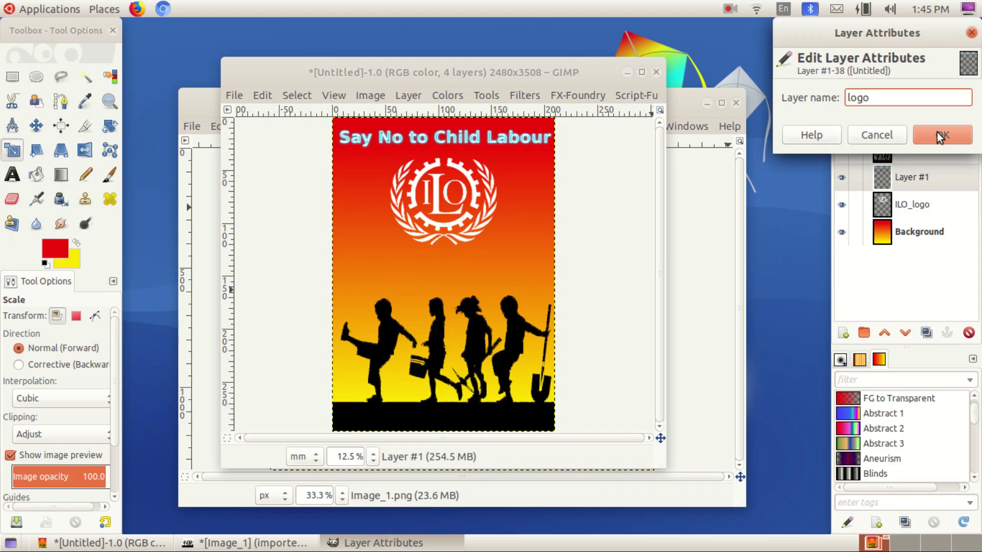
pyautogui.click(934, 132)
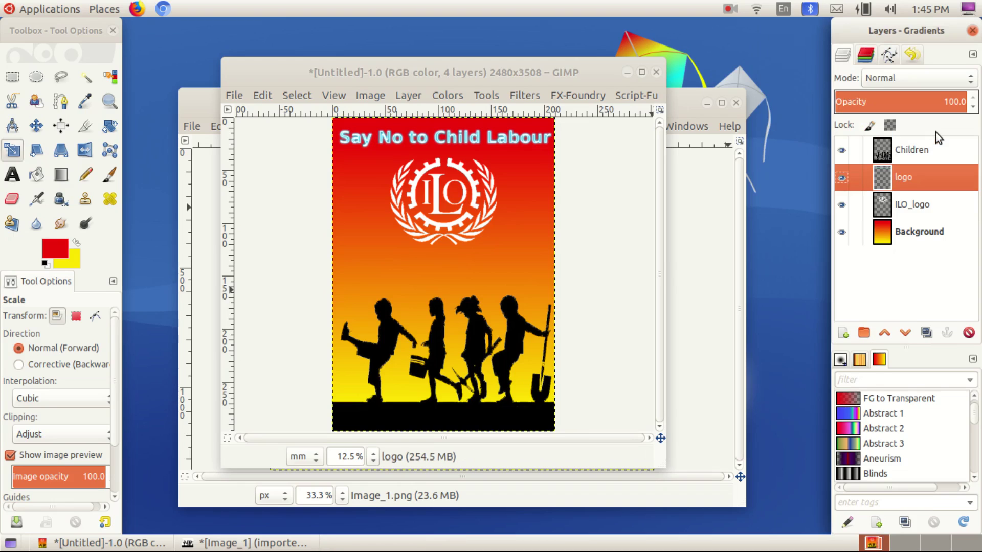
pyautogui.click(902, 154)
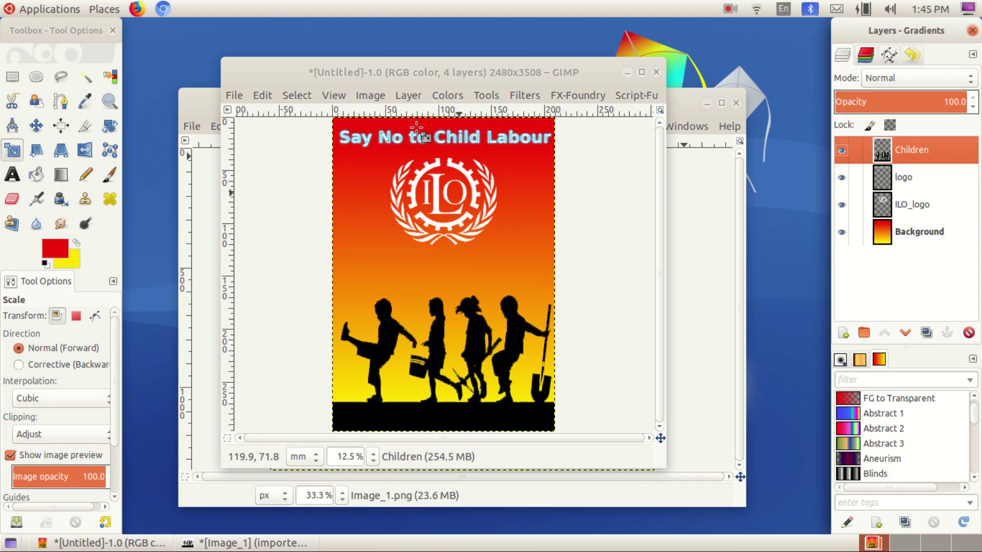
# - Ellipse-select the football in the Image_1 silhouette photo and copy it
pyautogui.click(686, 99)
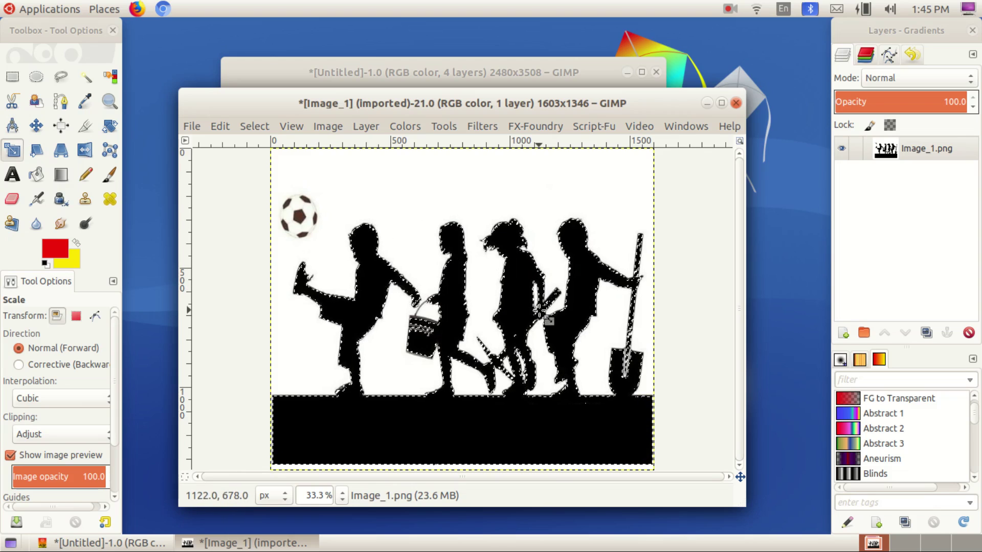
pyautogui.click(36, 78)
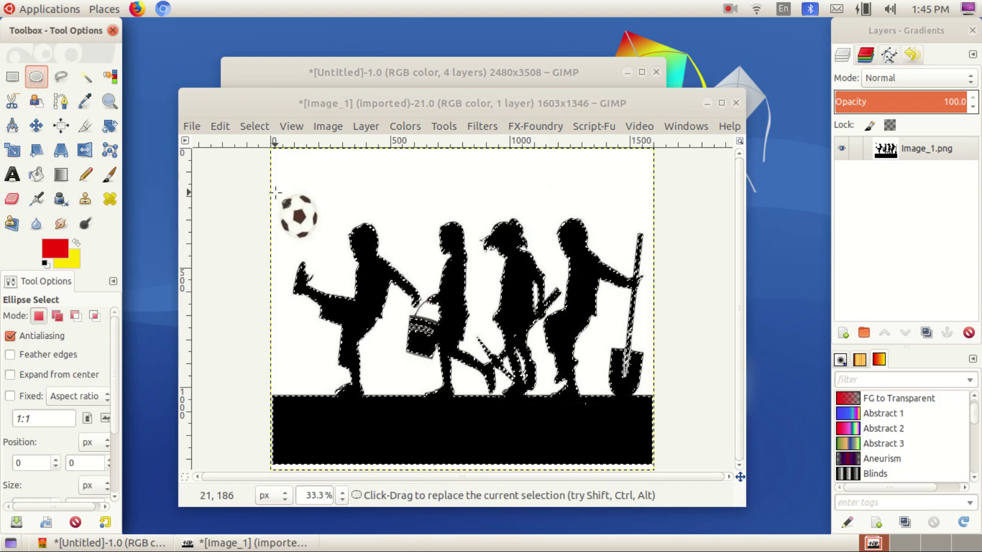
pyautogui.moveTo(276, 196); pyautogui.dragTo(319, 240)
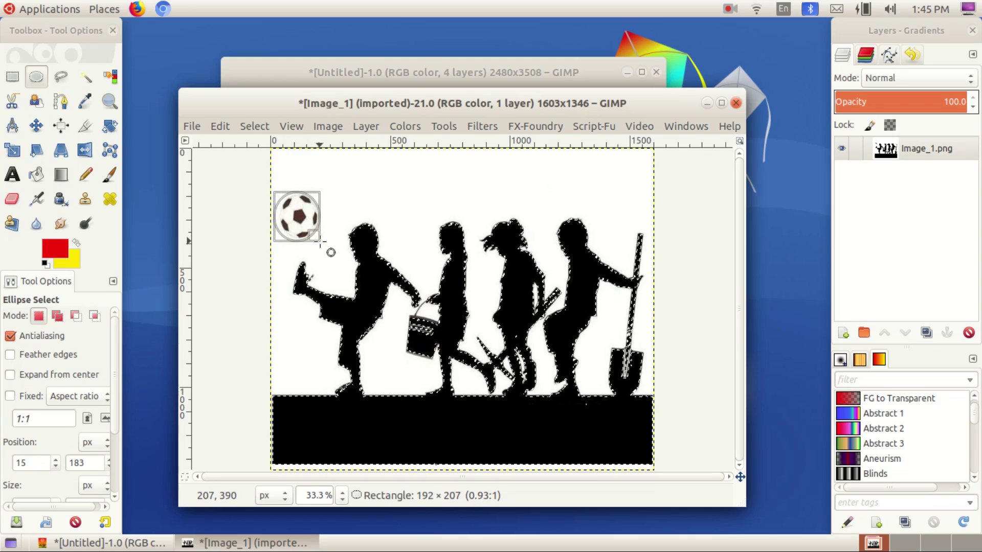
pyautogui.moveTo(320, 241); pyautogui.dragTo(321, 240)
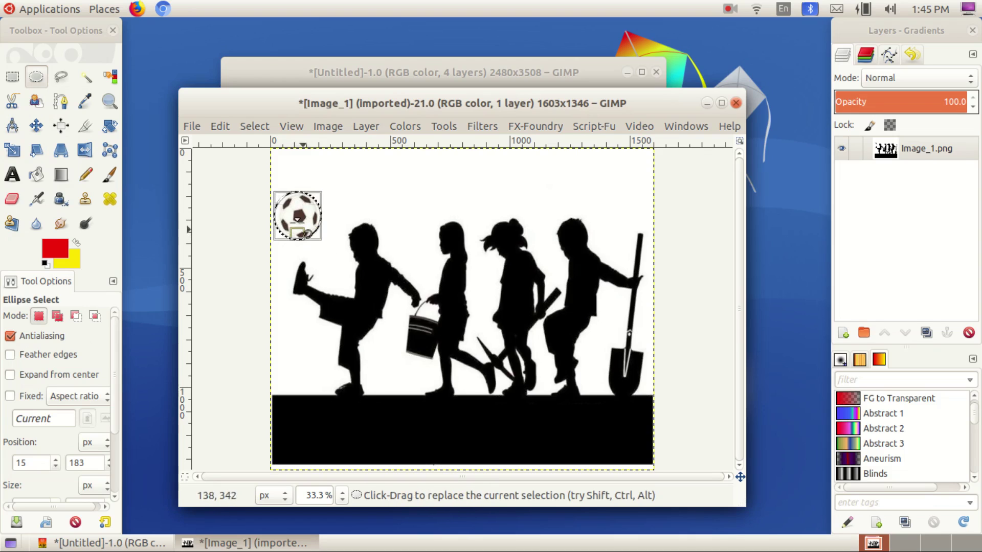
pyautogui.moveTo(278, 199); pyautogui.dragTo(283, 199)
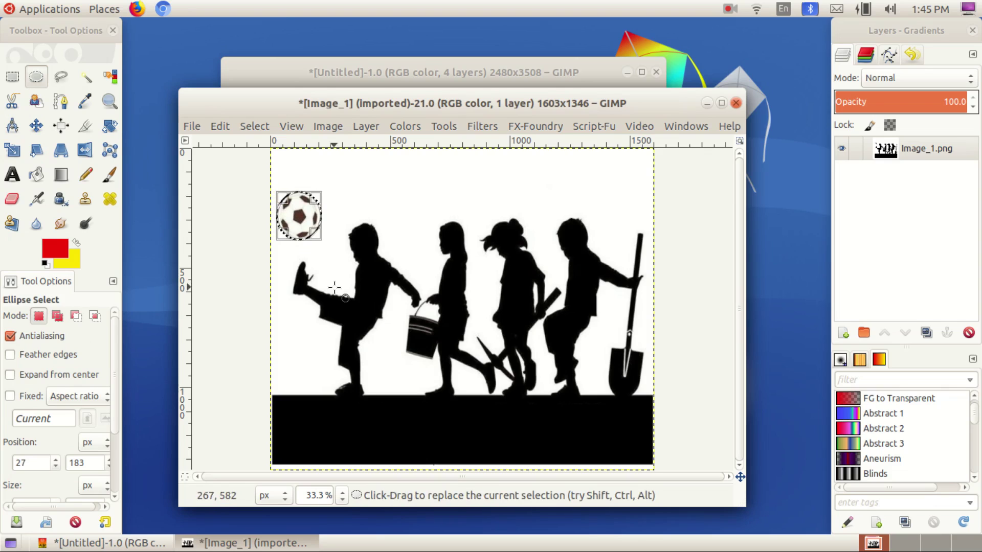
pyautogui.click(217, 127)
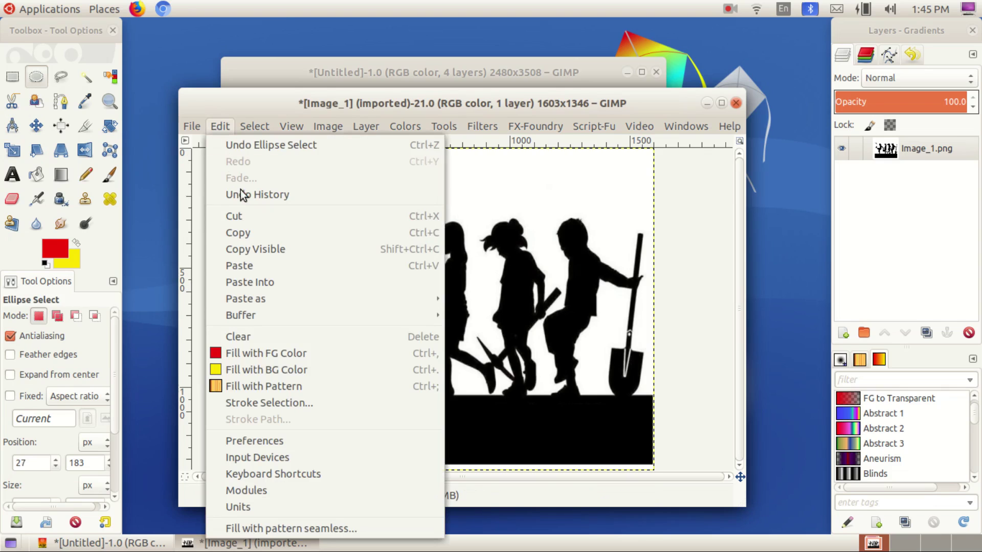
pyautogui.click(258, 231)
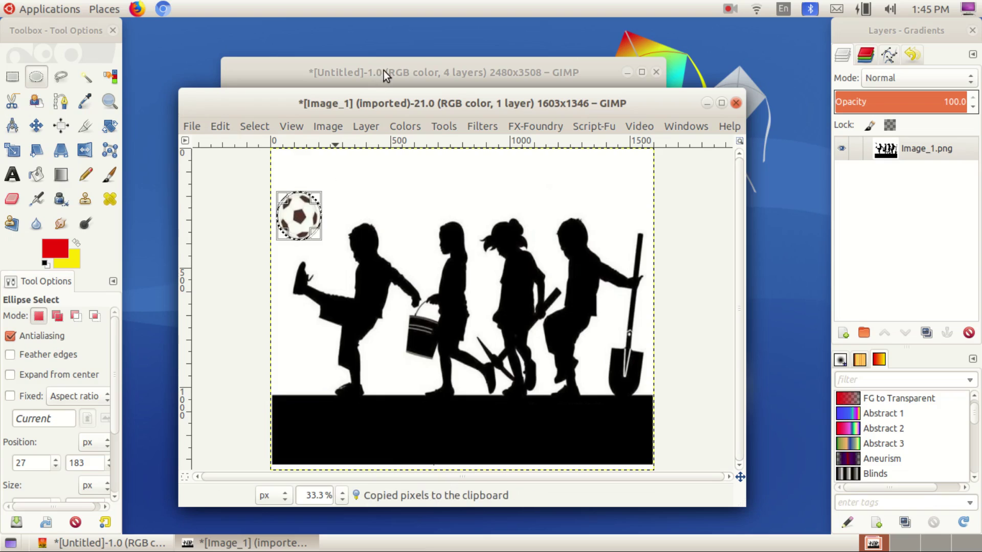
# - Return to the poster and start adding a new layer
pyautogui.click(384, 72)
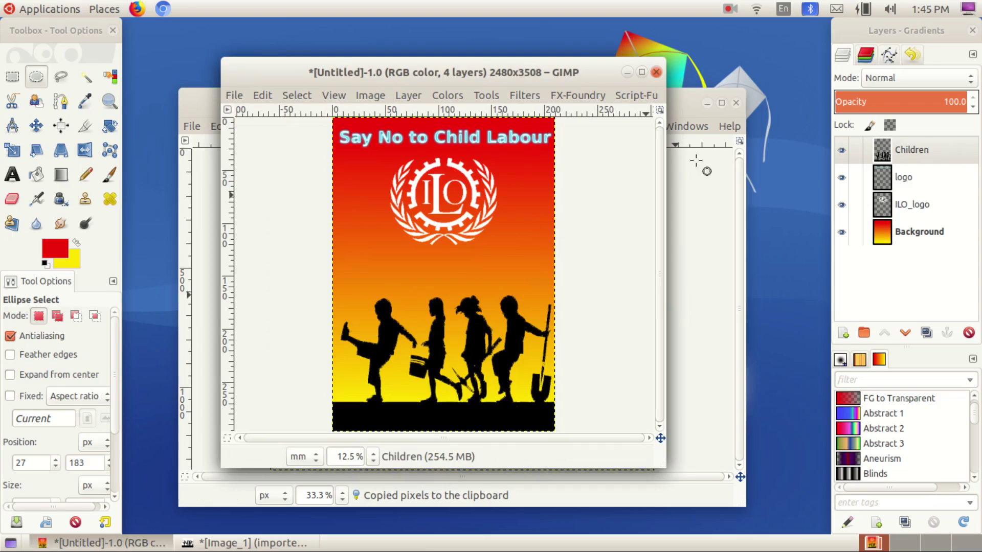
pyautogui.click(401, 94)
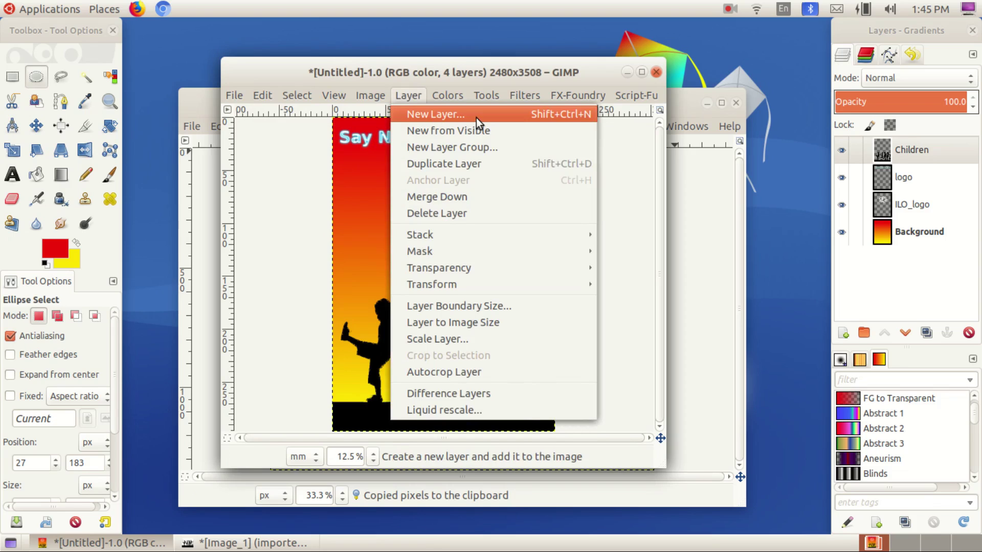
pyautogui.click(476, 117)
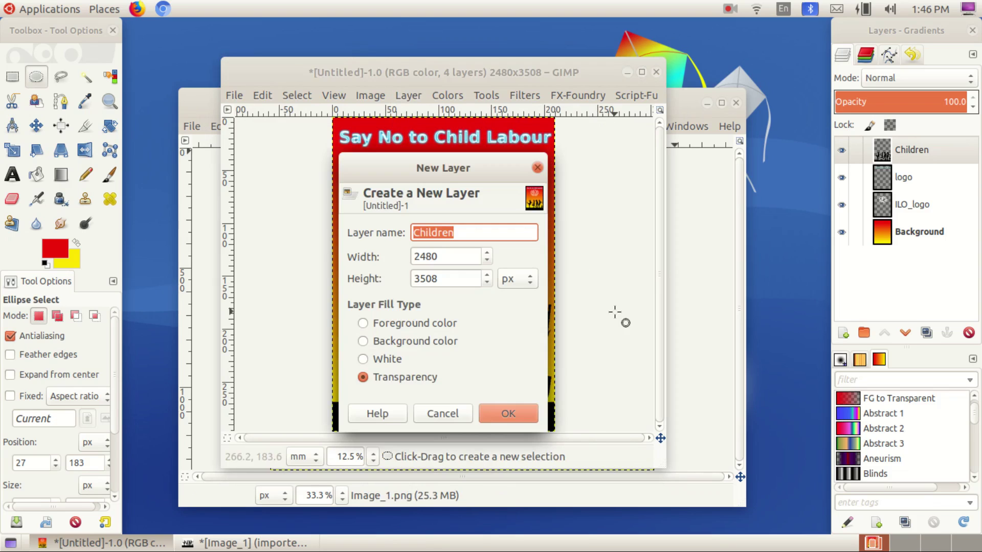
# - Create the new transparent layer named 'Ball'
pyautogui.write('Bl')
pyautogui.press('BackSpace')
pyautogui.write('all')
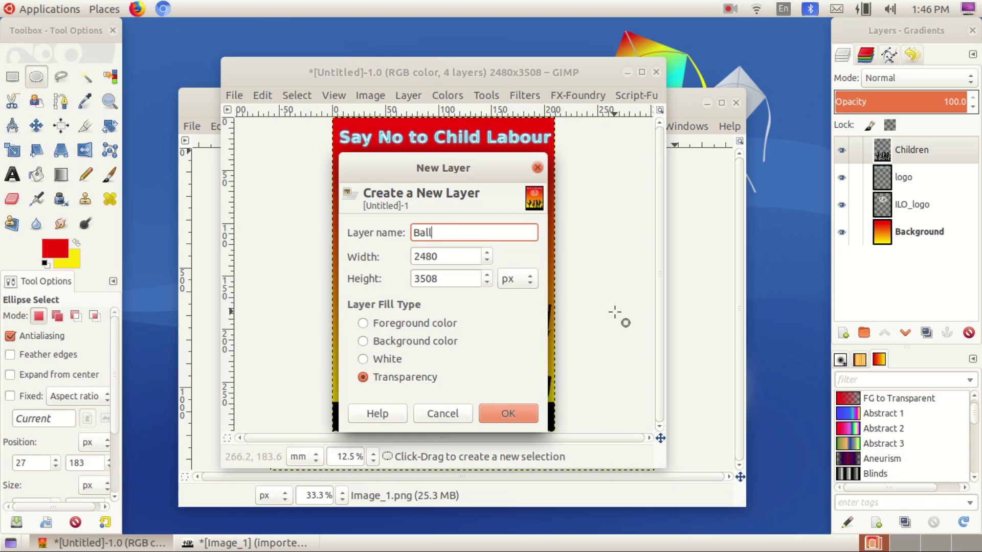
pyautogui.click(504, 410)
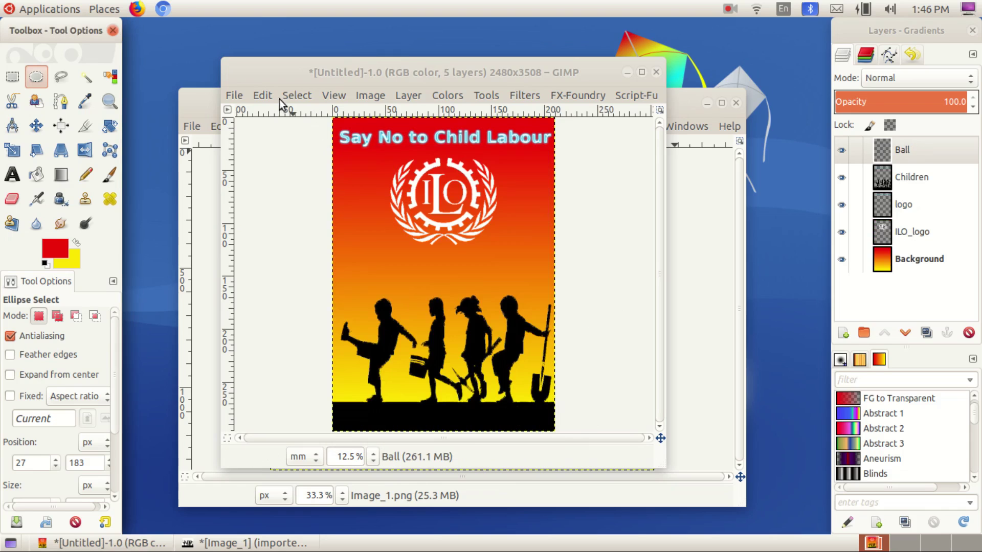
# - Paste the football and move it above the first child's raised foot
pyautogui.click(262, 95)
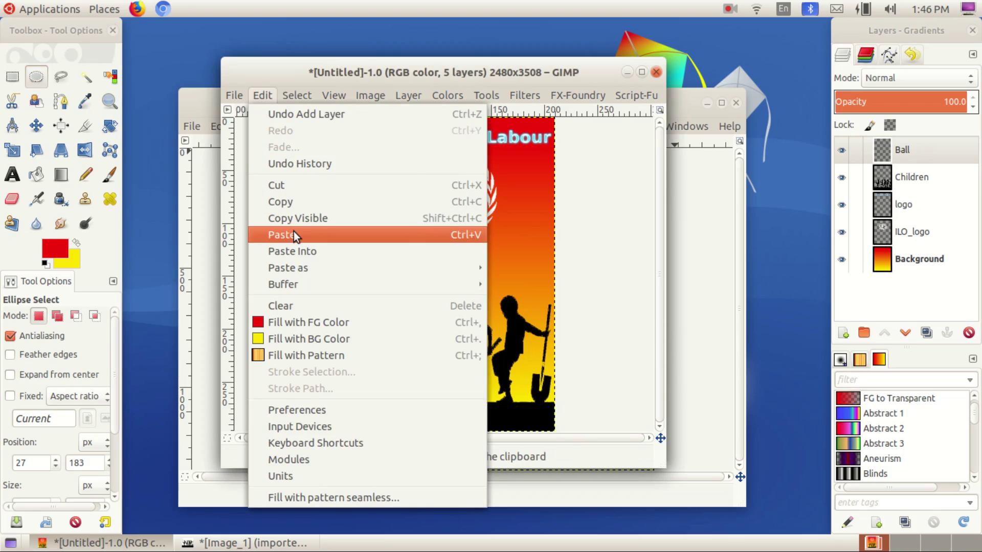
pyautogui.click(294, 234)
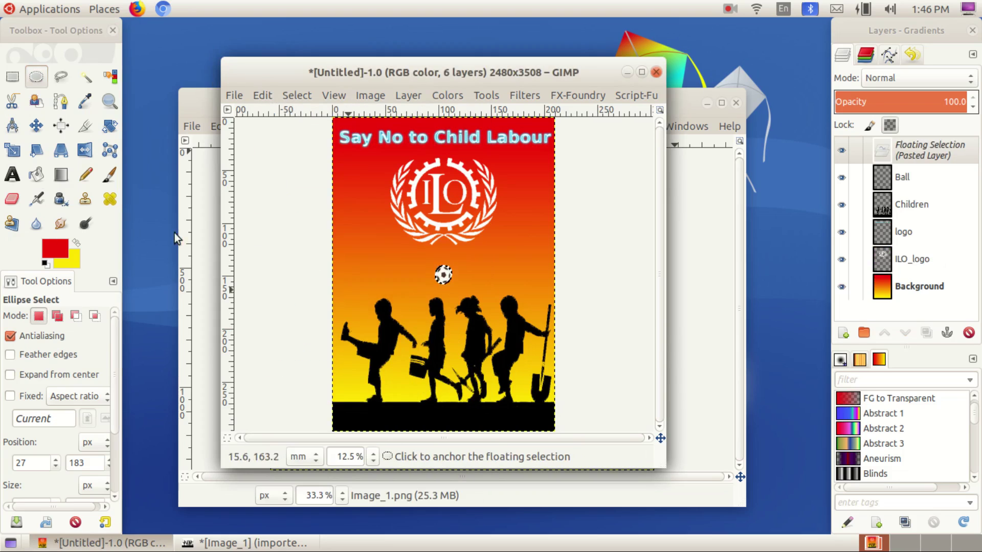
pyautogui.press('m')
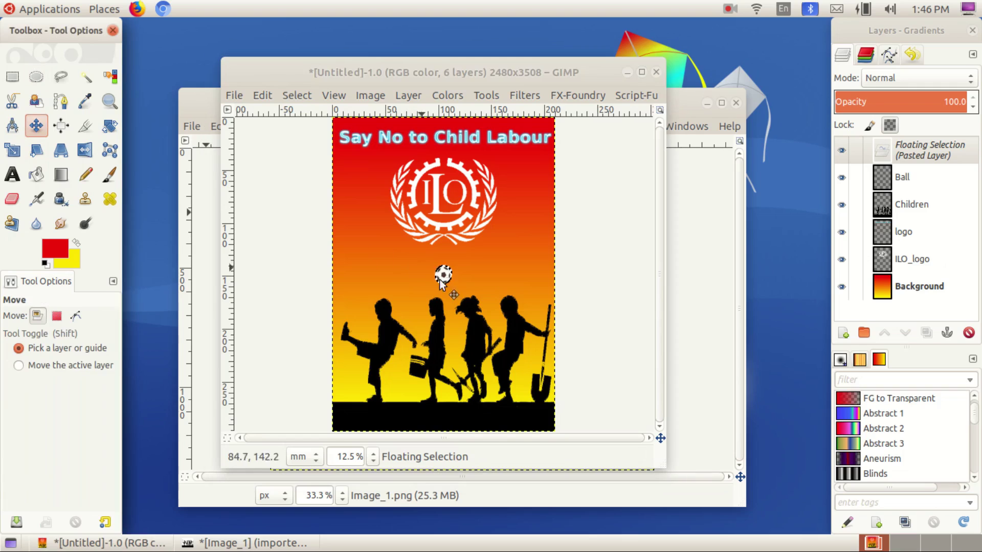
pyautogui.moveTo(430, 276); pyautogui.dragTo(348, 283)
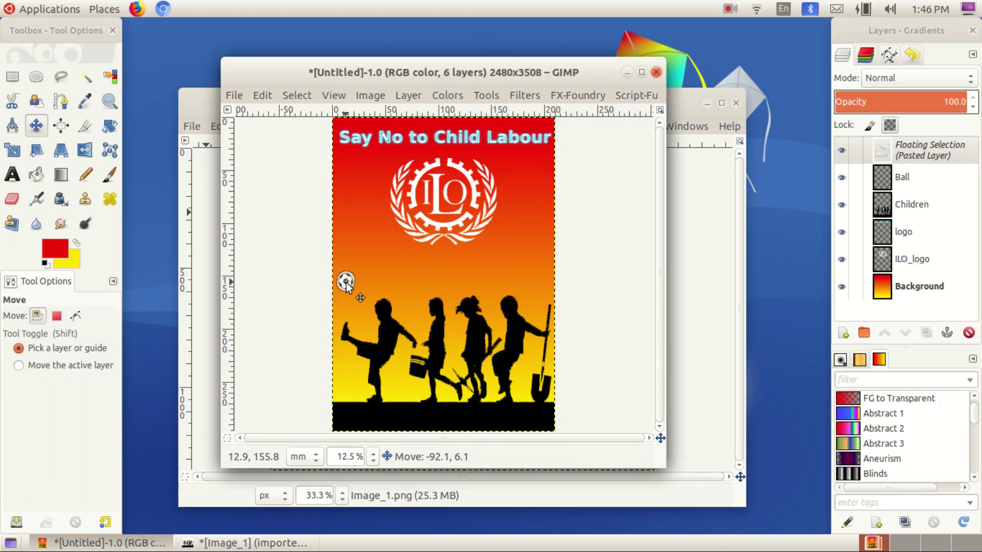
pyautogui.moveTo(347, 284); pyautogui.dragTo(342, 286)
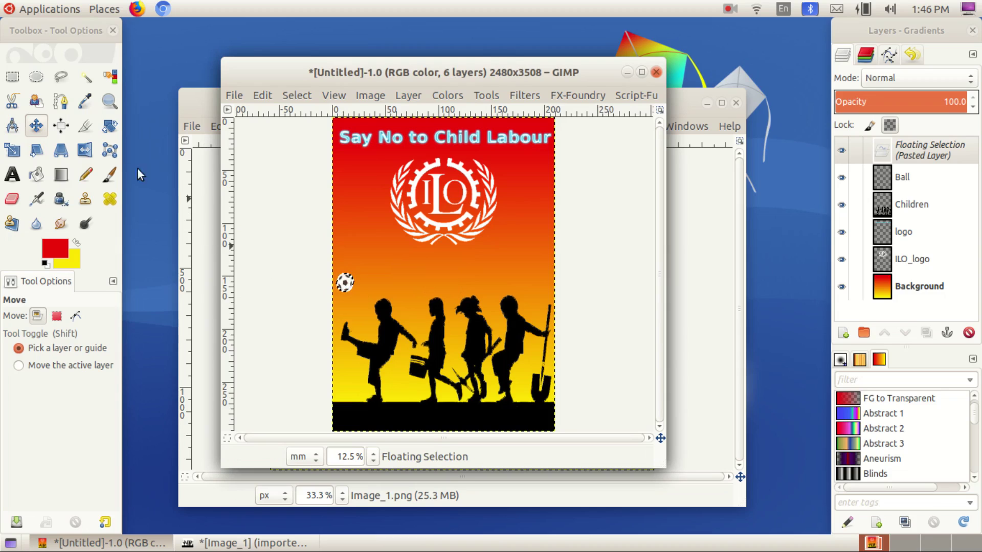
# - Enlarge the football to about 20 mm wide and anchor it onto the Ball layer
pyautogui.click(12, 149)
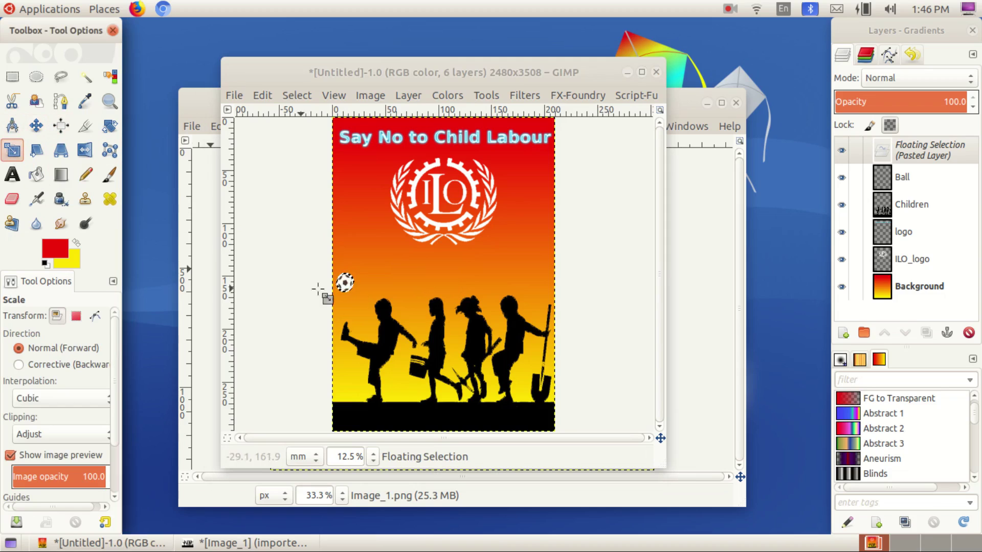
pyautogui.click(354, 306)
pyautogui.moveTo(362, 302); pyautogui.dragTo(363, 306)
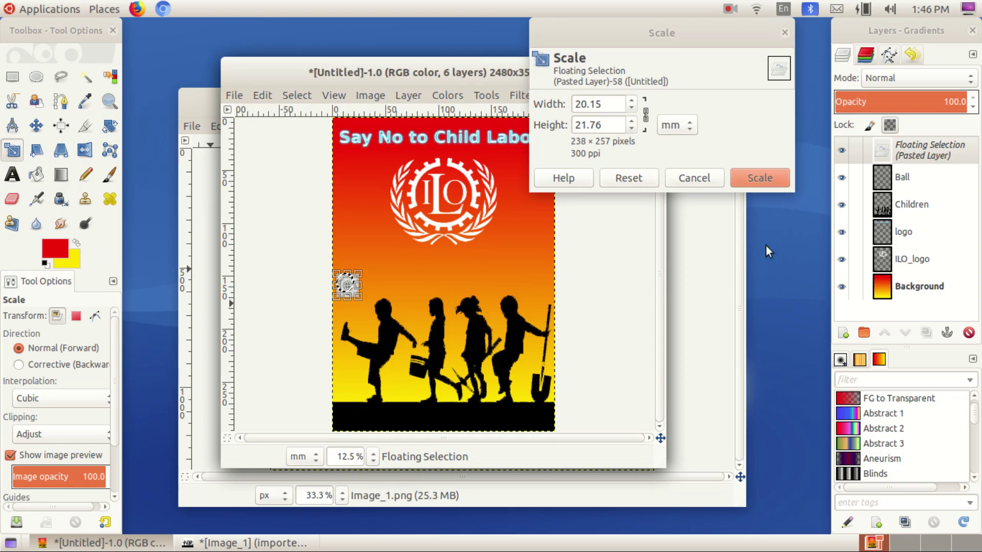
pyautogui.click(787, 185)
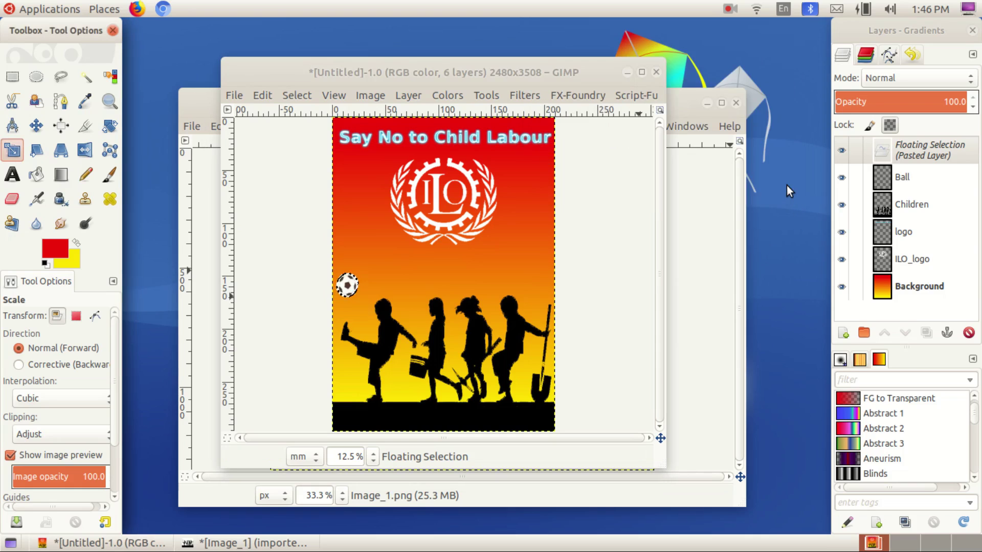
pyautogui.click(947, 332)
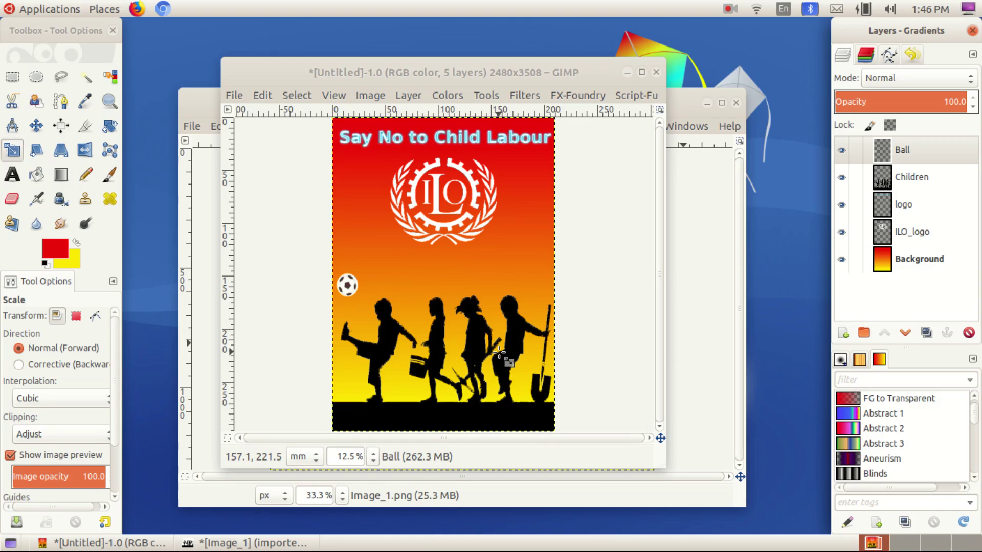
# - Set the Text tool to 200 px size with blue colour 0b26f4
pyautogui.click(7, 176)
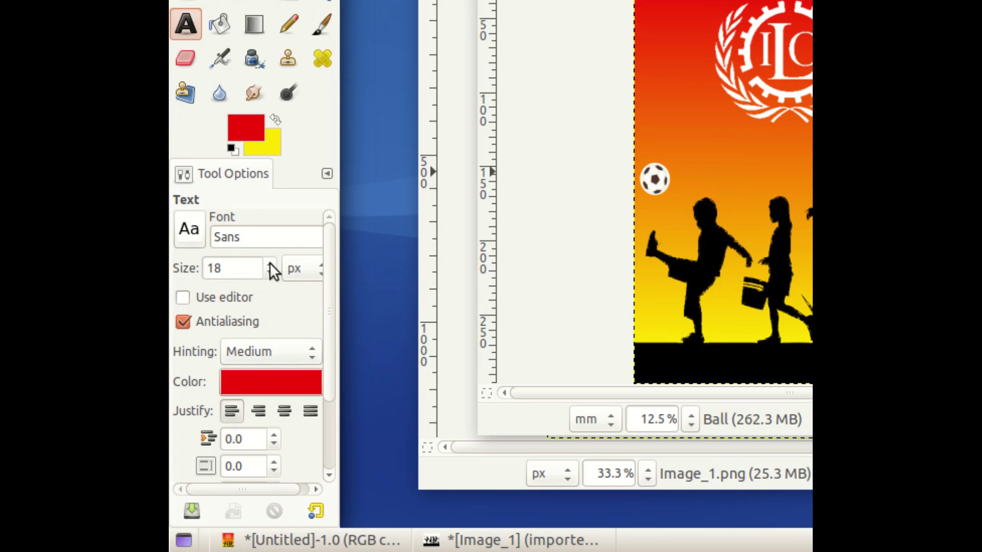
pyautogui.click(269, 262)
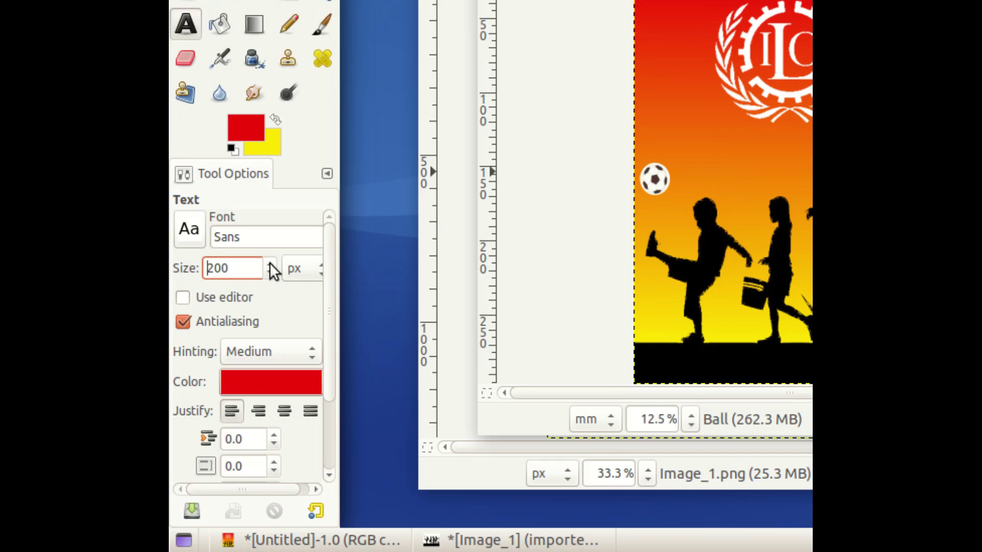
pyautogui.write('200')
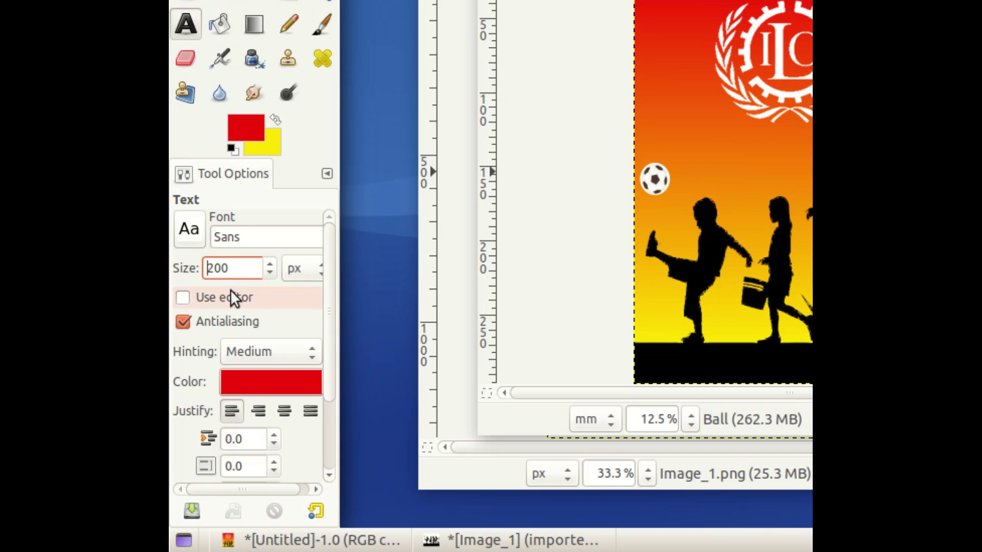
pyautogui.click(271, 385)
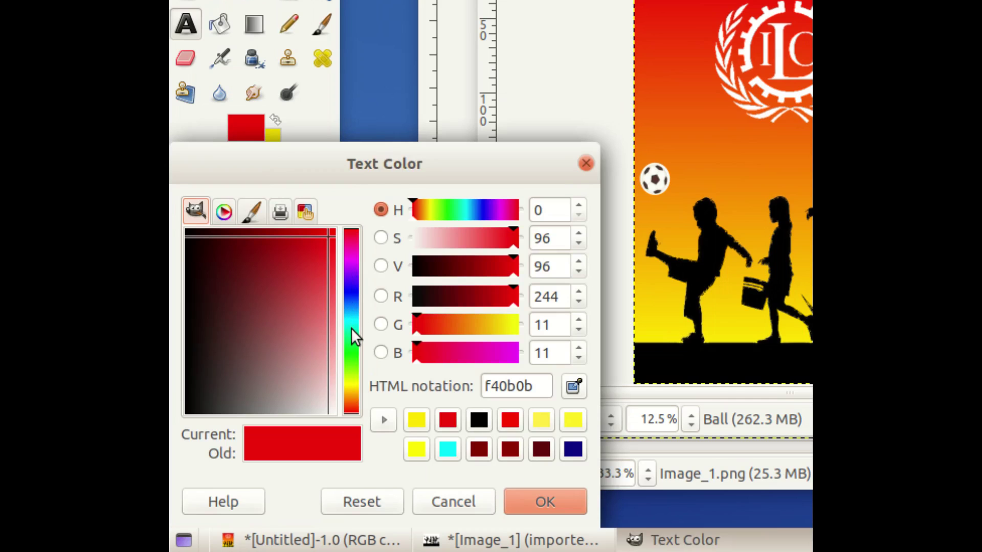
pyautogui.click(350, 294)
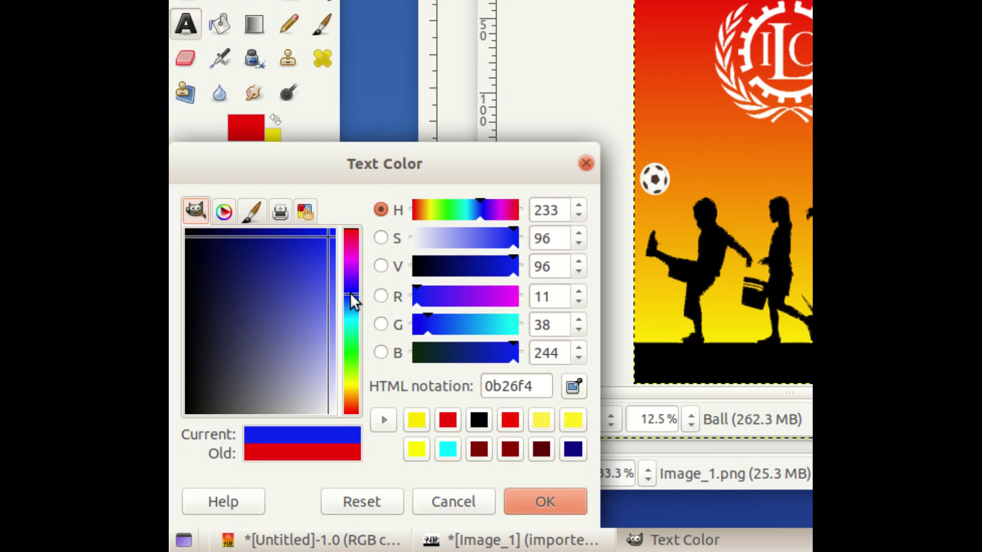
pyautogui.click(554, 501)
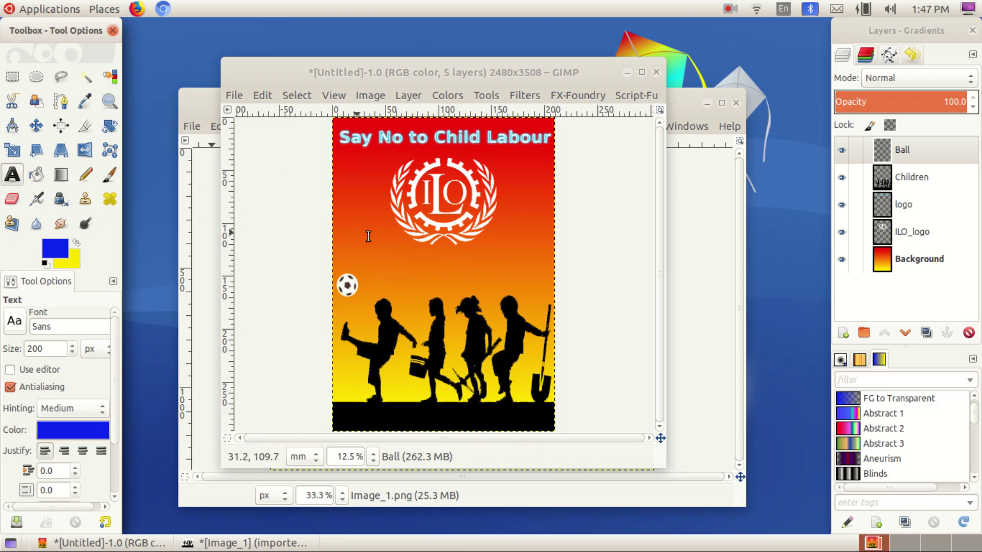
# - Write 'JUNE 12' in a text box between the ILO emblem and the children
pyautogui.moveTo(368, 246); pyautogui.dragTo(534, 287)
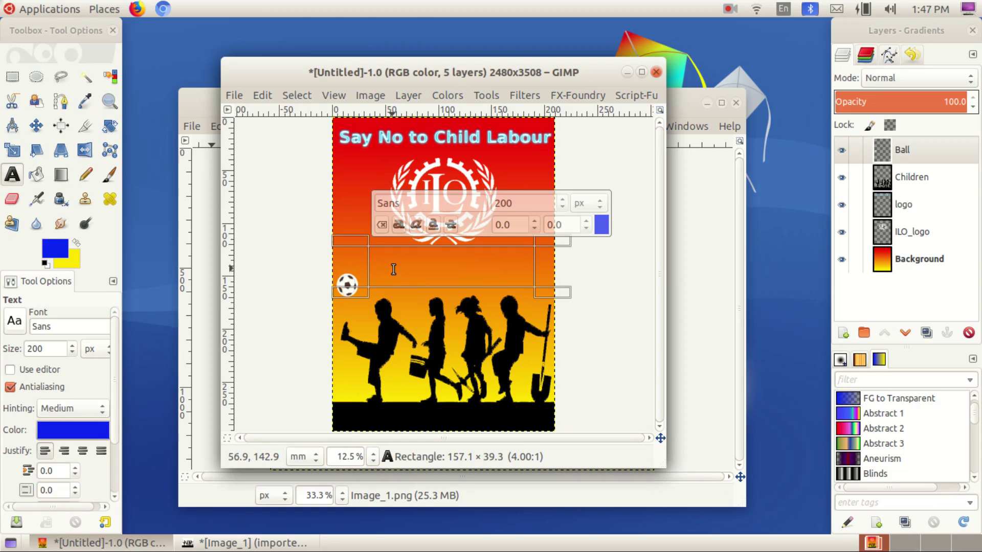
pyautogui.write('JU')
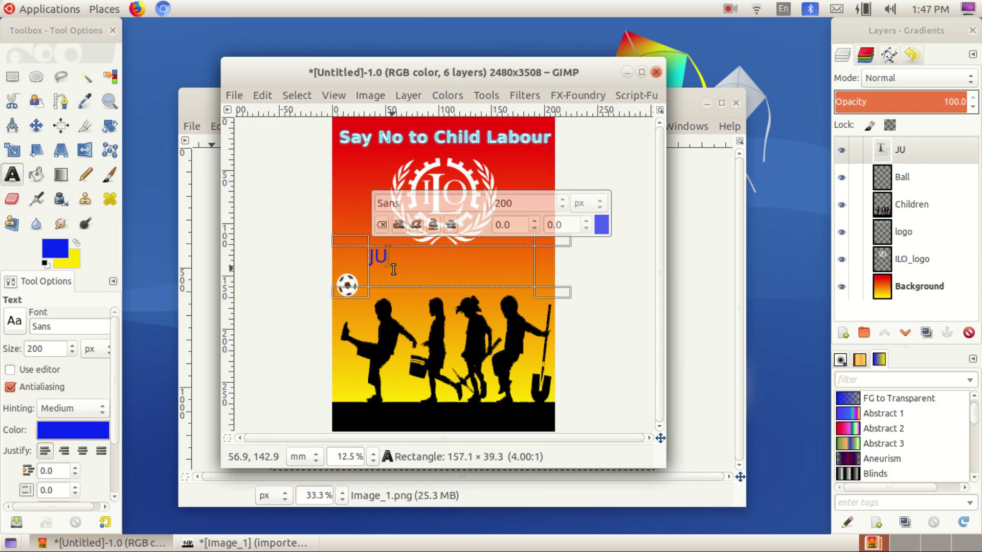
pyautogui.write('NE ')
pyautogui.write('12')
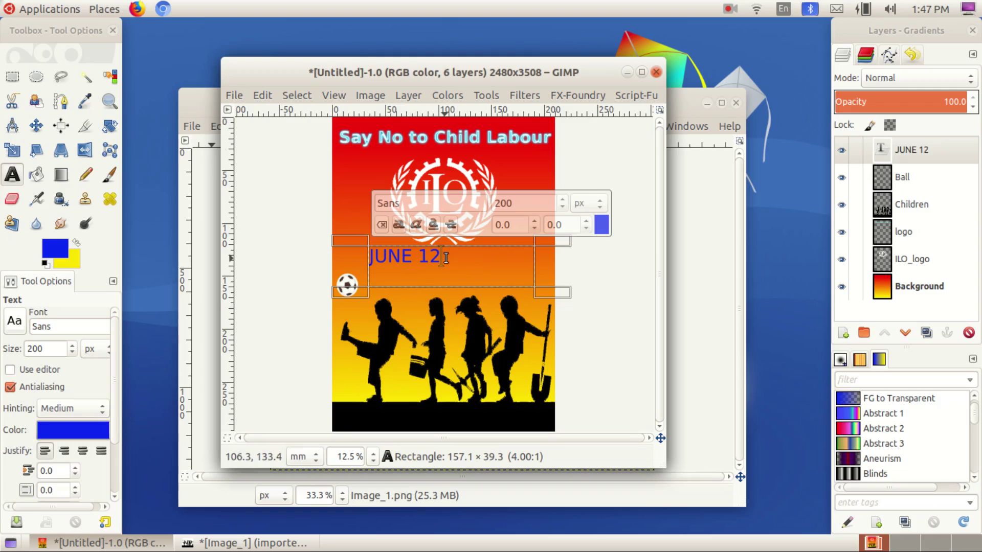
pyautogui.moveTo(443, 257); pyautogui.dragTo(367, 253)
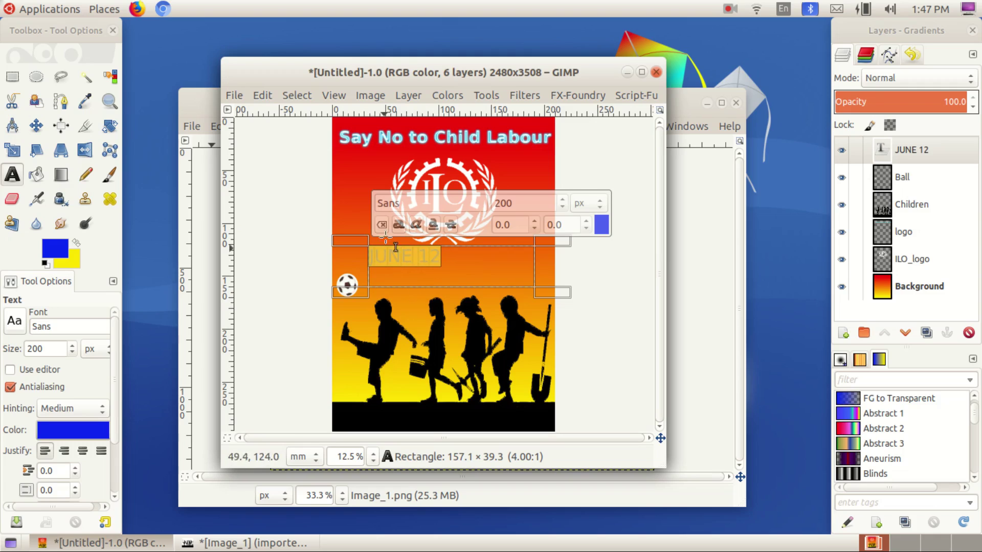
# - Make JUNE 12 bold, enlarge it, and nudge it slightly right
pyautogui.click(397, 224)
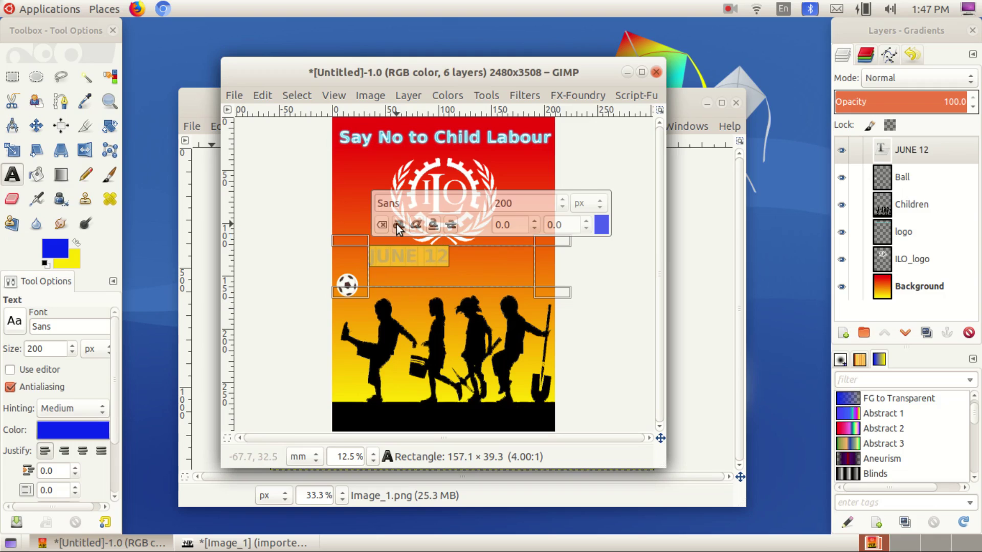
pyautogui.click(563, 201)
pyautogui.click(562, 201)
pyautogui.click(563, 200)
pyautogui.click(563, 201)
pyautogui.click(563, 200)
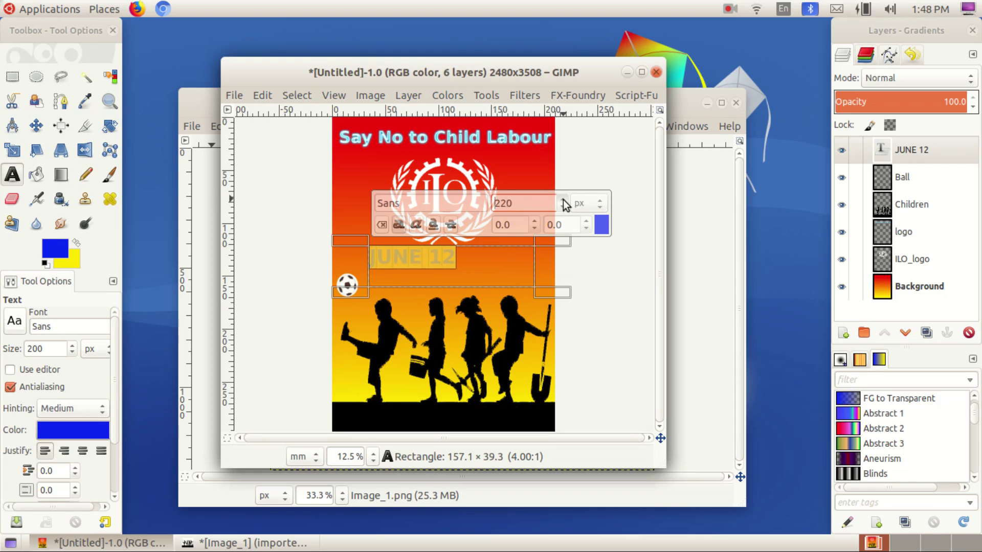
pyautogui.click(563, 200)
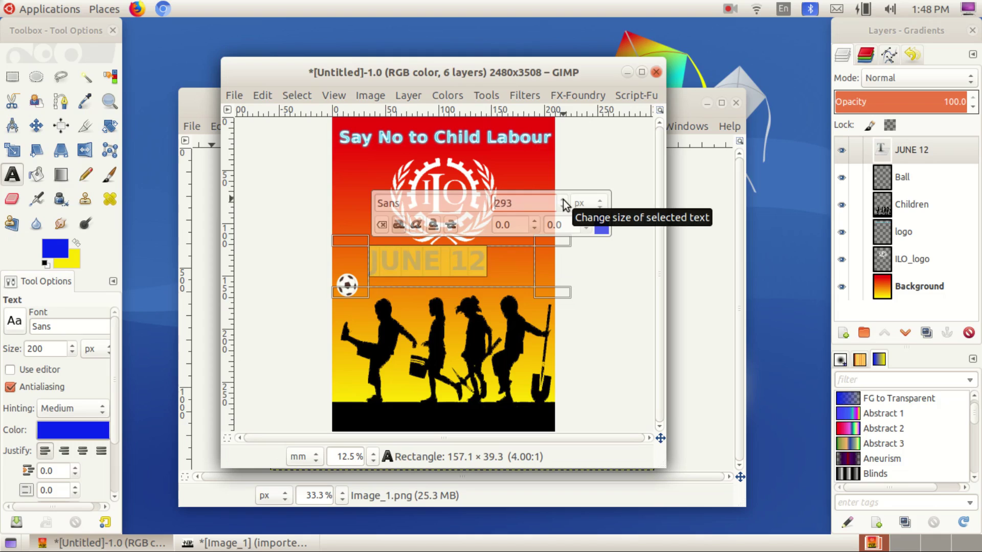
pyautogui.click(563, 200)
pyautogui.click(563, 200)
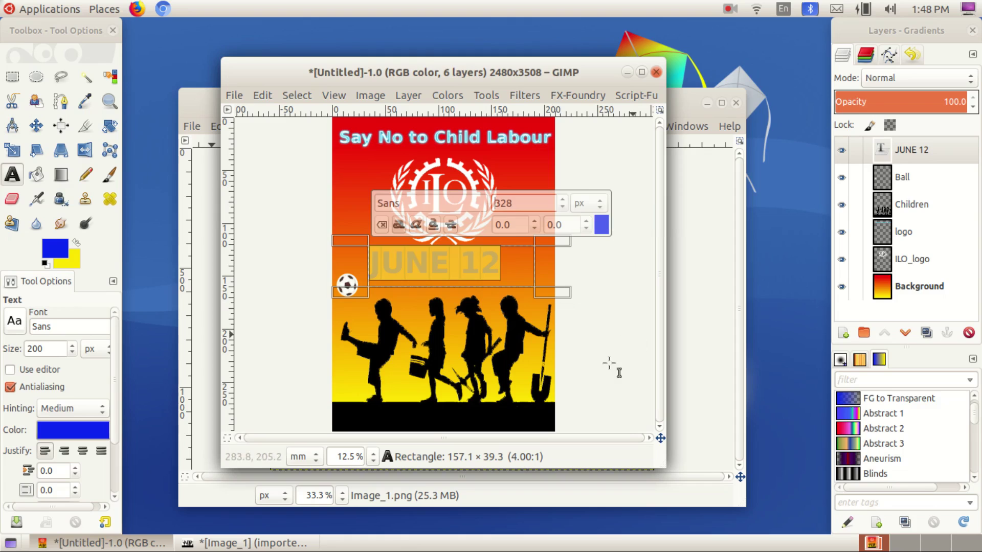
pyautogui.click(38, 132)
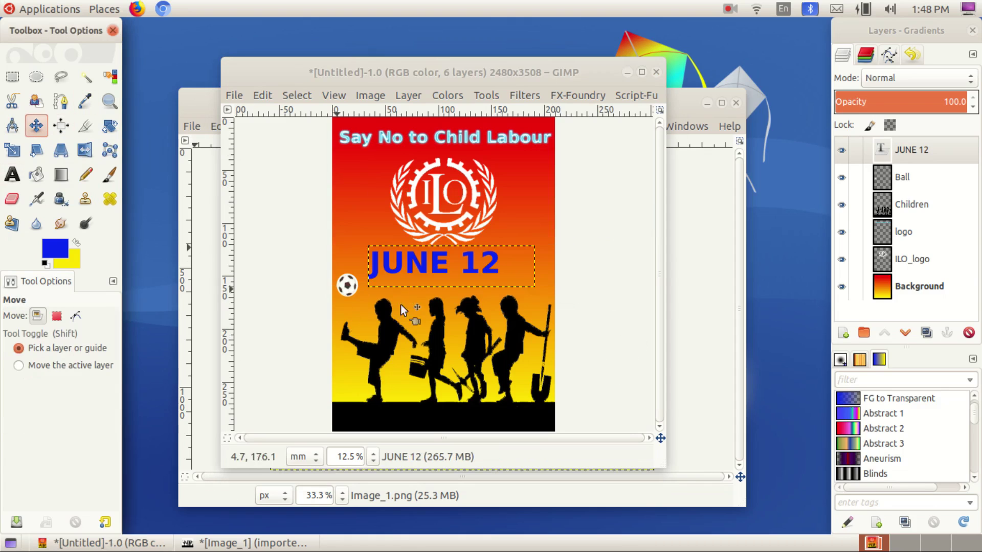
pyautogui.moveTo(400, 261); pyautogui.dragTo(408, 265)
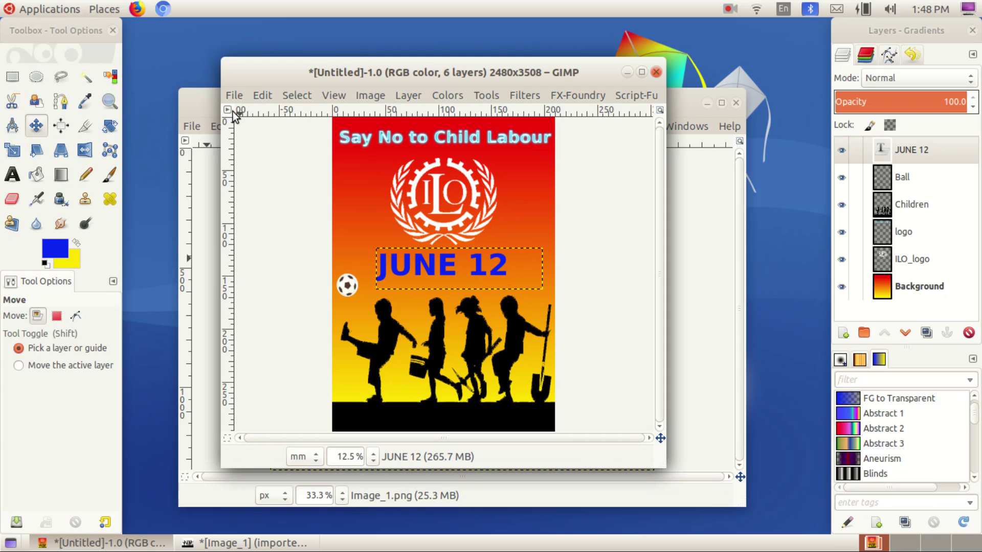
# - Open the childhand.jpg photo
pyautogui.click(234, 96)
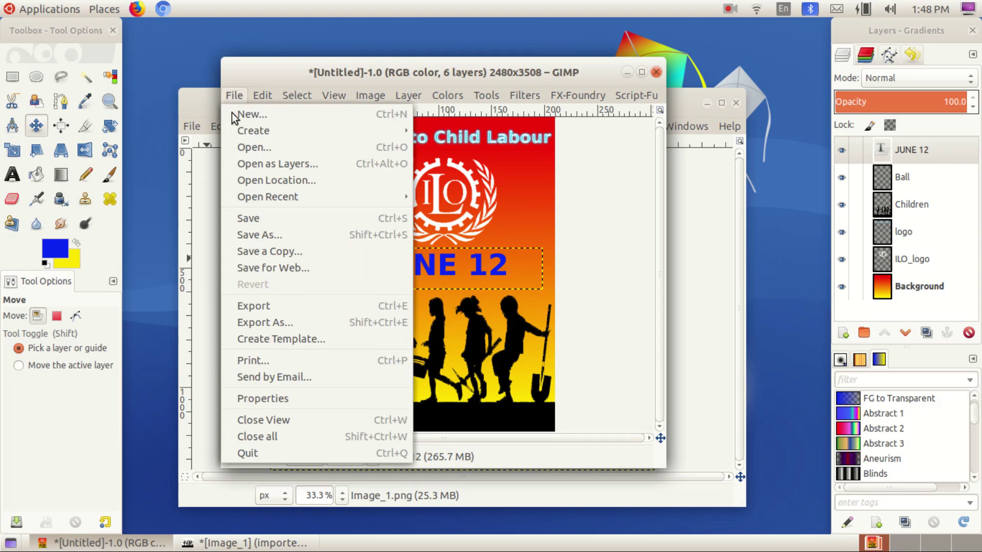
pyautogui.click(281, 147)
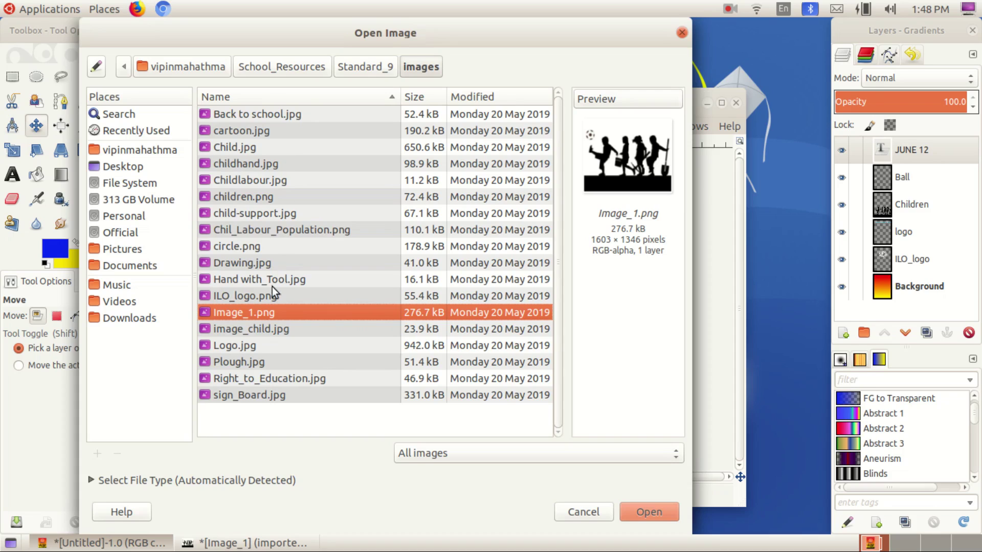
pyautogui.click(280, 162)
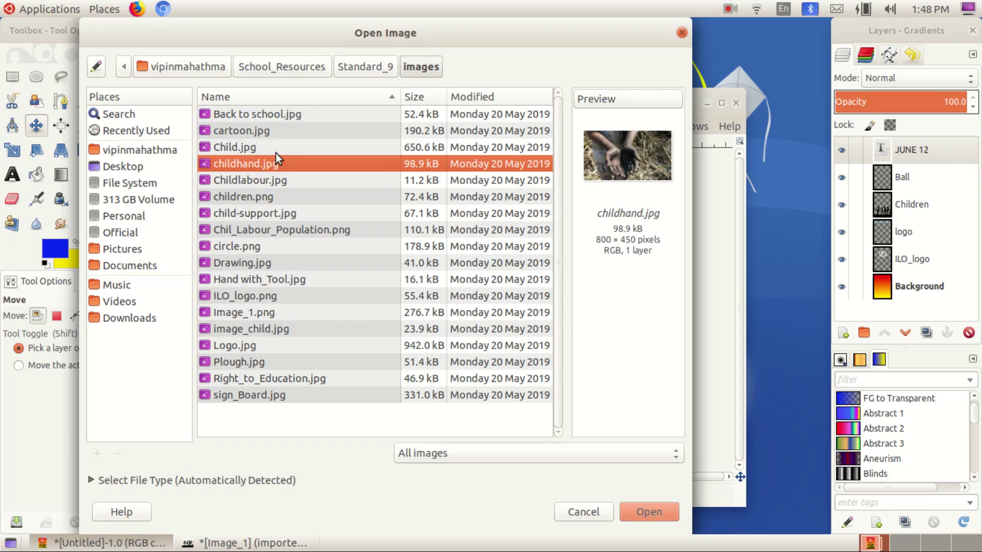
pyautogui.click(658, 511)
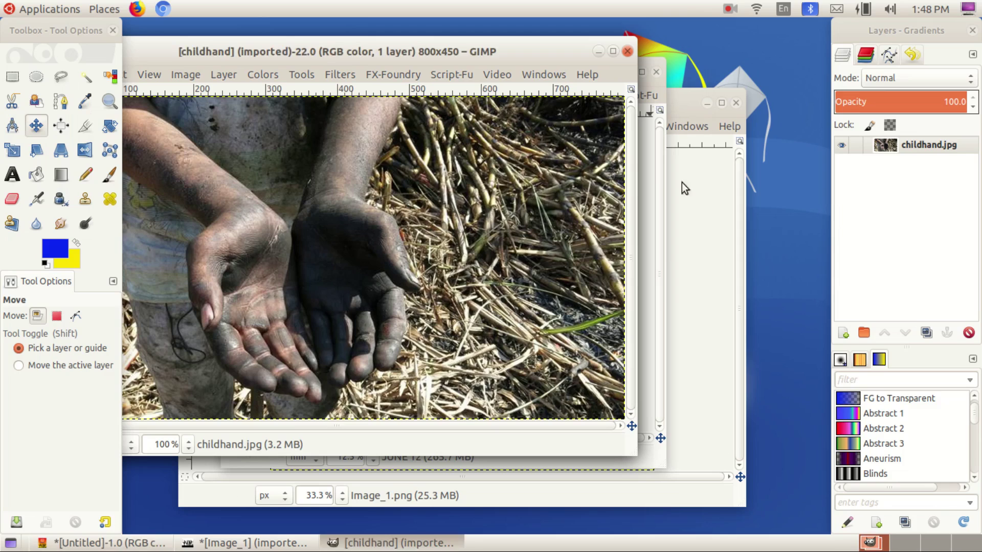
# - Close the Image_1 silhouette image, discarding its changes
pyautogui.click(683, 105)
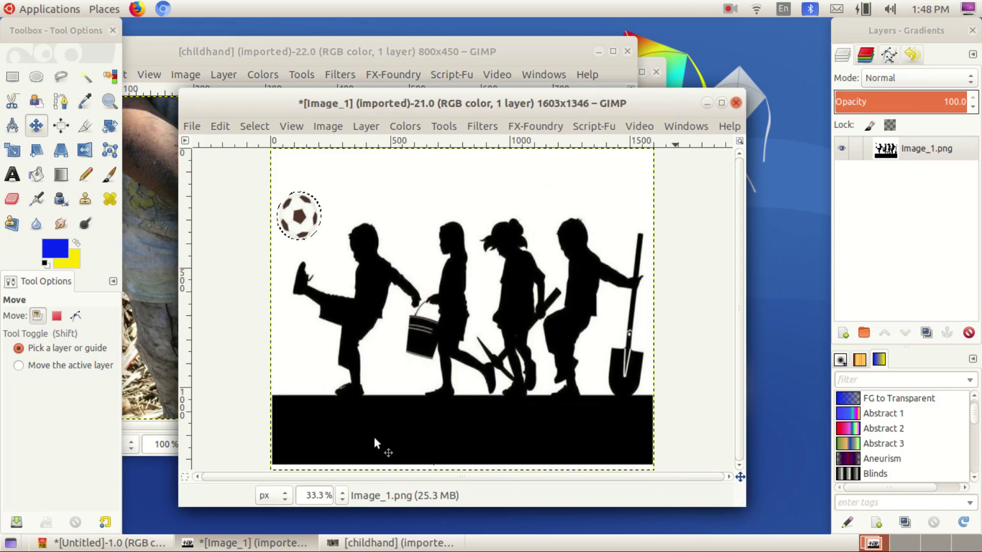
pyautogui.click(378, 408)
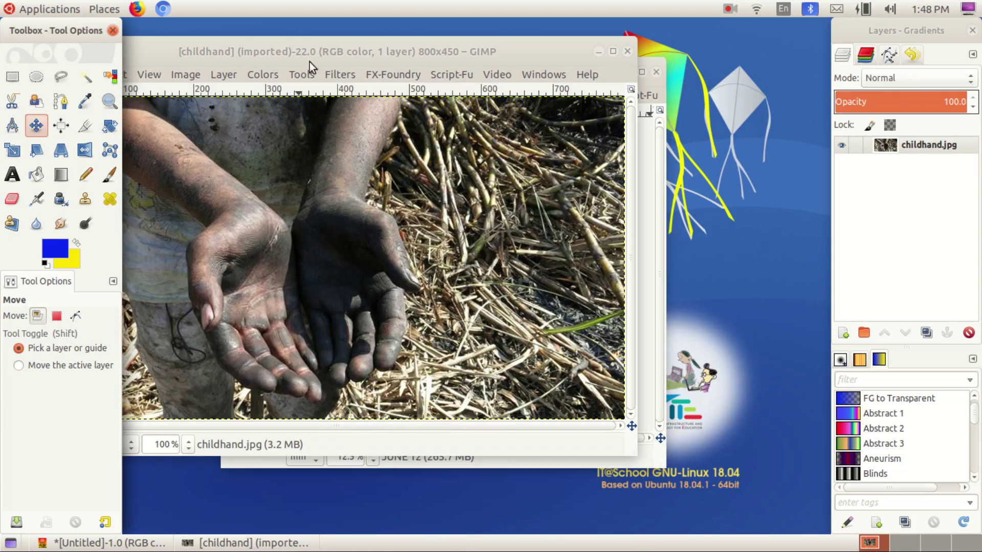
pyautogui.moveTo(317, 48); pyautogui.dragTo(446, 64)
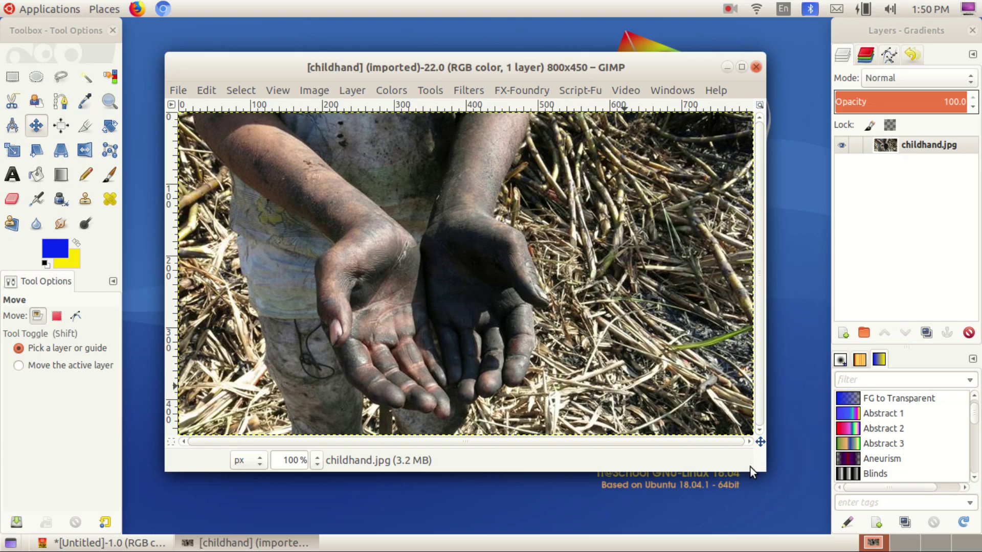
# - Free-select the child's arms and cupped hands in childhand.jpg and copy them
pyautogui.moveTo(755, 466); pyautogui.dragTo(768, 491)
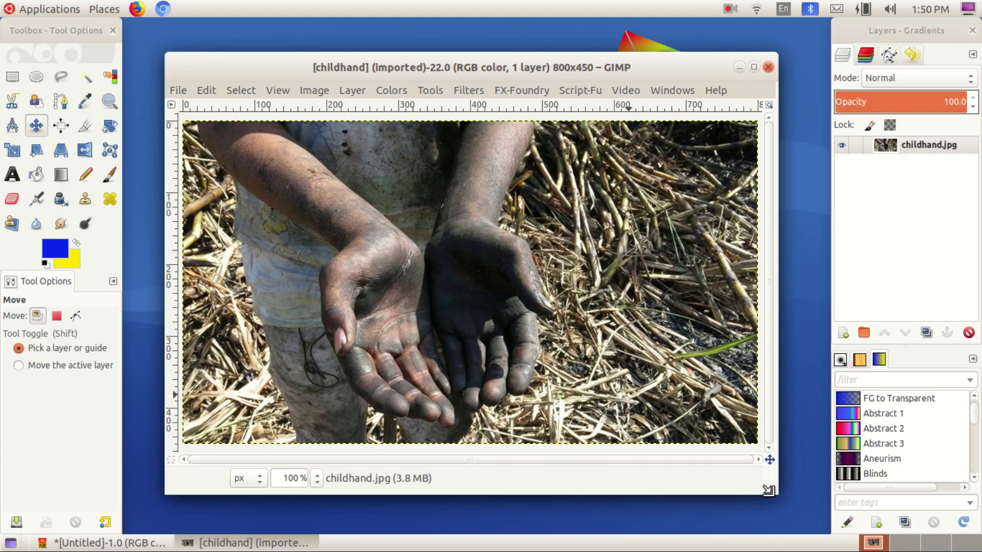
pyautogui.click(59, 78)
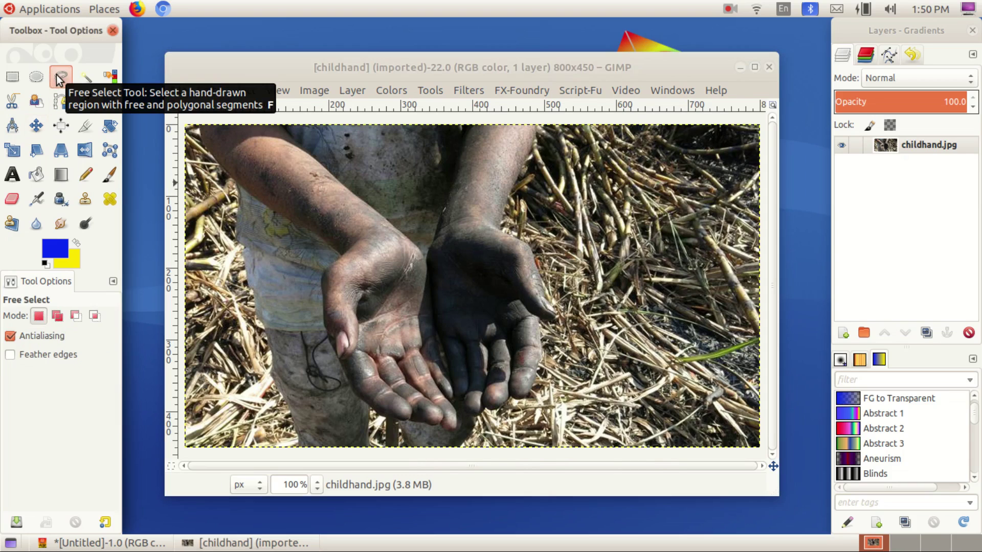
pyautogui.click(197, 118)
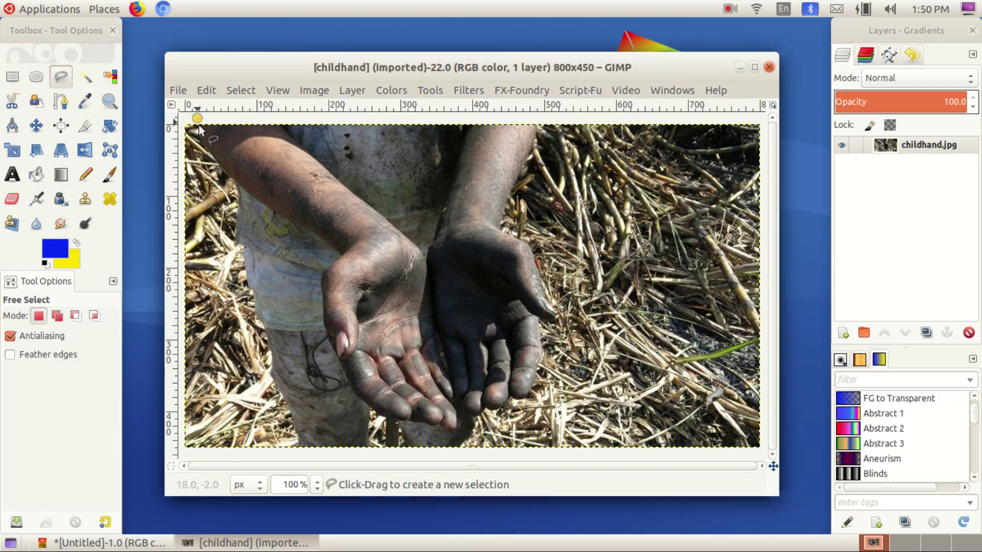
pyautogui.moveTo(205, 145); pyautogui.dragTo(213, 161)
pyautogui.moveTo(213, 161)
pyautogui.mouseDown()
pyautogui.moveTo(337, 248)
pyautogui.moveTo(324, 309)
pyautogui.moveTo(354, 393)
pyautogui.moveTo(381, 415)
pyautogui.moveTo(451, 435)
pyautogui.moveTo(462, 407)
pyautogui.moveTo(477, 417)
pyautogui.moveTo(528, 396)
pyautogui.moveTo(545, 350)
pyautogui.moveTo(551, 292)
pyautogui.moveTo(502, 211)
pyautogui.moveTo(535, 130)
pyautogui.moveTo(513, 116)
pyautogui.moveTo(464, 131)
pyautogui.moveTo(424, 255)
pyautogui.mouseUp()
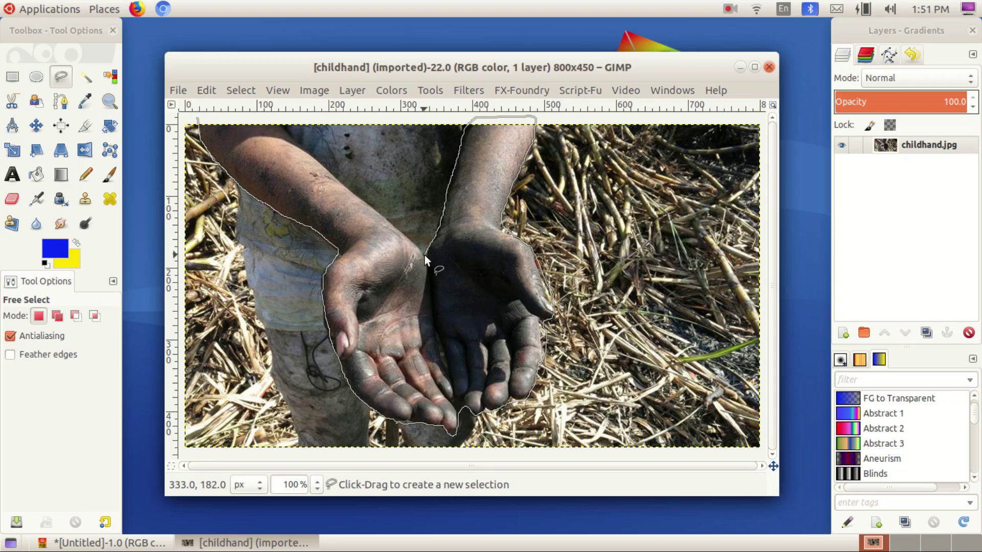
pyautogui.moveTo(397, 226)
pyautogui.mouseDown()
pyautogui.moveTo(265, 115)
pyautogui.moveTo(206, 117)
pyautogui.mouseUp()
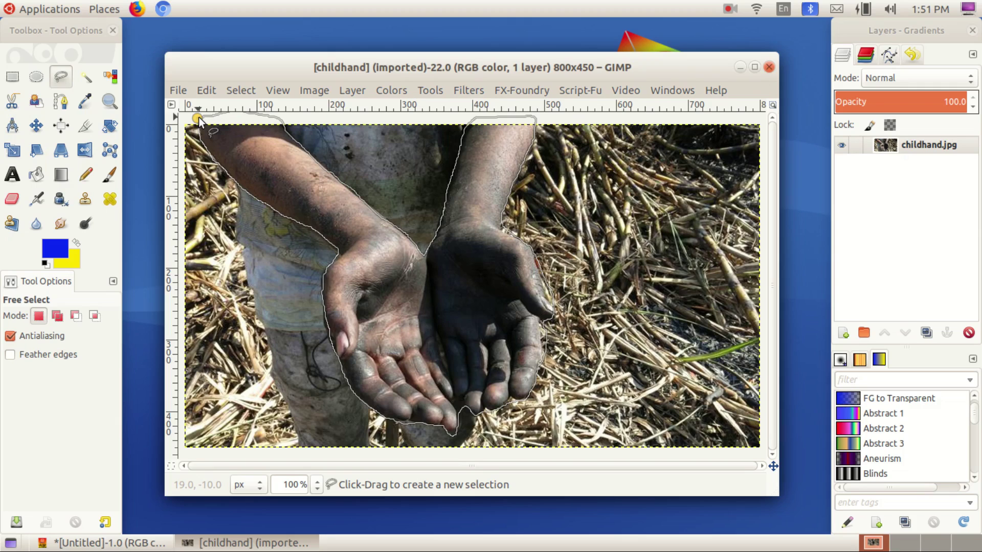
pyautogui.moveTo(198, 118); pyautogui.dragTo(199, 117)
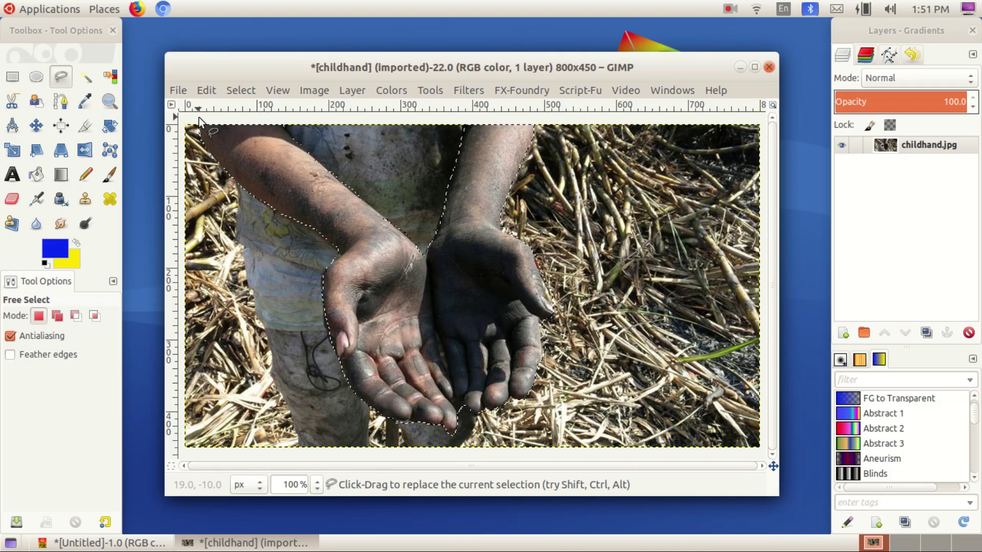
pyautogui.click(210, 91)
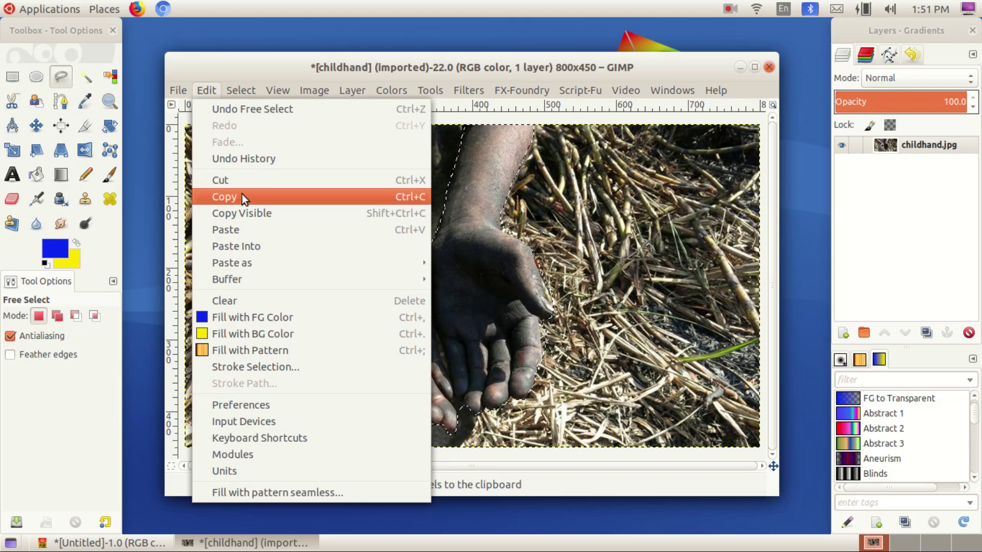
pyautogui.click(241, 197)
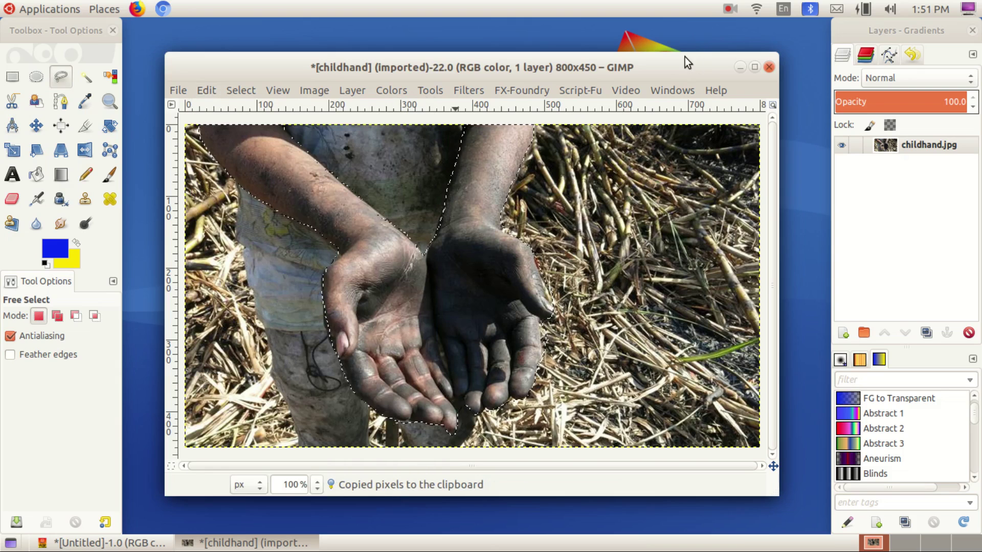
pyautogui.moveTo(685, 64); pyautogui.dragTo(648, 161)
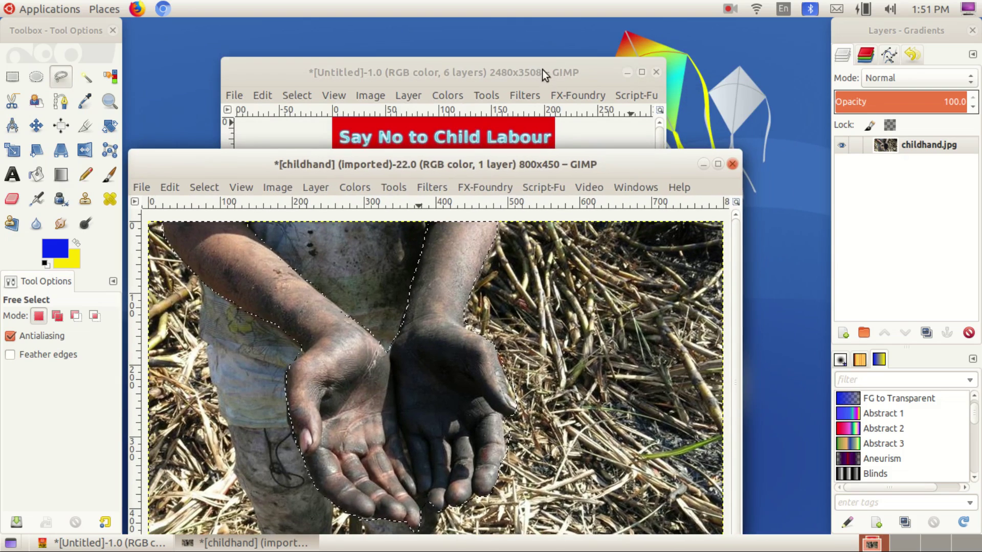
# - Add a transparent layer named 'Child Hand' to the poster
pyautogui.click(542, 70)
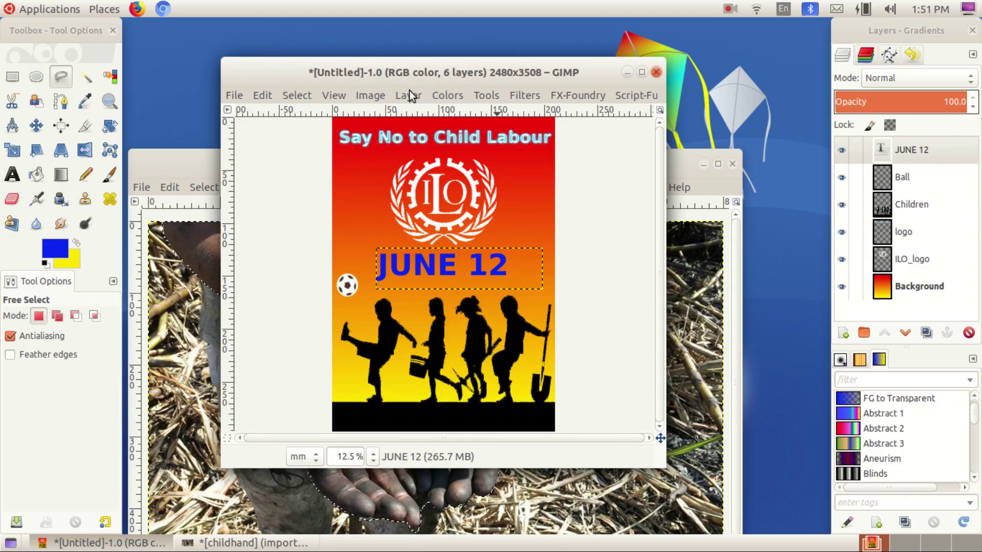
pyautogui.click(410, 95)
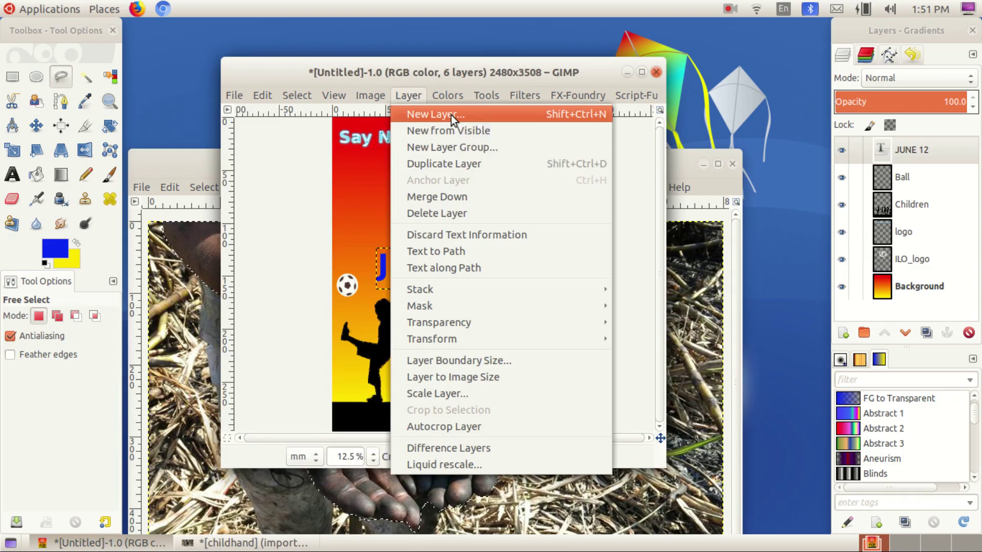
pyautogui.click(450, 115)
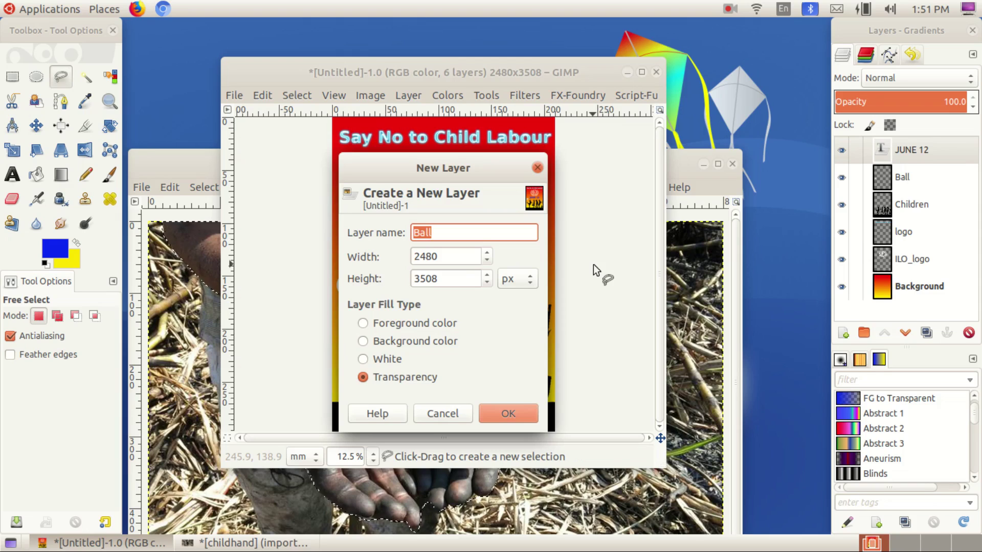
pyautogui.write('C')
pyautogui.write('hild Hand')
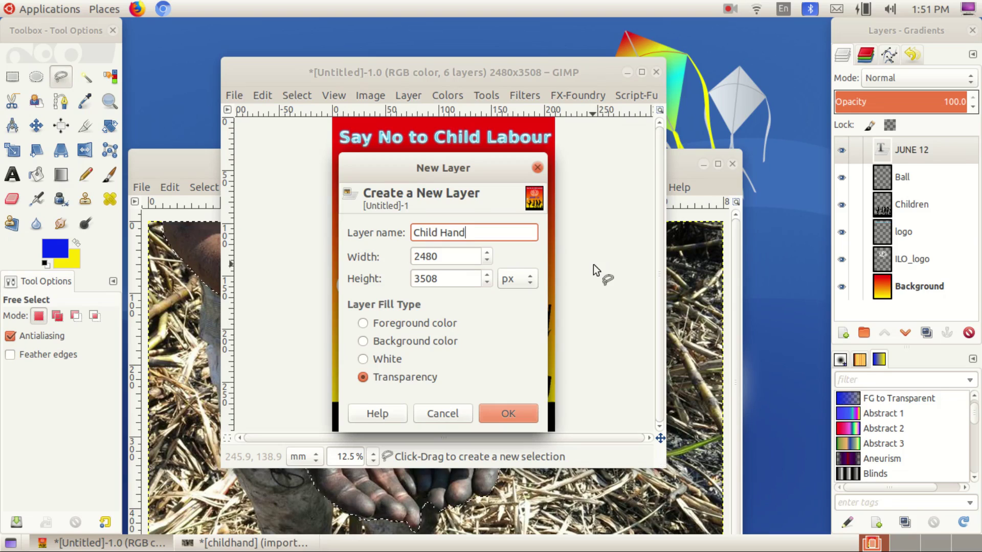
pyautogui.click(517, 409)
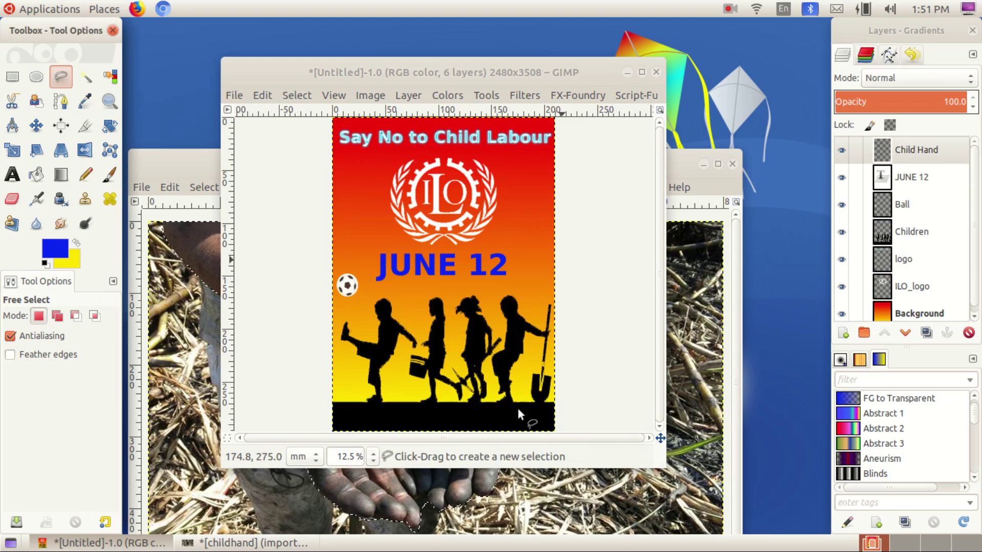
# - Paste the copied hands into the poster near JUNE 12
pyautogui.click(259, 97)
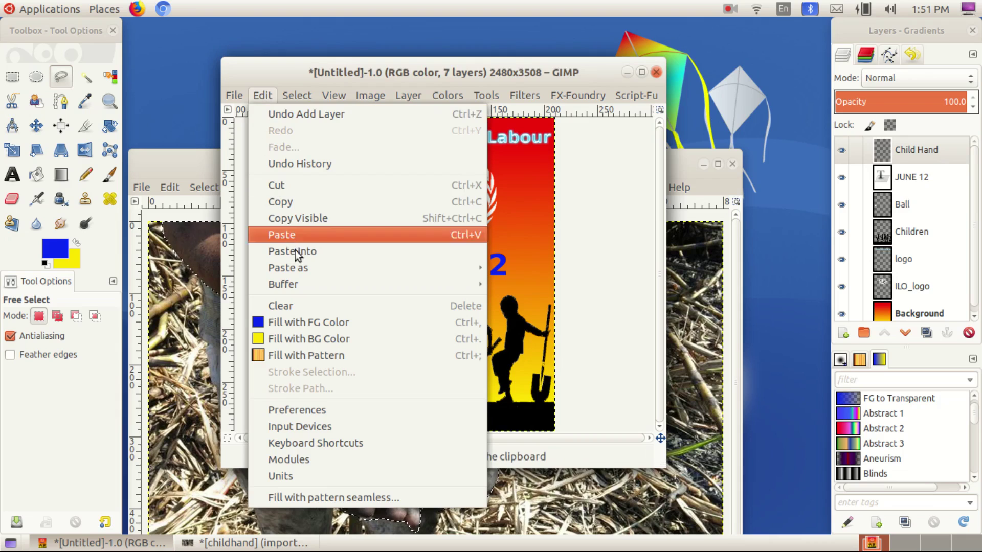
pyautogui.click(317, 235)
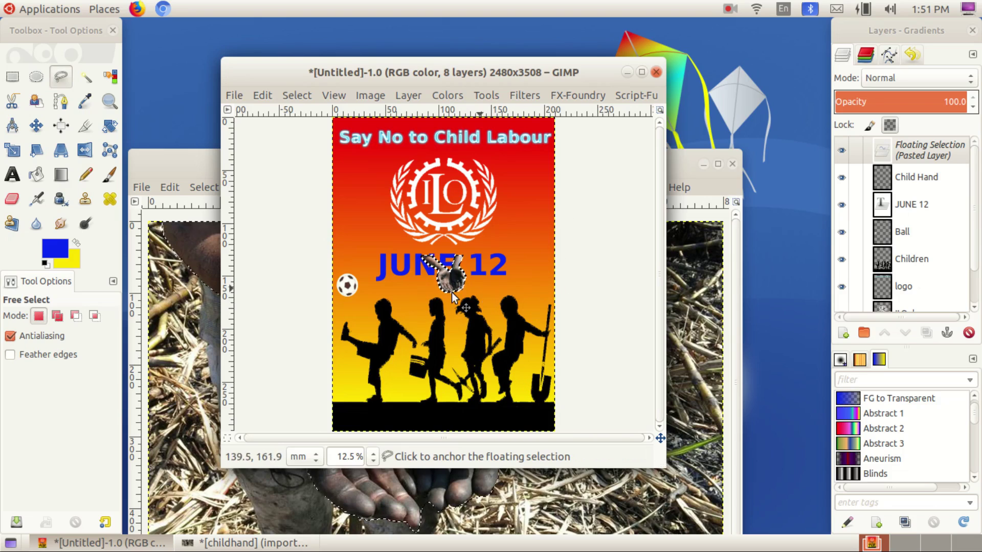
pyautogui.click(12, 150)
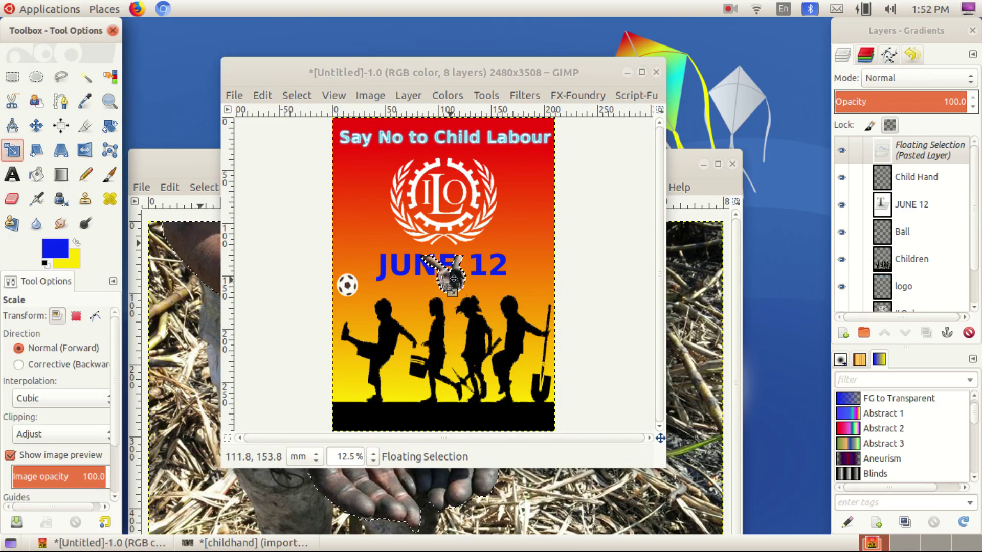
# - Scale the pasted hands up to about 68 × 60 mm
pyautogui.click(432, 271)
pyautogui.moveTo(386, 232)
pyautogui.mouseDown()
pyautogui.moveTo(378, 220)
pyautogui.moveTo(393, 231)
pyautogui.mouseUp()
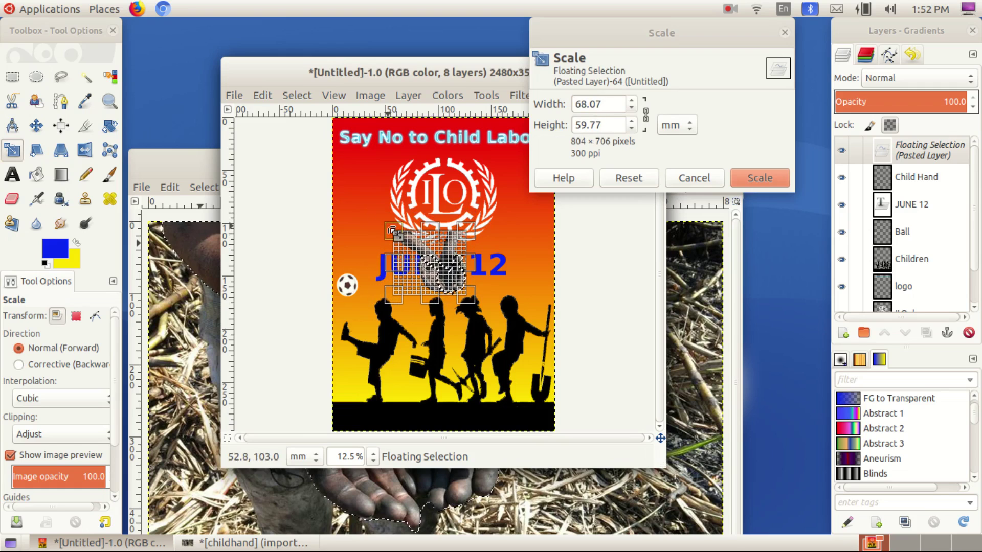
pyautogui.click(759, 178)
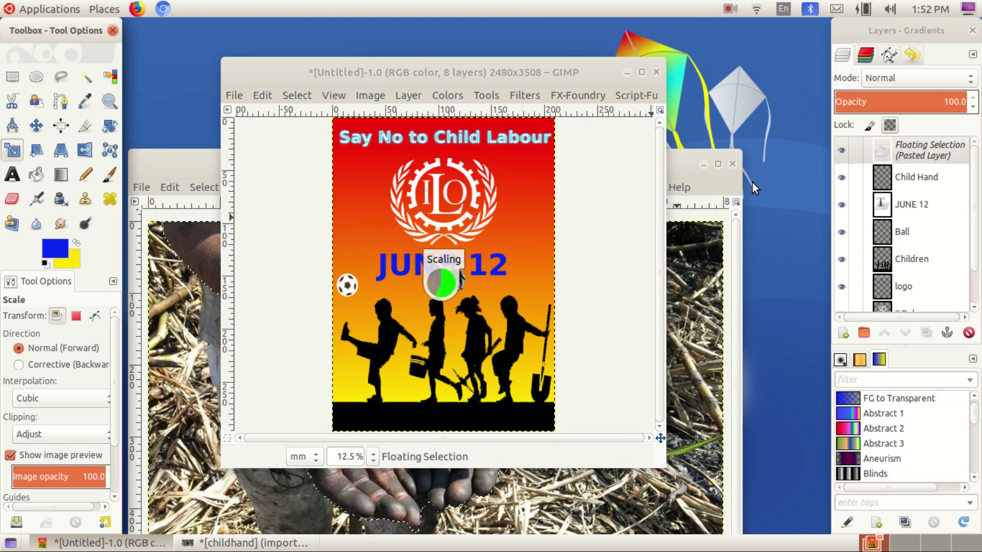
# - Rotate the hands about 89° so they reach upward over JUNE 12
pyautogui.click(109, 126)
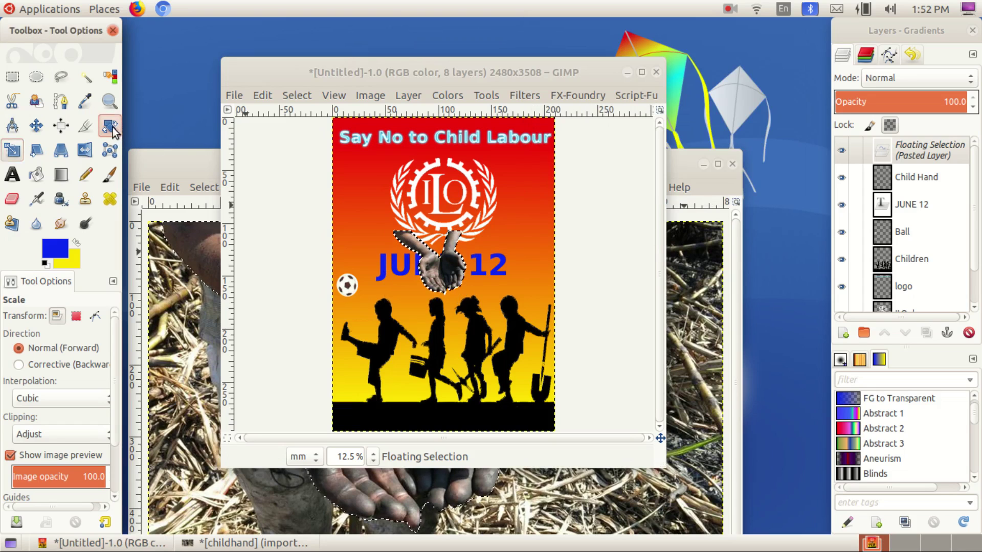
pyautogui.click(439, 271)
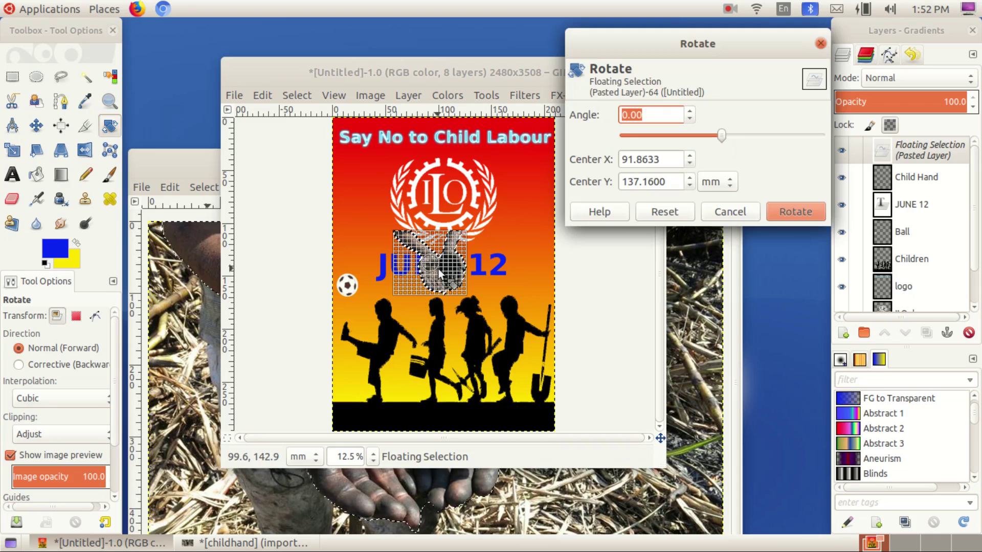
pyautogui.moveTo(722, 139); pyautogui.dragTo(768, 140)
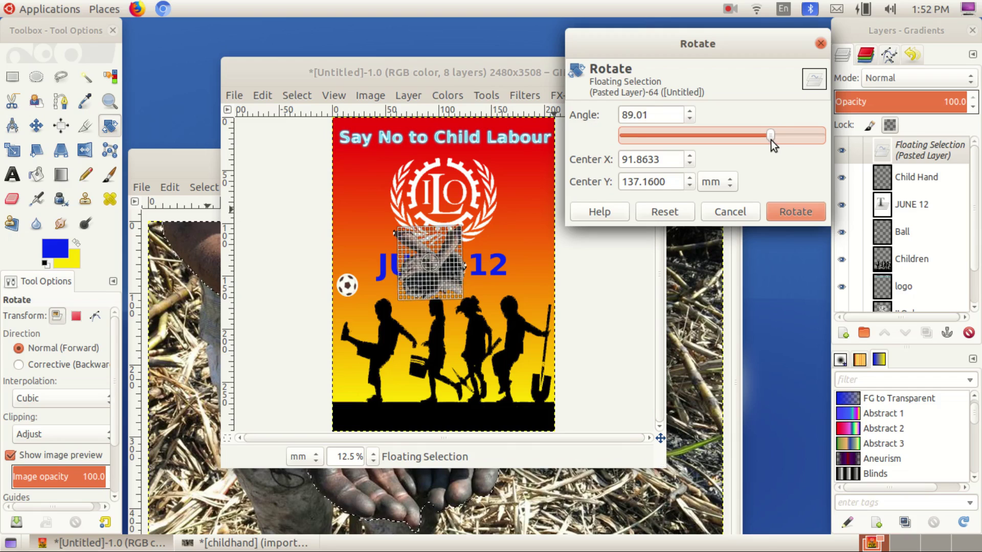
pyautogui.click(796, 210)
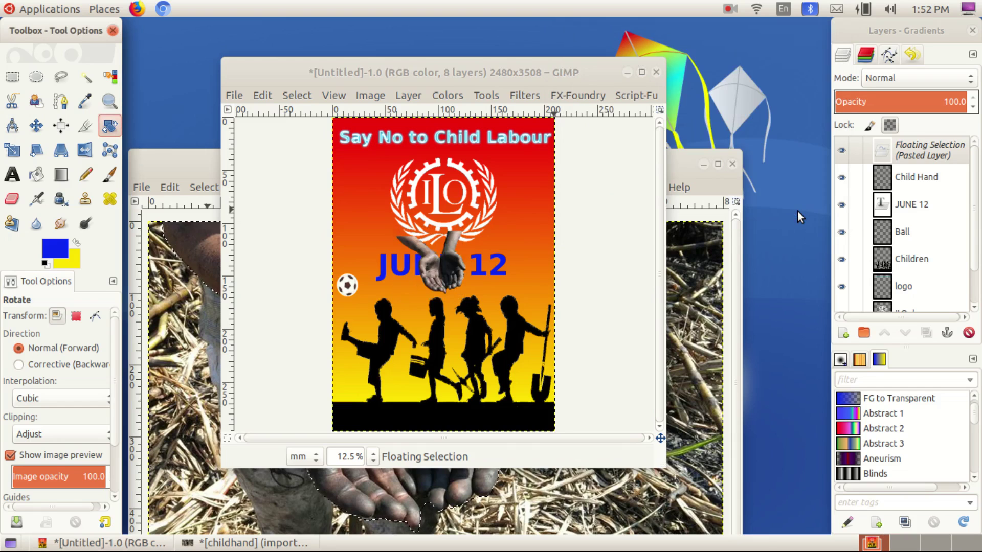
# - Move the rotated hands beside JUNE 12 at the right edge and anchor them into Child Hand
pyautogui.click(34, 126)
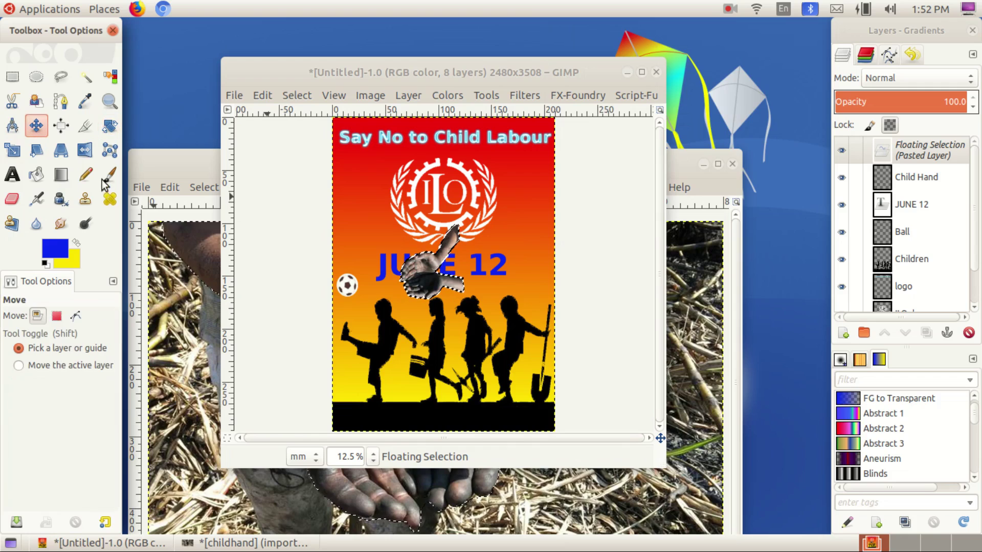
pyautogui.moveTo(432, 275); pyautogui.dragTo(513, 256)
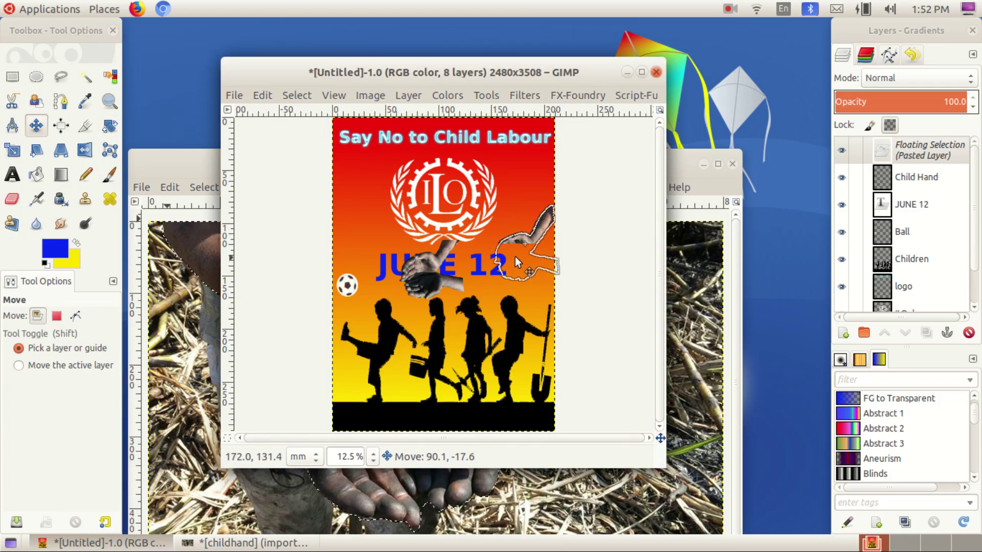
pyautogui.moveTo(513, 256); pyautogui.dragTo(515, 260)
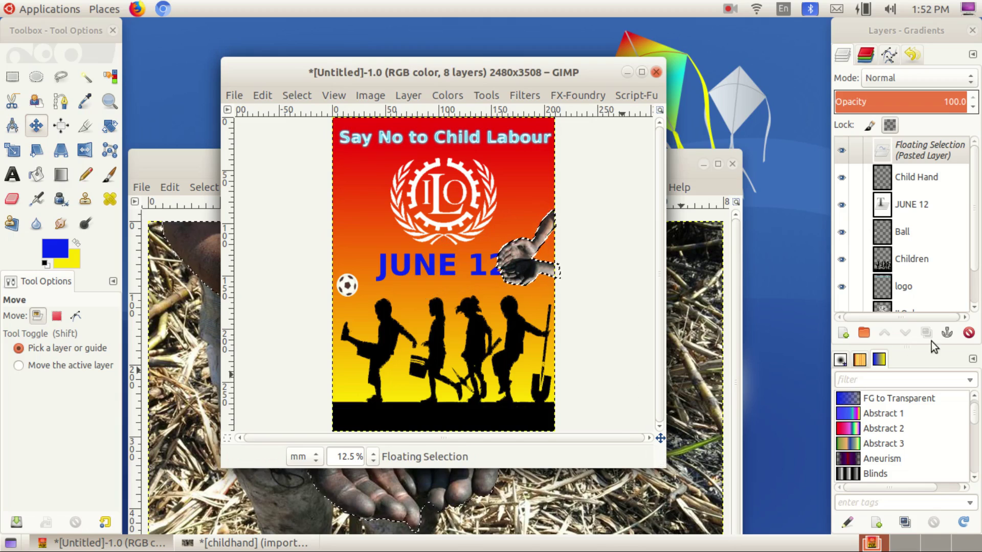
pyautogui.click(947, 333)
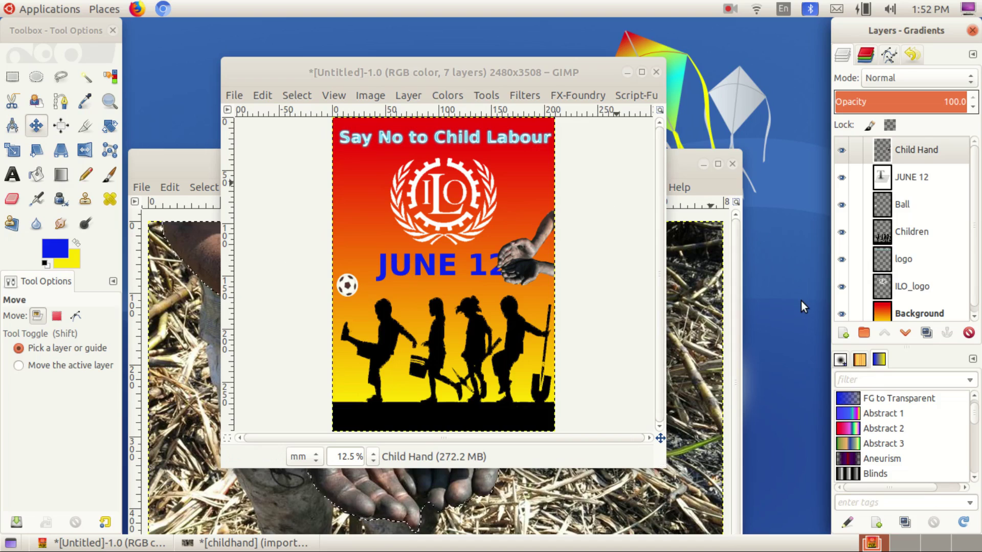
# - Raise the JUNE 12 text layer to the top of the stack, above the Child Hand layer
pyautogui.click(917, 183)
pyautogui.click(925, 204)
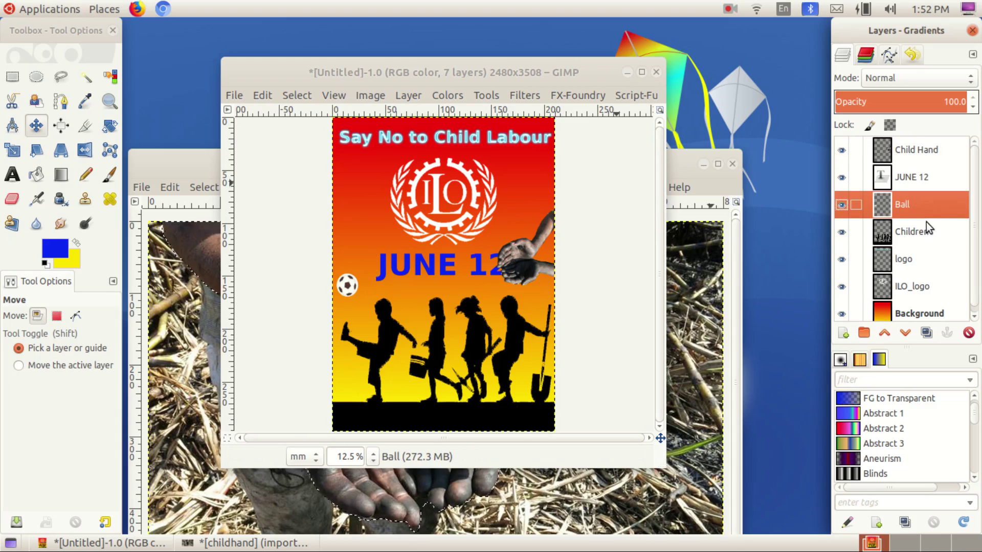
pyautogui.click(925, 231)
pyautogui.click(915, 179)
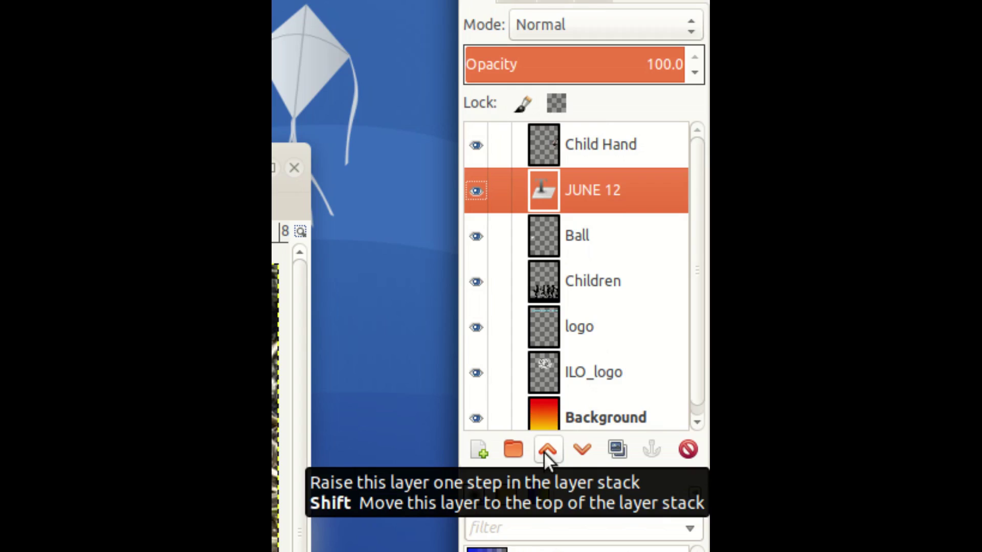
pyautogui.click(544, 450)
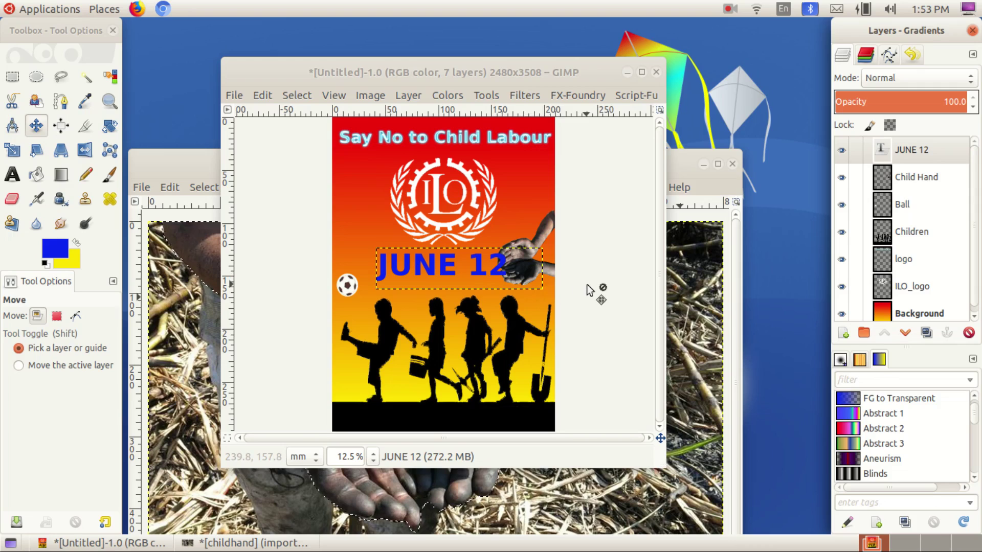
pyautogui.click(927, 175)
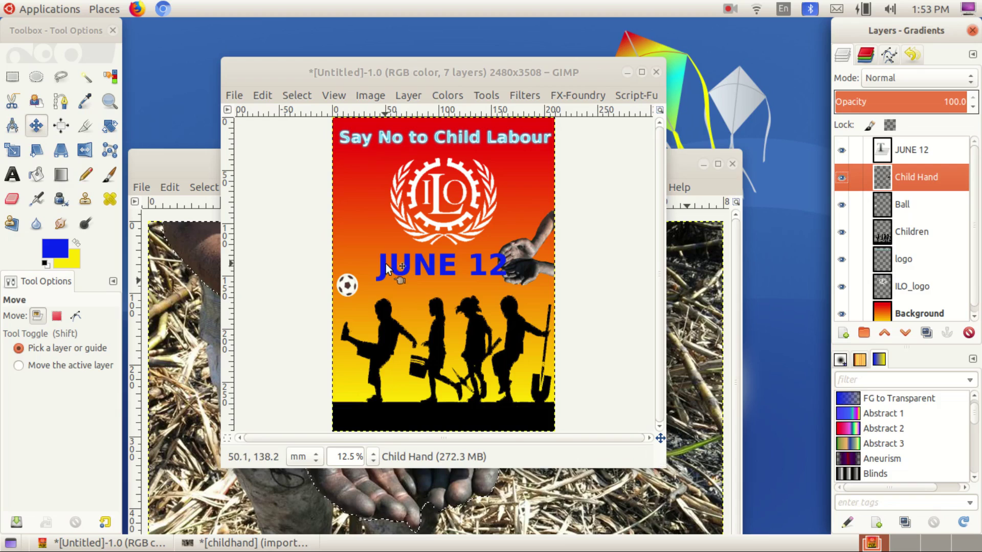
# - Start saving the image as poster.xcf and browse into the Students_Works_9 folder
pyautogui.click(234, 96)
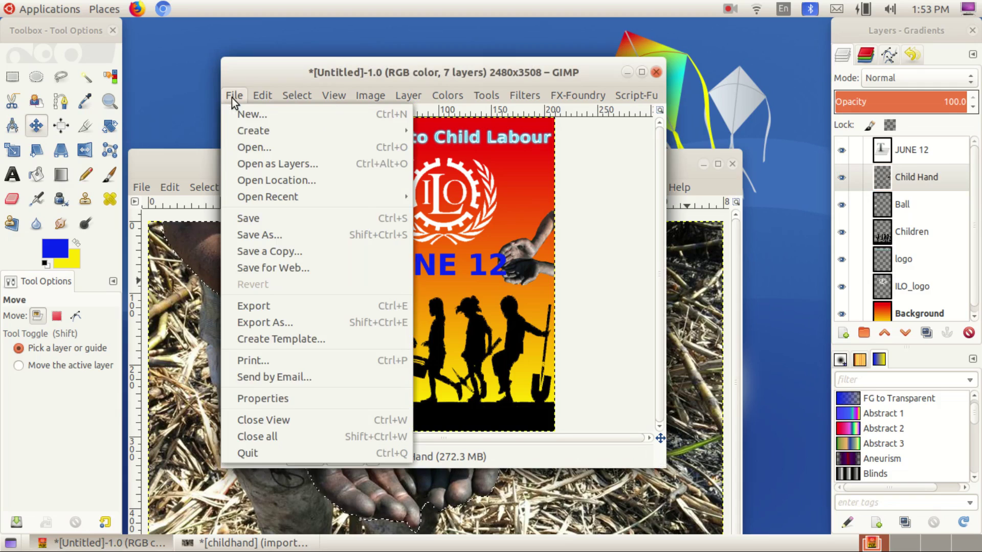
pyautogui.click(274, 223)
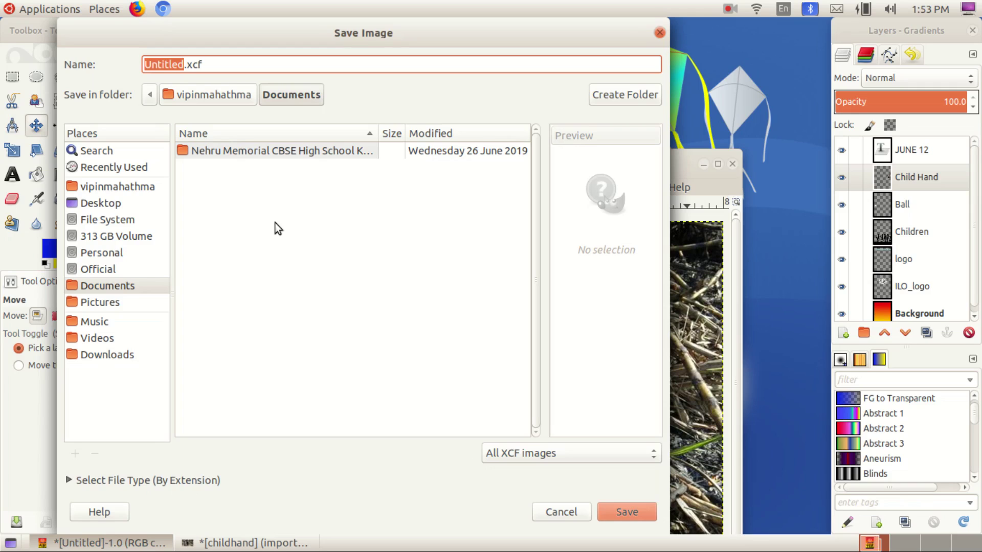
pyautogui.write('poster')
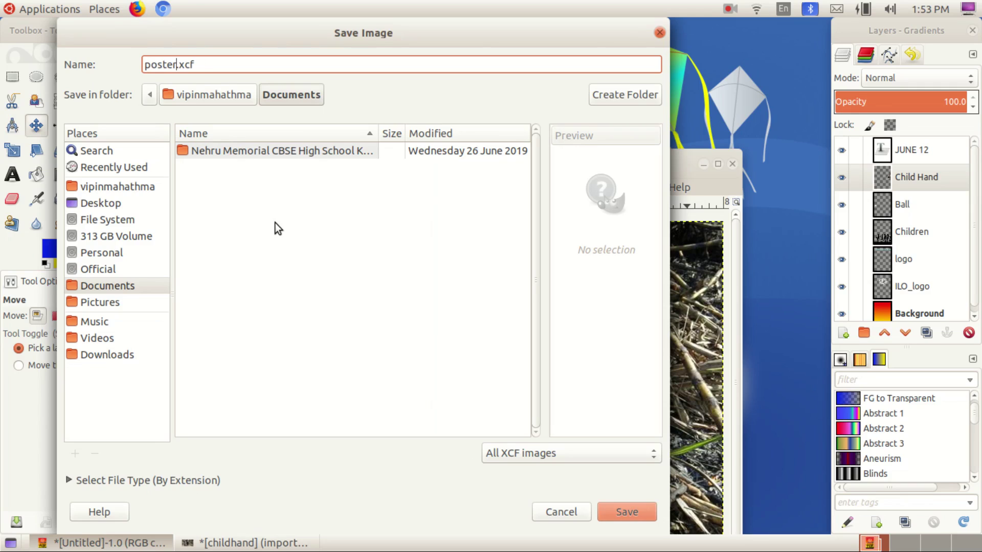
pyautogui.click(125, 187)
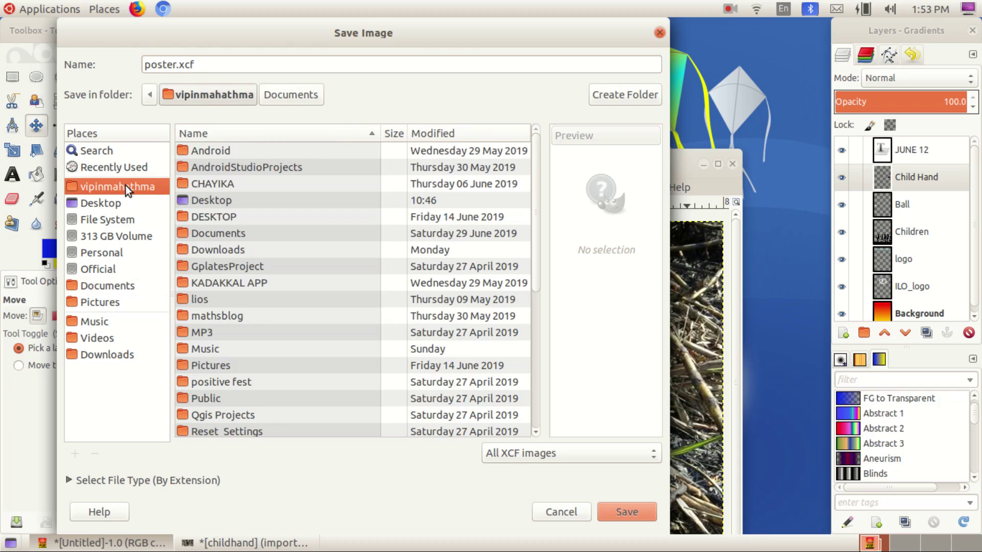
pyautogui.scroll(-5, 286, 319)
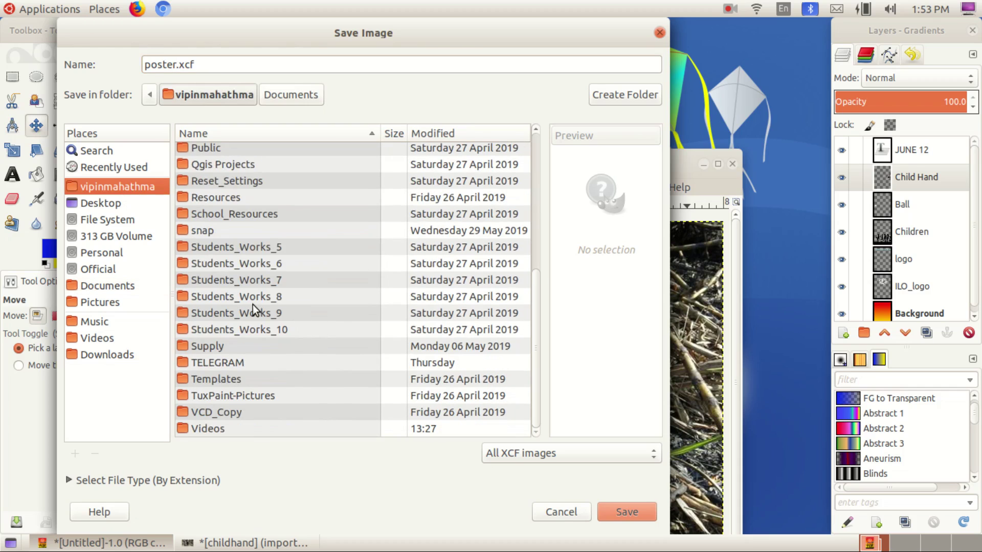
pyautogui.doubleClick(281, 314)
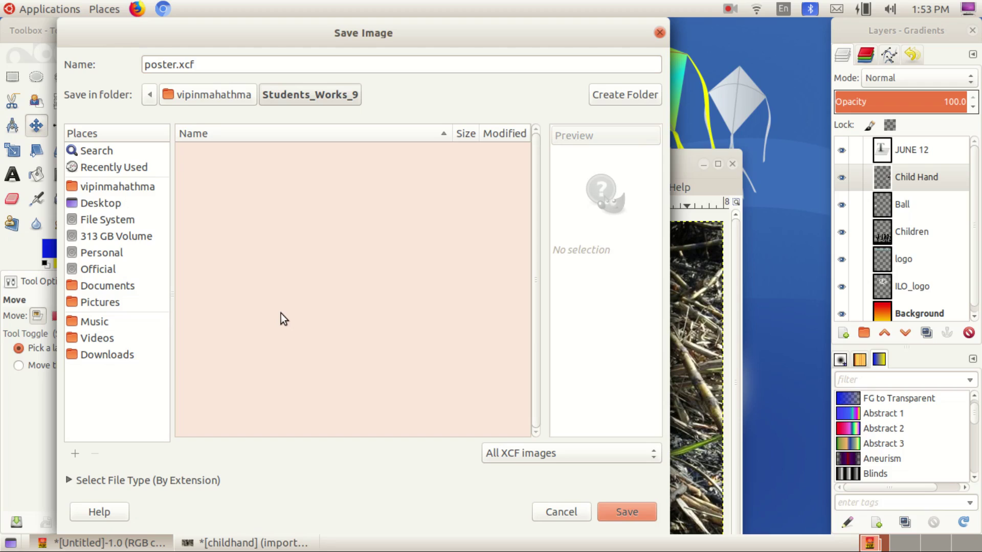
# - Create a 9 A folder with a student-named subfolder inside and save poster.xcf there
pyautogui.click(623, 97)
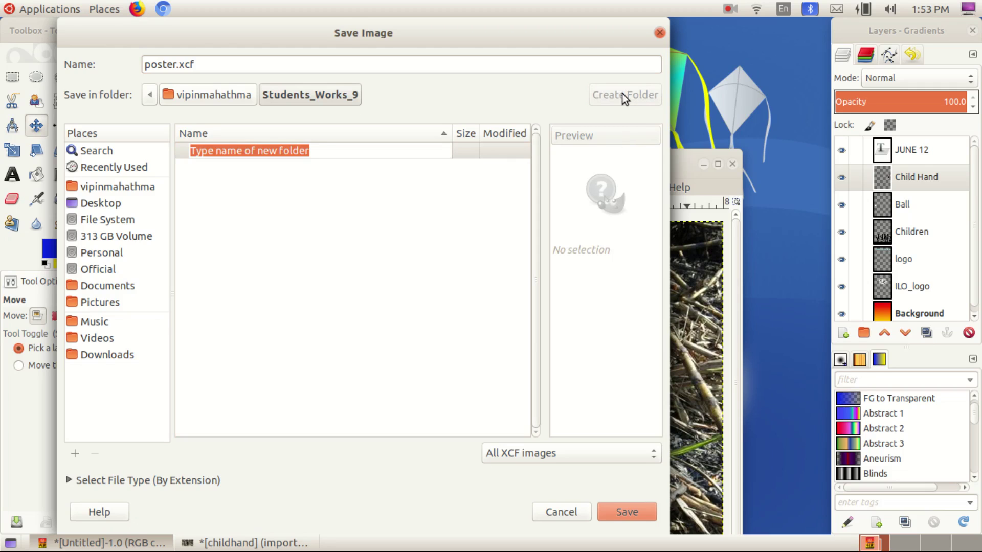
pyautogui.write('9 A')
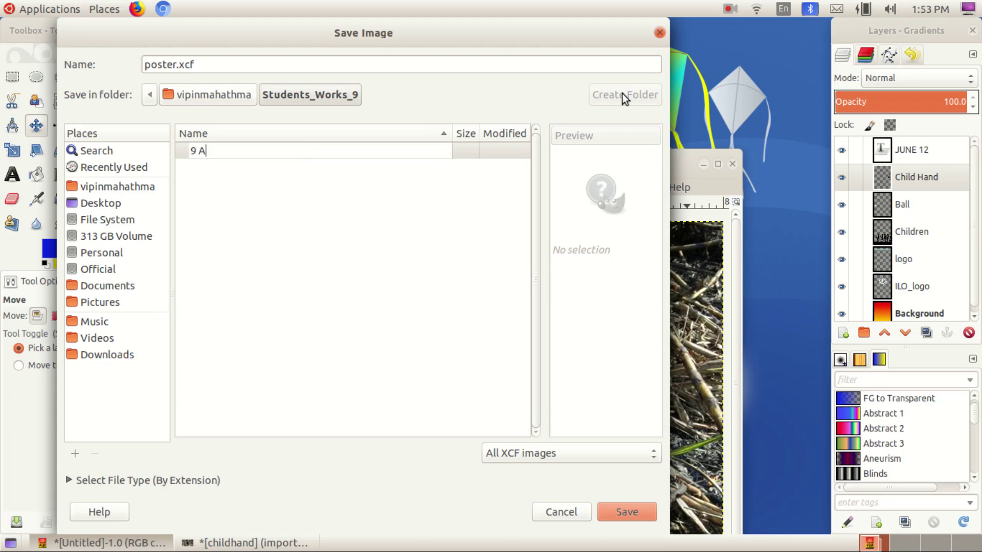
pyautogui.press('Return')
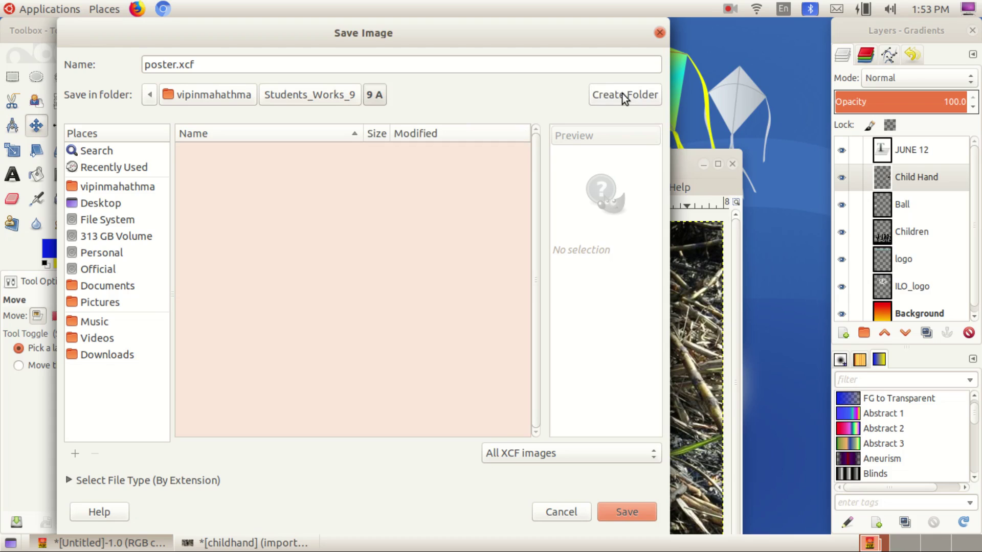
pyautogui.click(622, 94)
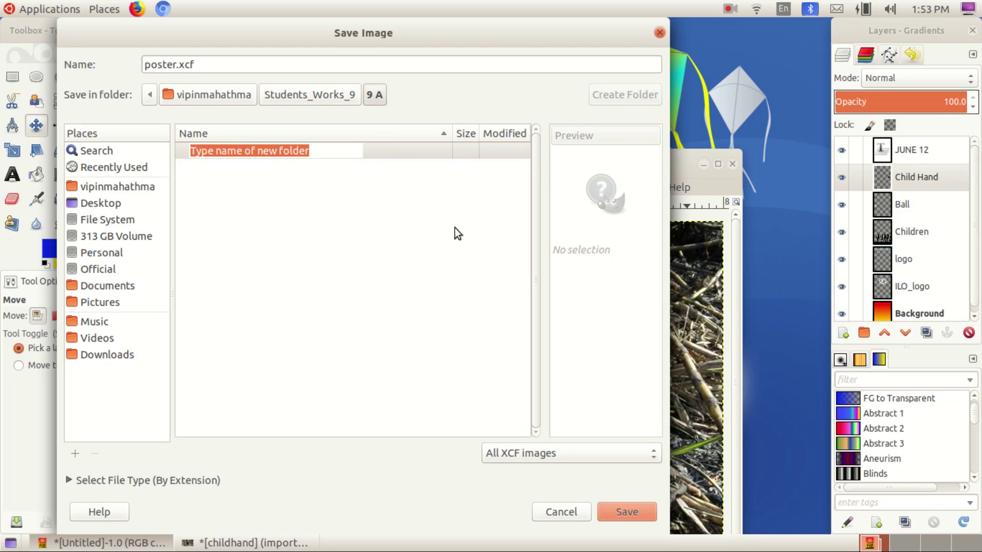
pyautogui.write('DAKS')
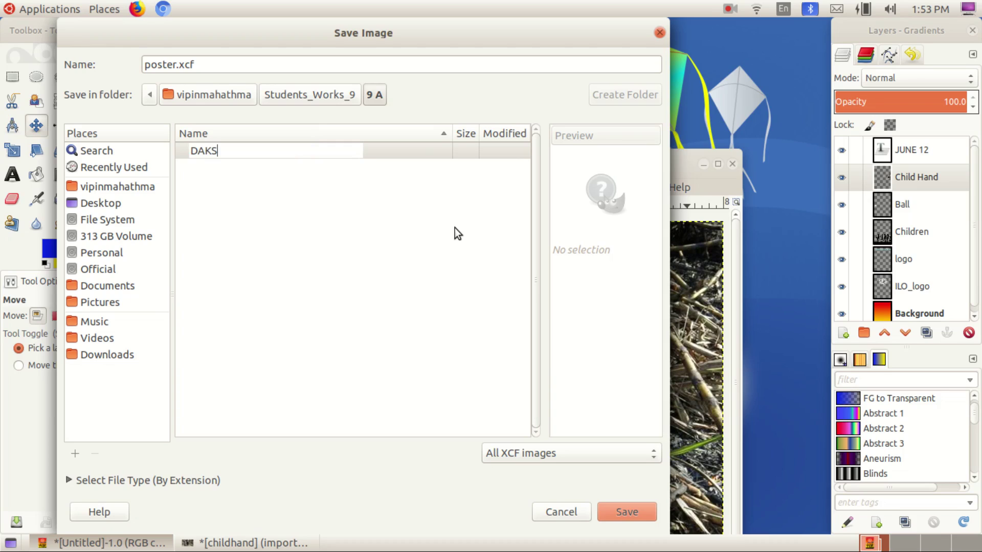
pyautogui.write('HA')
pyautogui.click(415, 157)
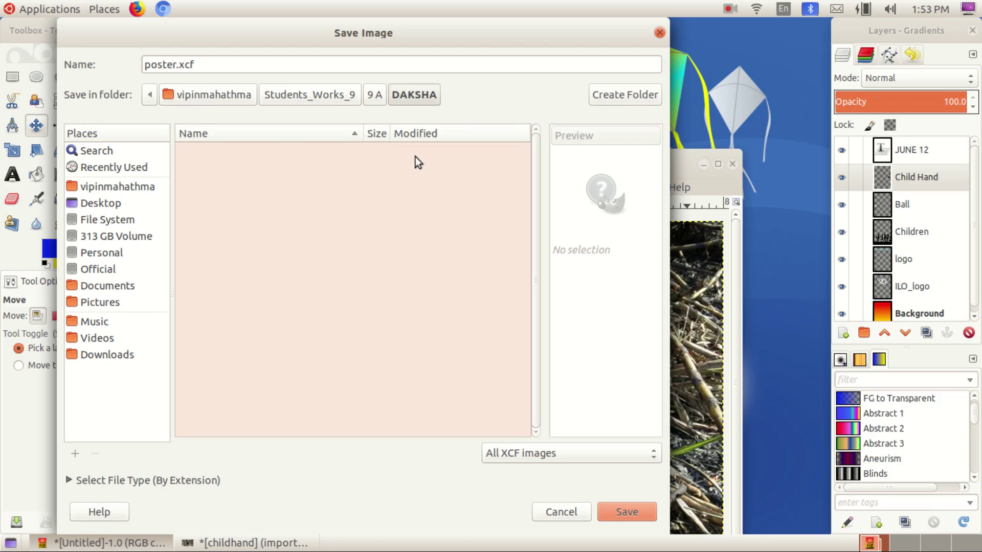
pyautogui.press('Return')
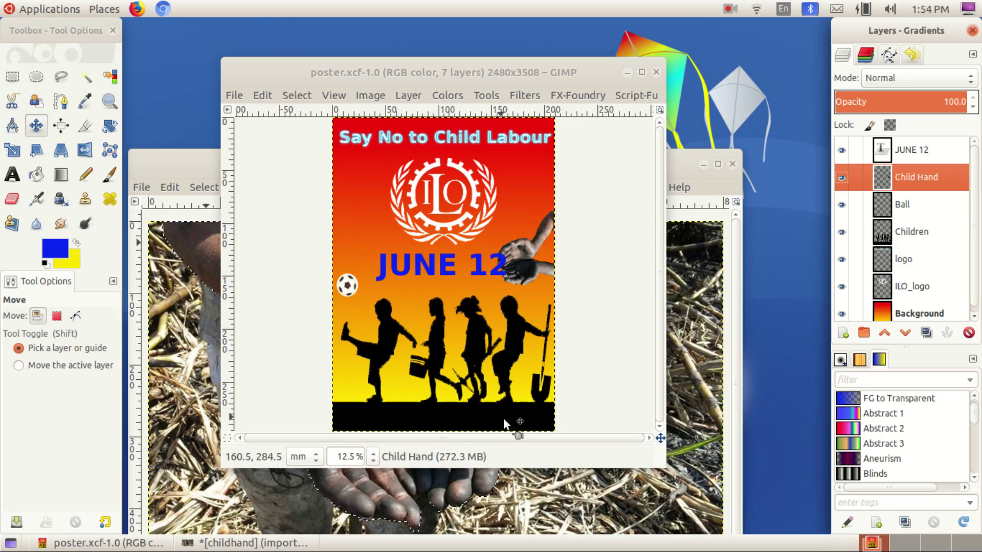
# - Export the poster as poster.png into the same student folder, accepting the PNG options
pyautogui.click(235, 96)
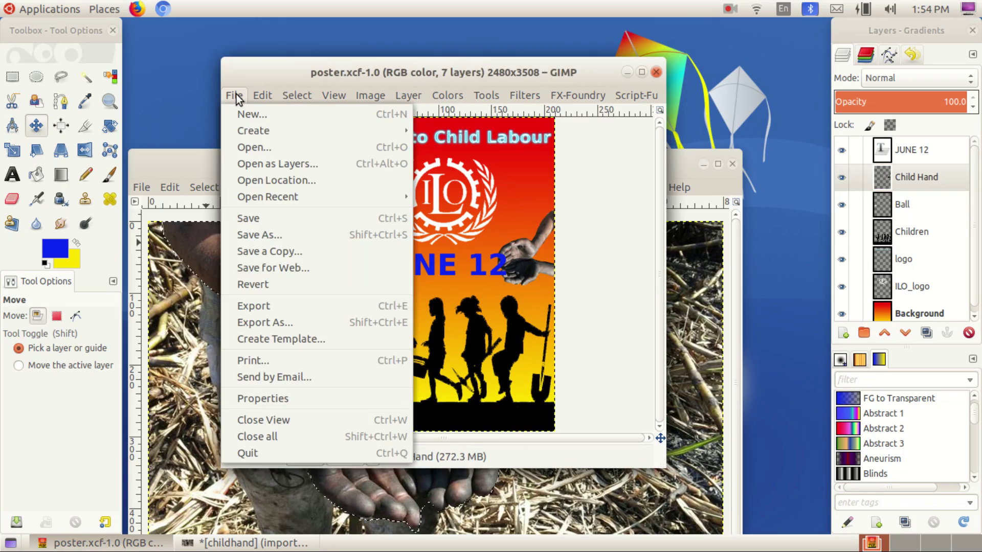
pyautogui.click(278, 307)
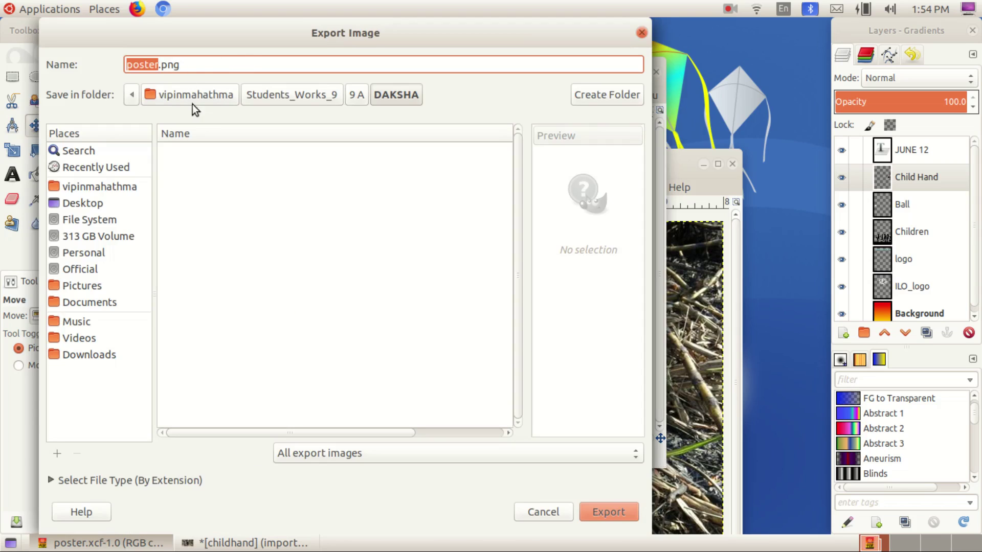
pyautogui.click(616, 514)
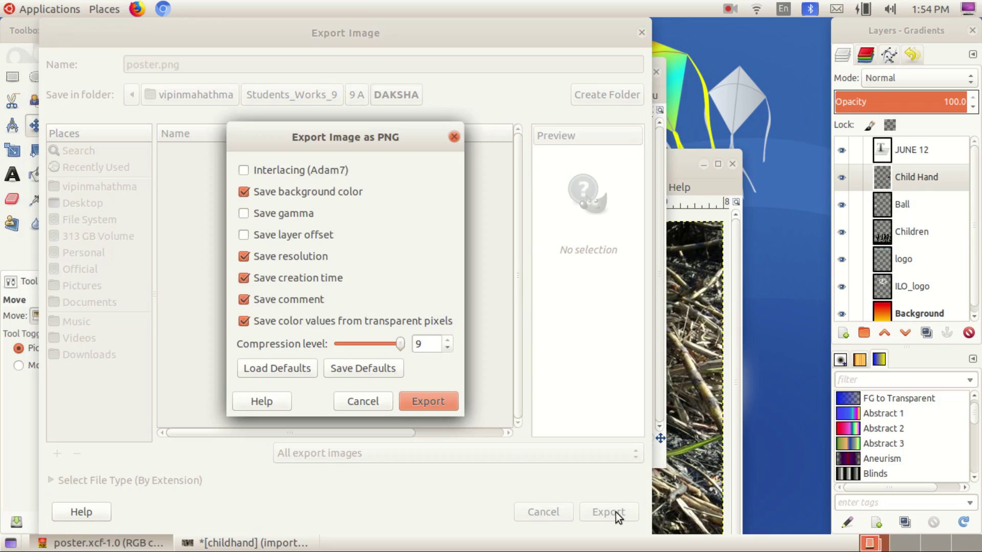
pyautogui.click(445, 403)
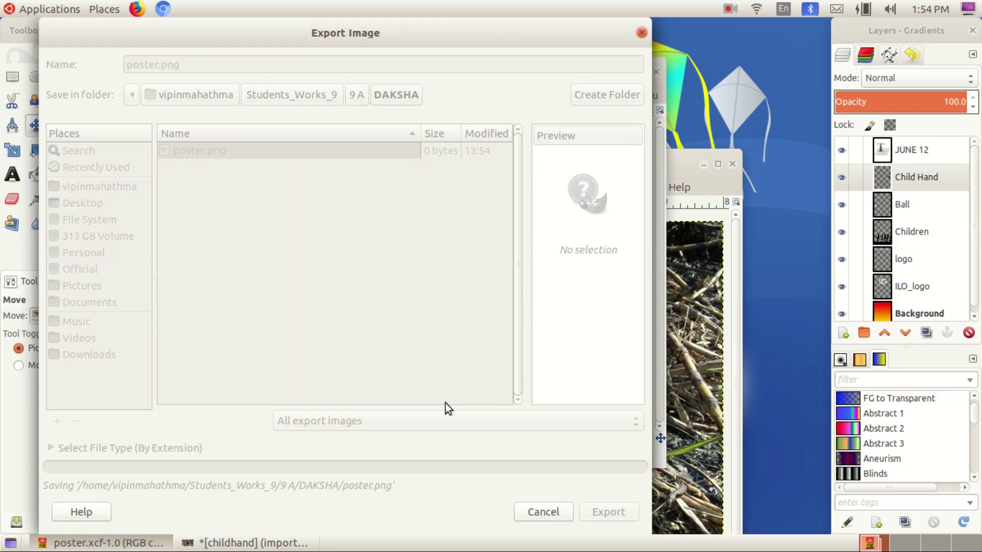